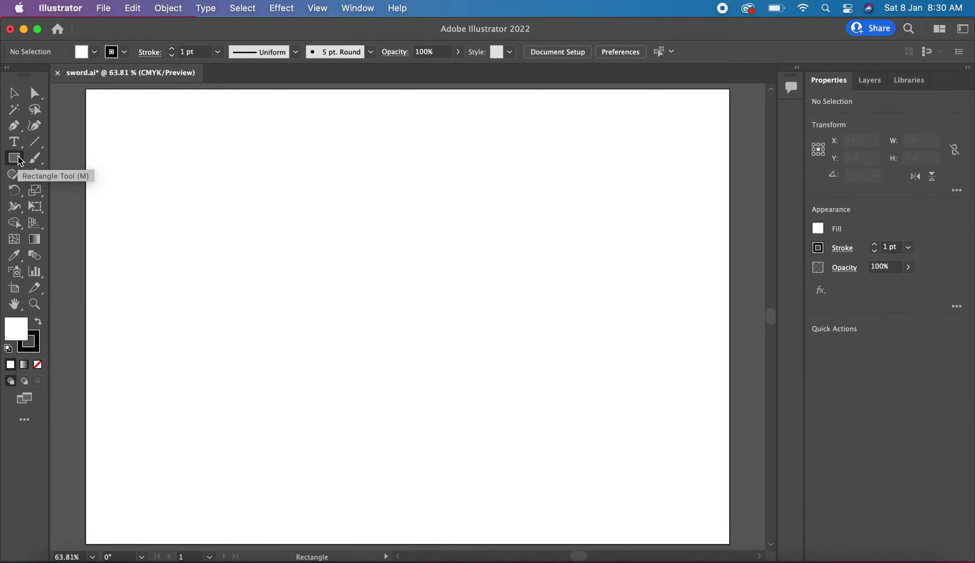
Draw a long thin horizontal rectangle for the blade and shift it right.
{"action": "left_click_drag", "start_coordinate": [190, 426], "coordinate": [507, 438]}
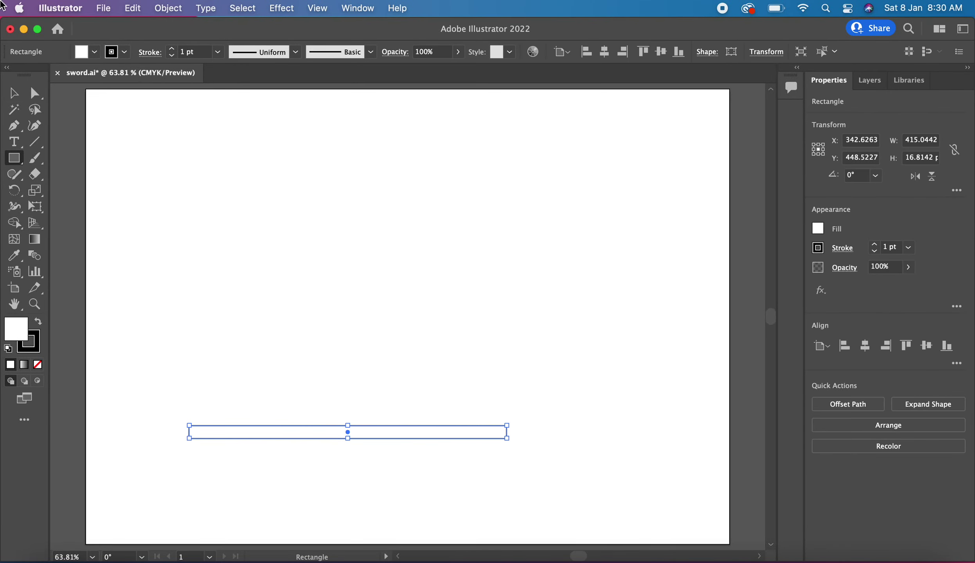
{"action": "left_click", "coordinate": [15, 92]}
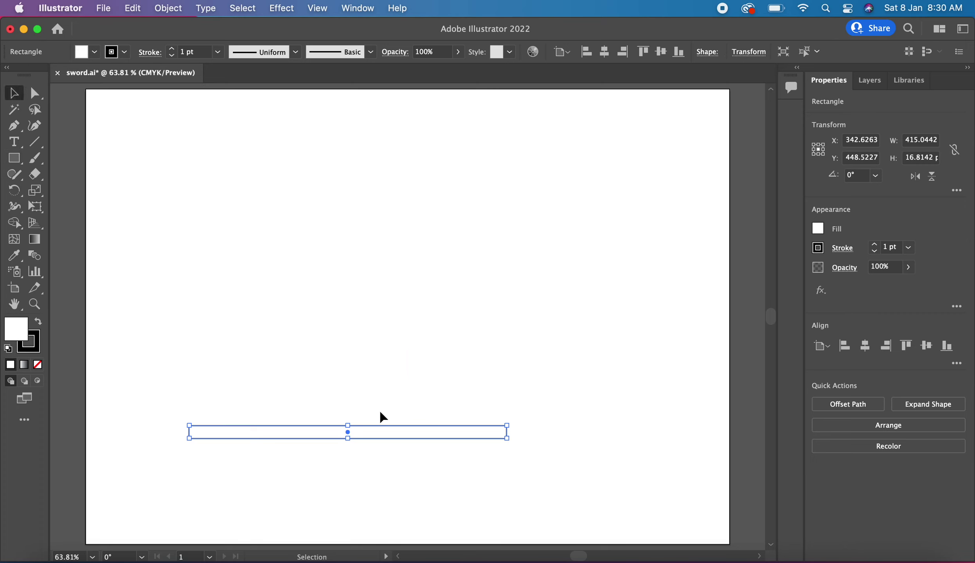
{"action": "left_click_drag", "start_coordinate": [381, 427], "coordinate": [441, 433]}
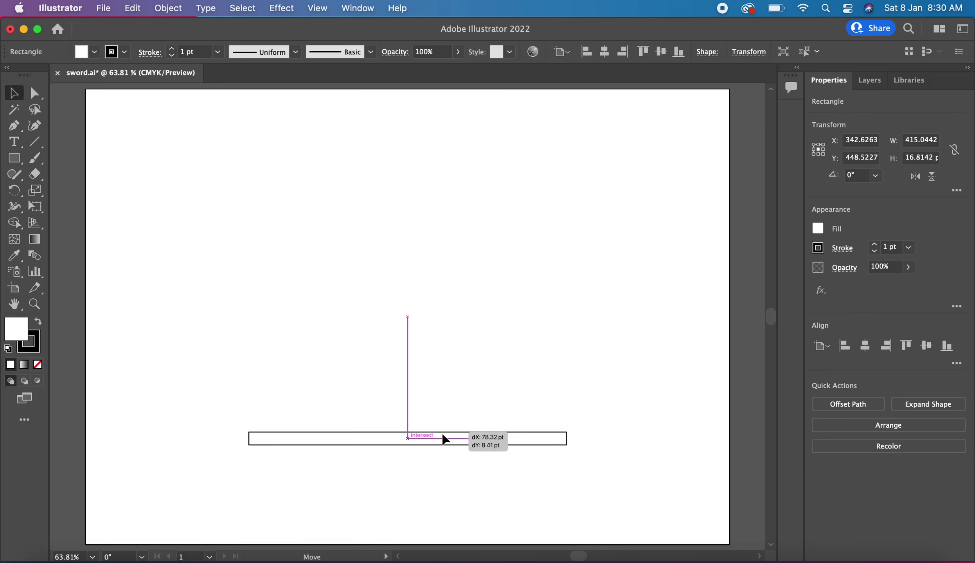
{"action": "left_click", "coordinate": [489, 392]}
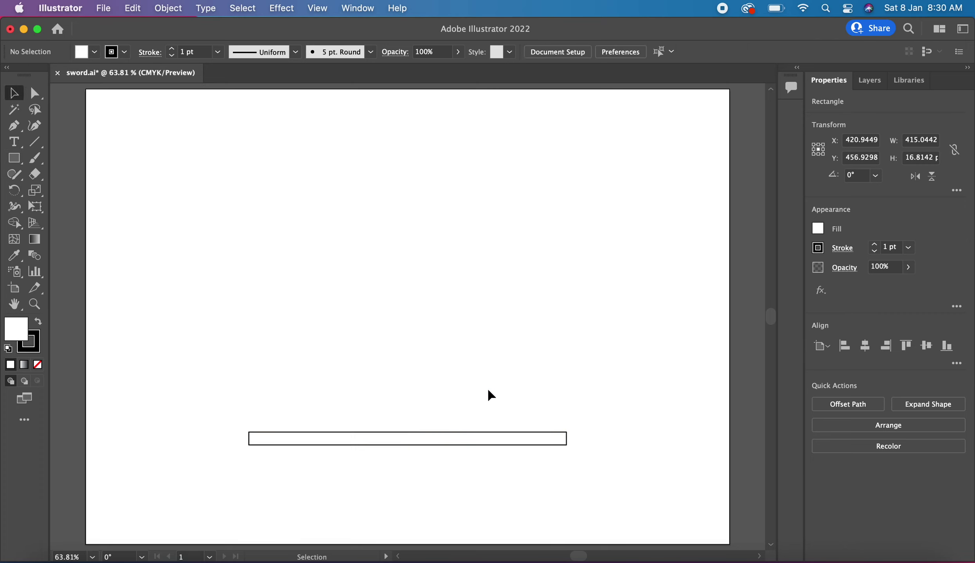
Rotate the bar onto a diagonal at 210° and move it up and left.
{"action": "left_click", "coordinate": [568, 434]}
{"action": "left_click_drag", "start_coordinate": [568, 437], "coordinate": [259, 512]}
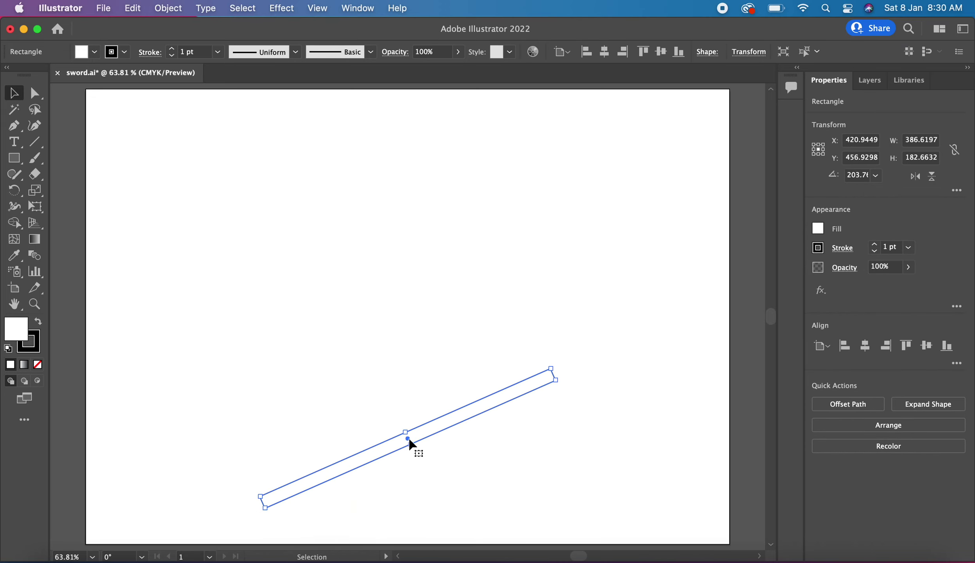
{"action": "left_click_drag", "start_coordinate": [407, 440], "coordinate": [363, 366]}
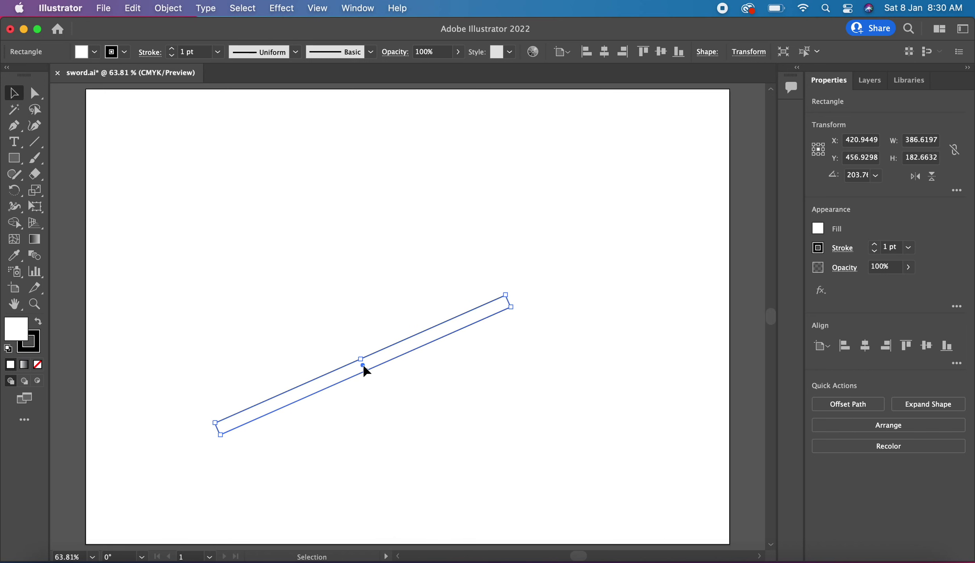
{"action": "left_click", "coordinate": [497, 403]}
{"action": "left_click", "coordinate": [500, 311]}
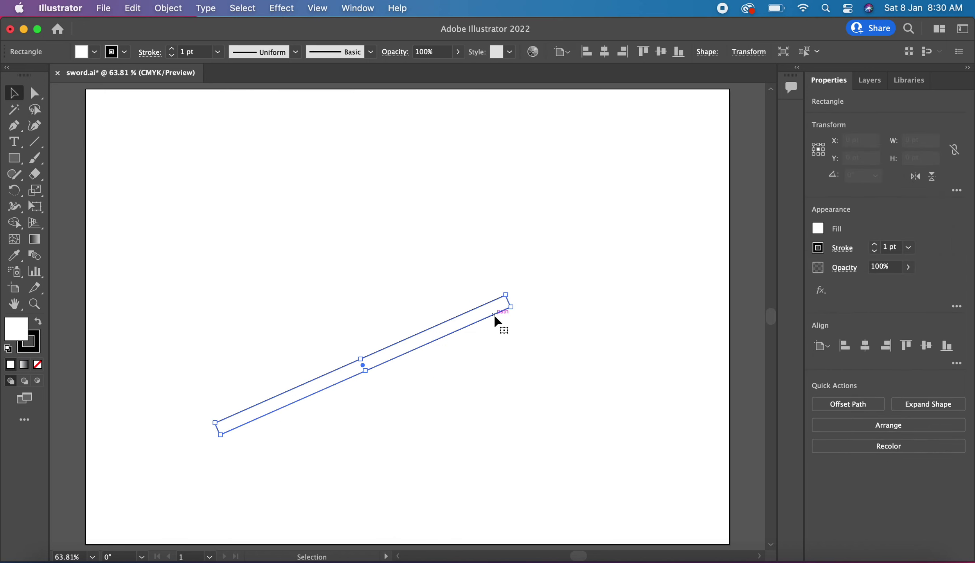
{"action": "left_click_drag", "start_coordinate": [518, 304], "coordinate": [507, 290]}
{"action": "left_click", "coordinate": [500, 410]}
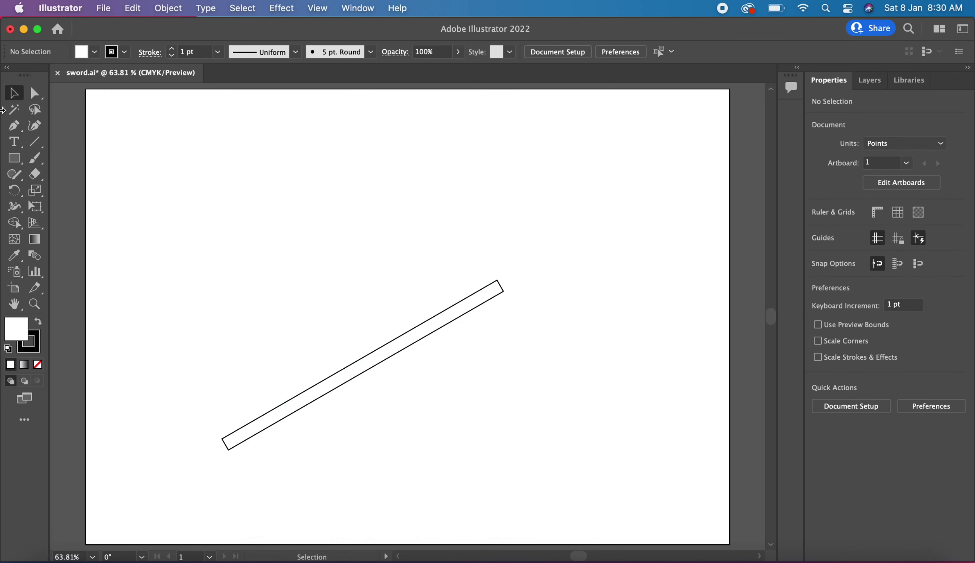
Draw a small crossguard rectangle, tilt it steeply, and place it across the bar's upper end.
{"action": "left_click", "coordinate": [13, 159]}
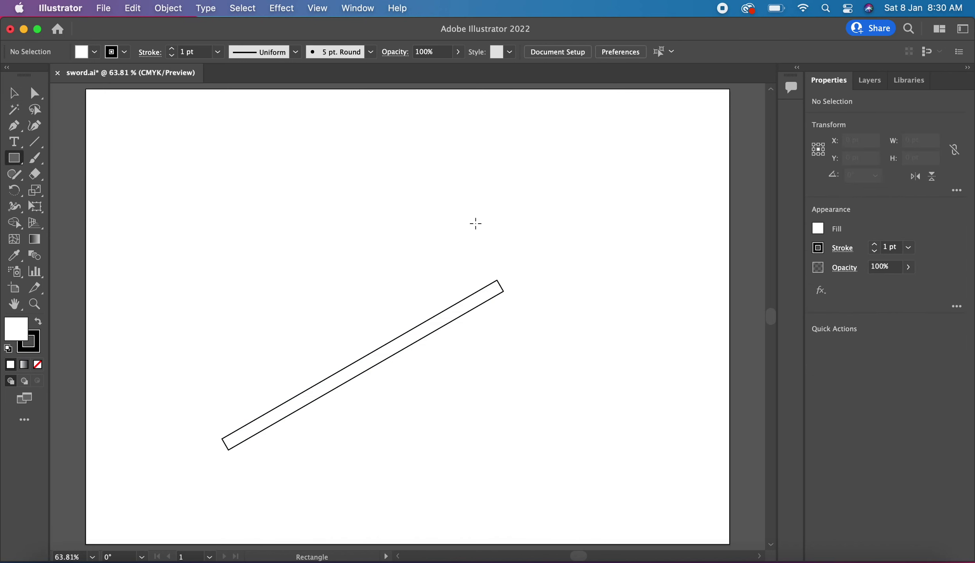
{"action": "left_click_drag", "start_coordinate": [481, 255], "coordinate": [565, 271]}
{"action": "key", "text": "v"}
{"action": "left_click_drag", "start_coordinate": [568, 251], "coordinate": [559, 299]}
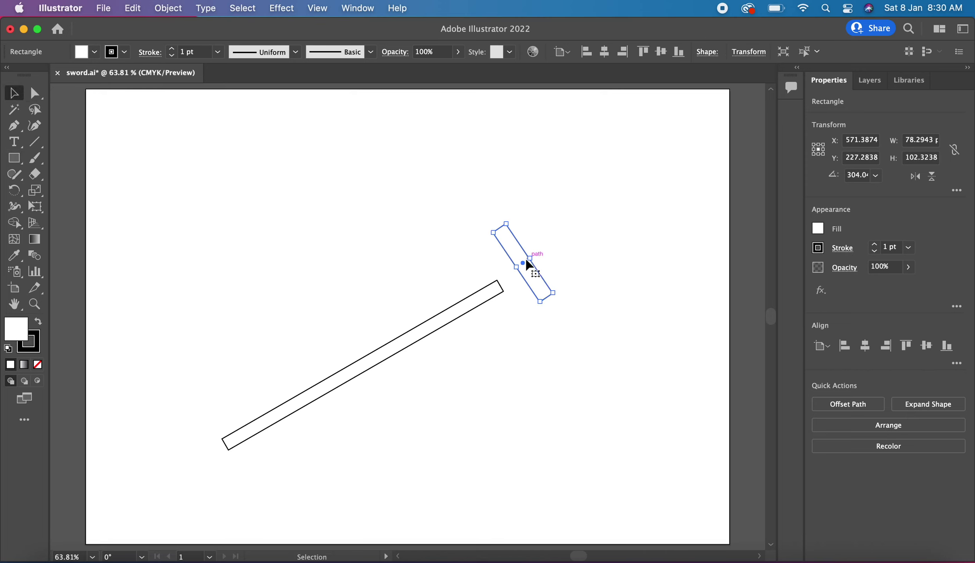
{"action": "mouse_move", "coordinate": [526, 266]}
{"action": "left_mouse_down"}
{"action": "mouse_move", "coordinate": [513, 291]}
{"action": "mouse_move", "coordinate": [537, 317]}
{"action": "left_mouse_up"}
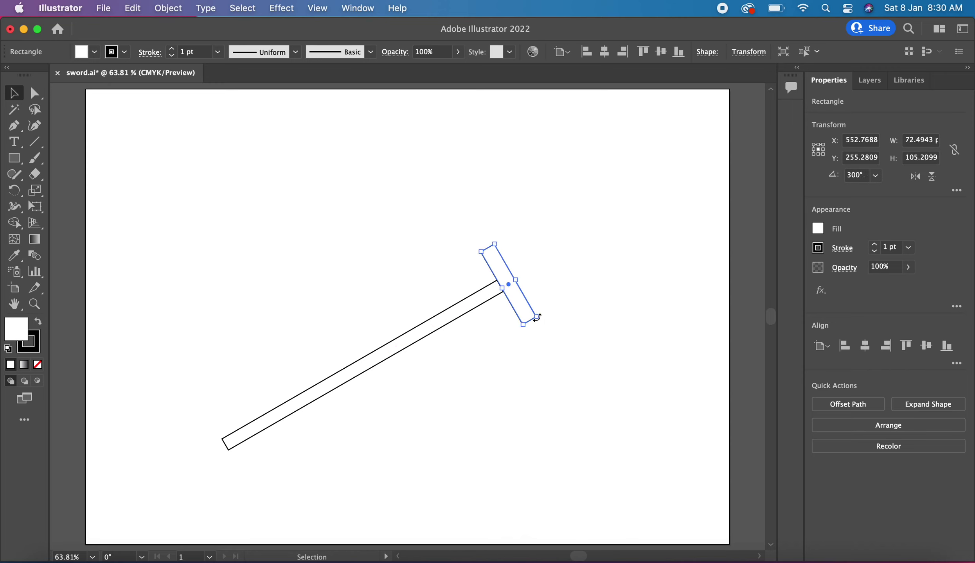
Narrow and shorten the crossguard so it fits across the blade at 300°.
{"action": "left_click_drag", "start_coordinate": [515, 280], "coordinate": [510, 282]}
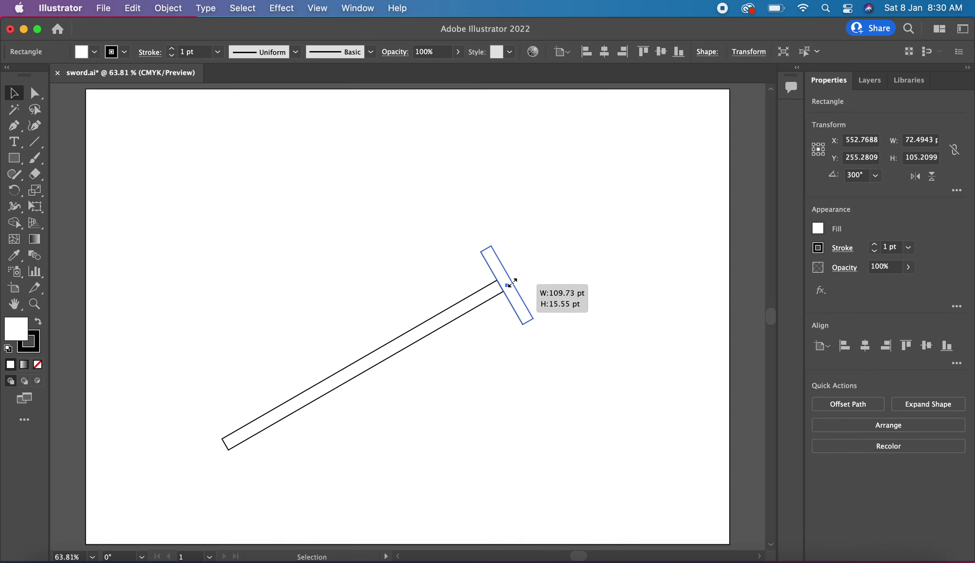
{"action": "left_click", "coordinate": [581, 302]}
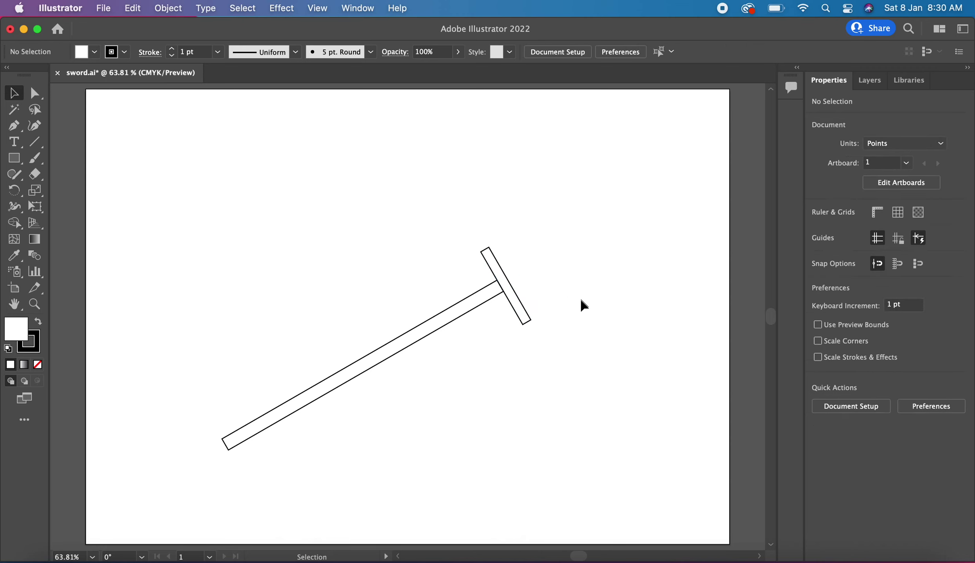
{"action": "left_click", "coordinate": [526, 312]}
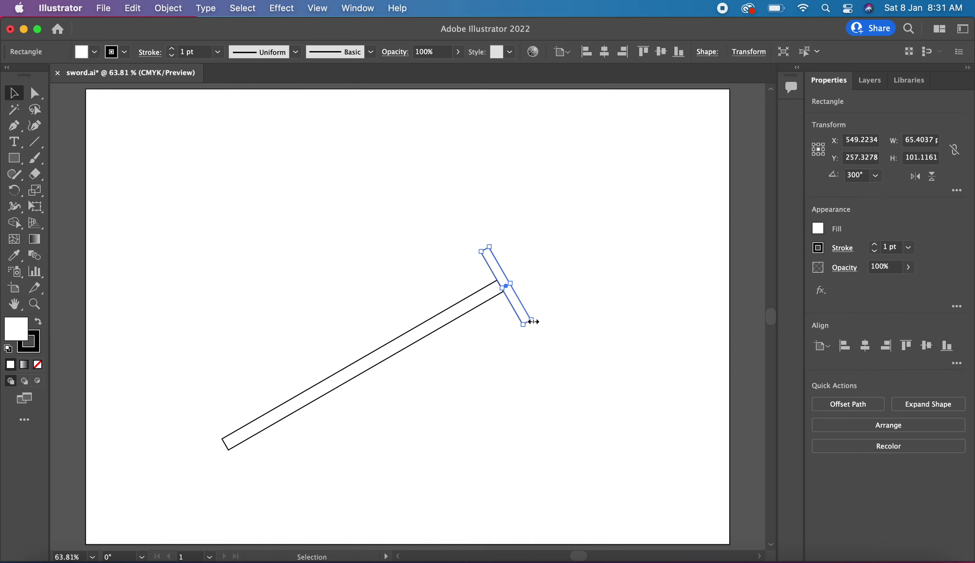
{"action": "left_click_drag", "start_coordinate": [533, 321], "coordinate": [523, 307]}
{"action": "left_click", "coordinate": [592, 315]}
{"action": "left_click", "coordinate": [588, 297]}
{"action": "left_click", "coordinate": [14, 162]}
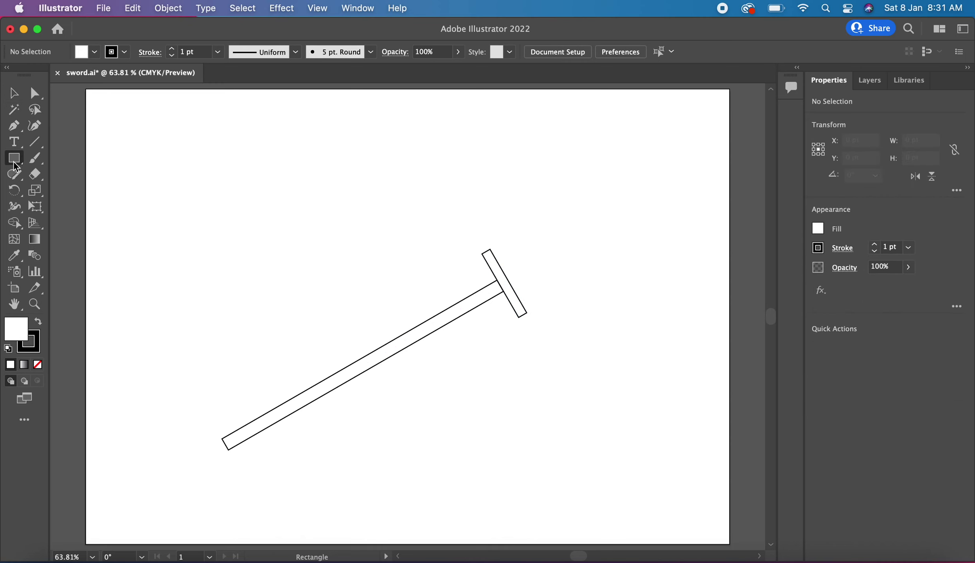
Draw a handle rectangle beyond the crossguard and tilt it to about 27°.
{"action": "left_click_drag", "start_coordinate": [504, 274], "coordinate": [578, 256]}
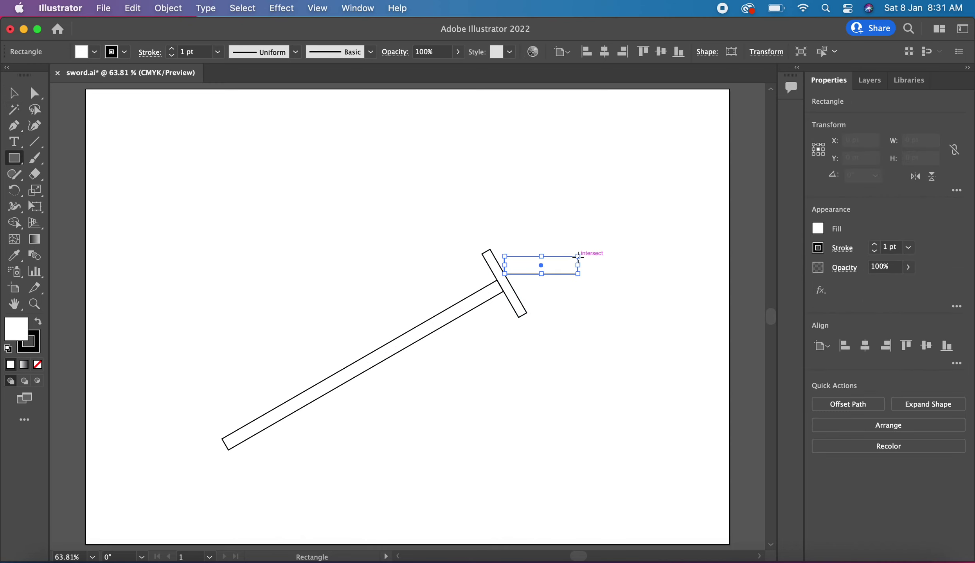
{"action": "left_click", "coordinate": [15, 91]}
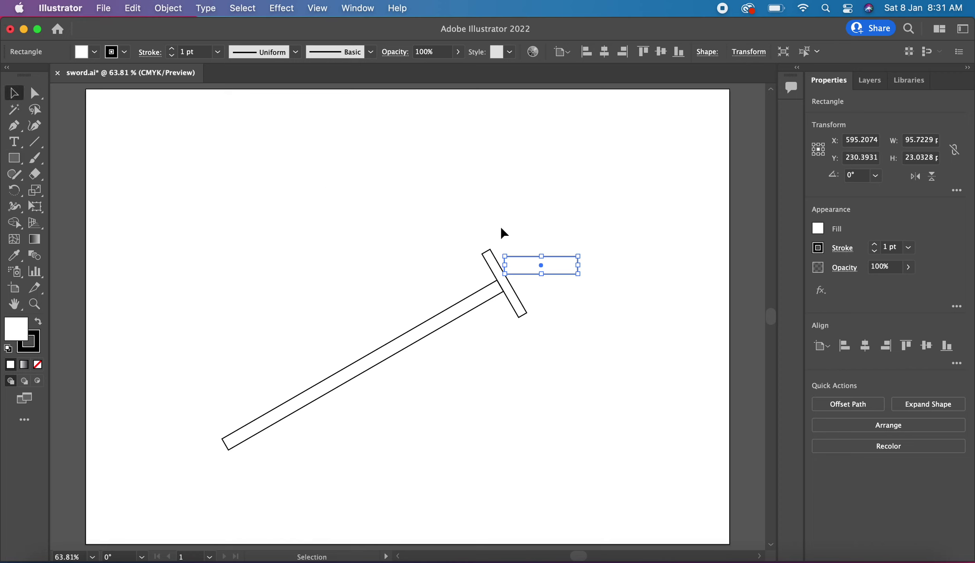
{"action": "left_click_drag", "start_coordinate": [585, 251], "coordinate": [572, 236]}
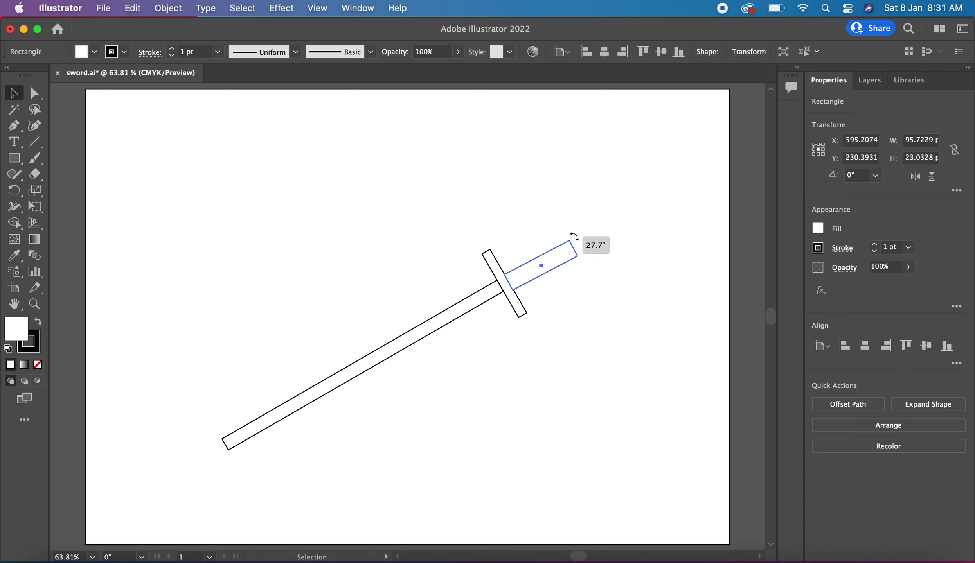
{"action": "left_click_drag", "start_coordinate": [574, 236], "coordinate": [575, 238]}
{"action": "left_click", "coordinate": [625, 307]}
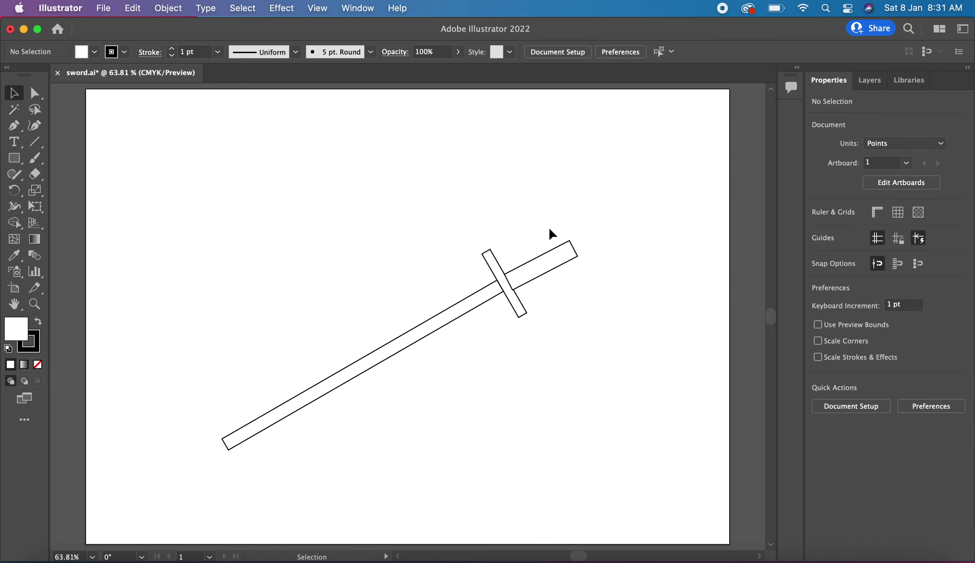
{"action": "left_click", "coordinate": [578, 259]}
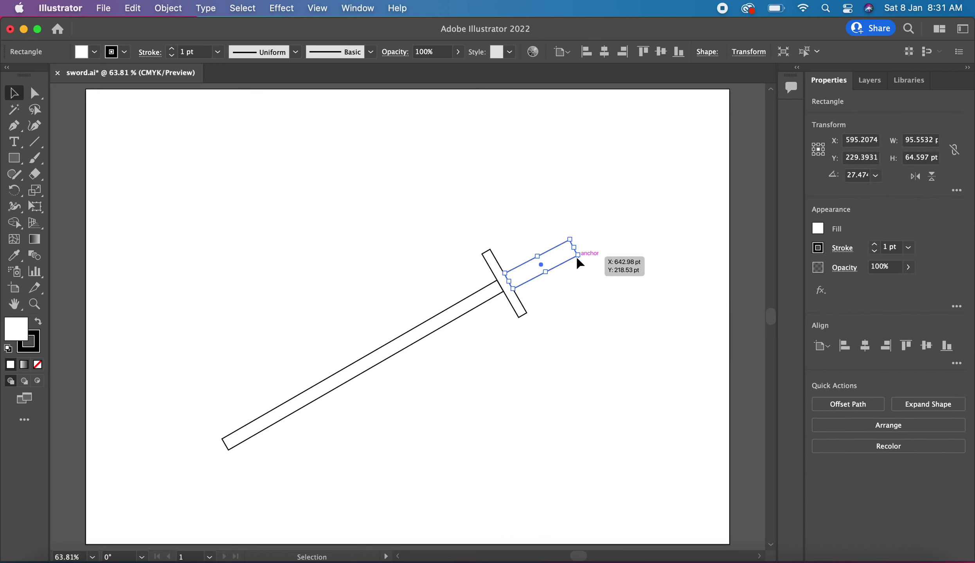
{"action": "left_click_drag", "start_coordinate": [585, 255], "coordinate": [586, 254]}
Nudge the handle into place with the arrow keys and set its angle to exactly 30°.
{"action": "key", "text": "Left"}
{"action": "key", "text": "Left"}
{"action": "key", "text": "Up"}
{"action": "key", "text": "Right"}
{"action": "key", "text": "Right"}
{"action": "key", "text": "Down"}
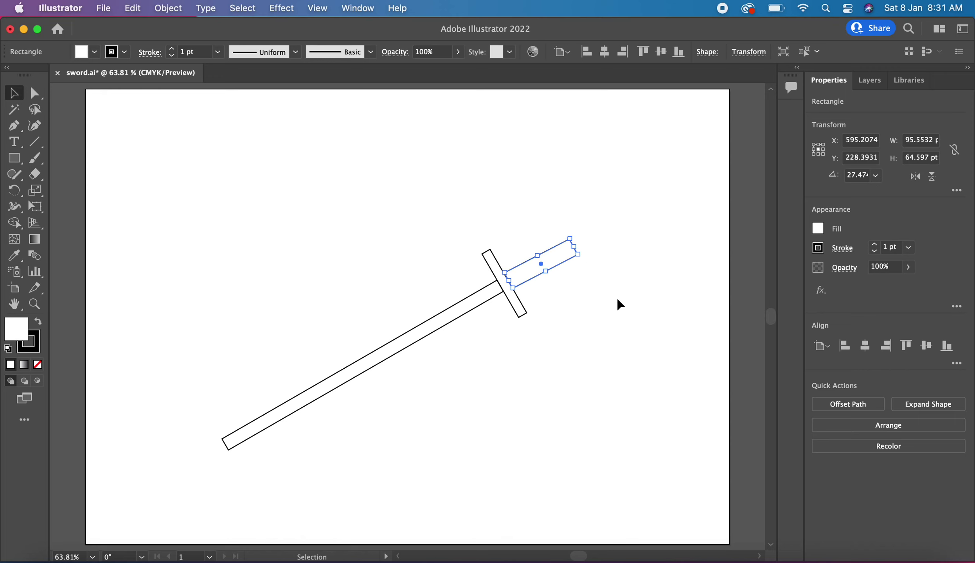
{"action": "left_click", "coordinate": [619, 304]}
{"action": "left_click", "coordinate": [568, 261]}
{"action": "scroll", "coordinate": [568, 260], "scroll_direction": "up", "scroll_amount": 2}
{"action": "scroll", "coordinate": [568, 261], "scroll_direction": "up", "scroll_amount": 2}
{"action": "scroll", "coordinate": [568, 261], "scroll_direction": "up", "scroll_amount": 2}
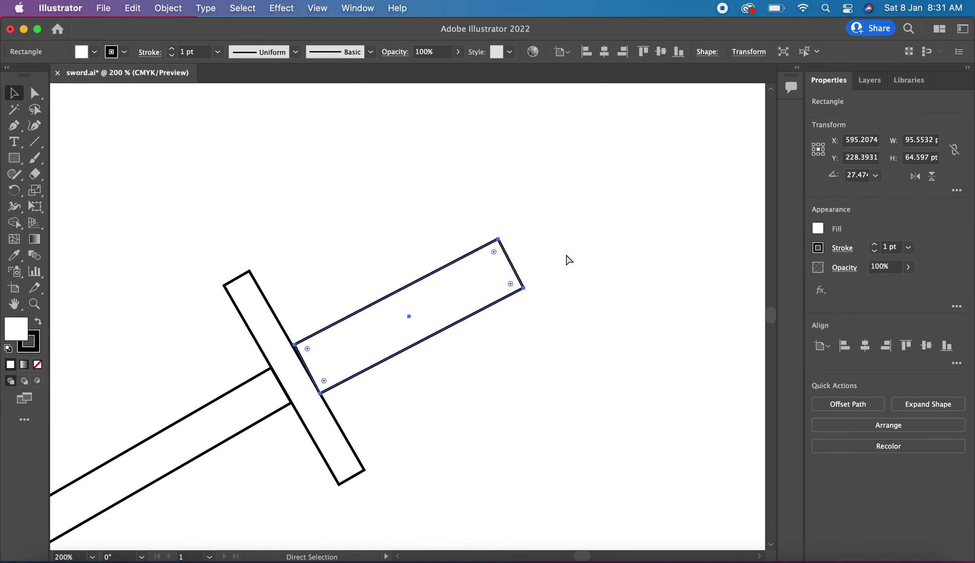
{"action": "scroll", "coordinate": [567, 261], "scroll_direction": "up", "scroll_amount": 2}
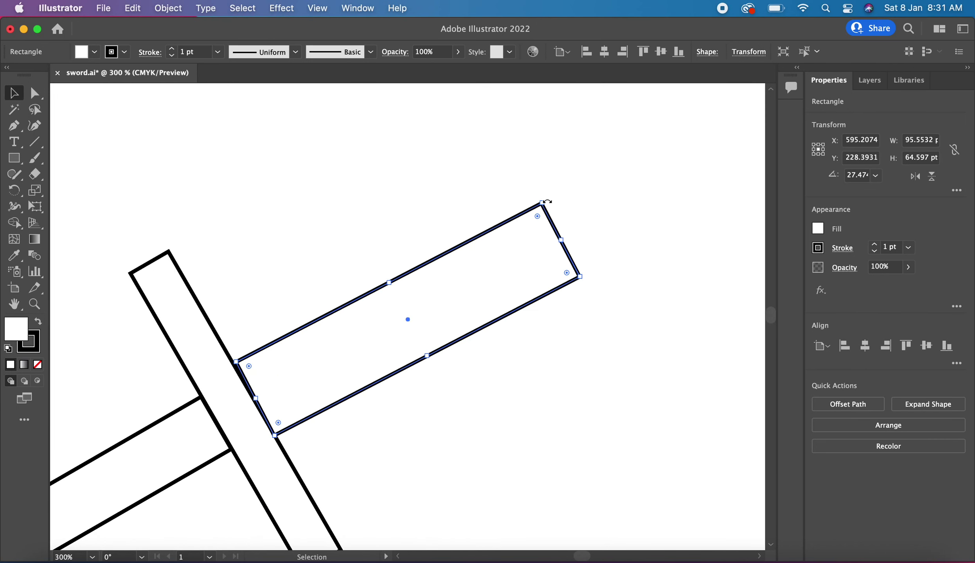
{"action": "left_click_drag", "start_coordinate": [547, 198], "coordinate": [542, 196]}
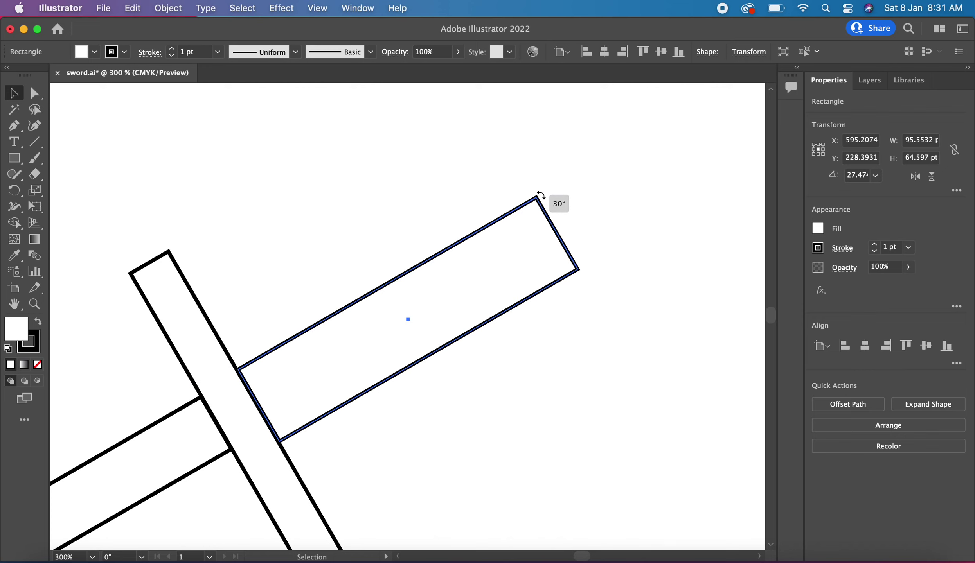
{"action": "left_click_drag", "start_coordinate": [542, 196], "coordinate": [541, 195]}
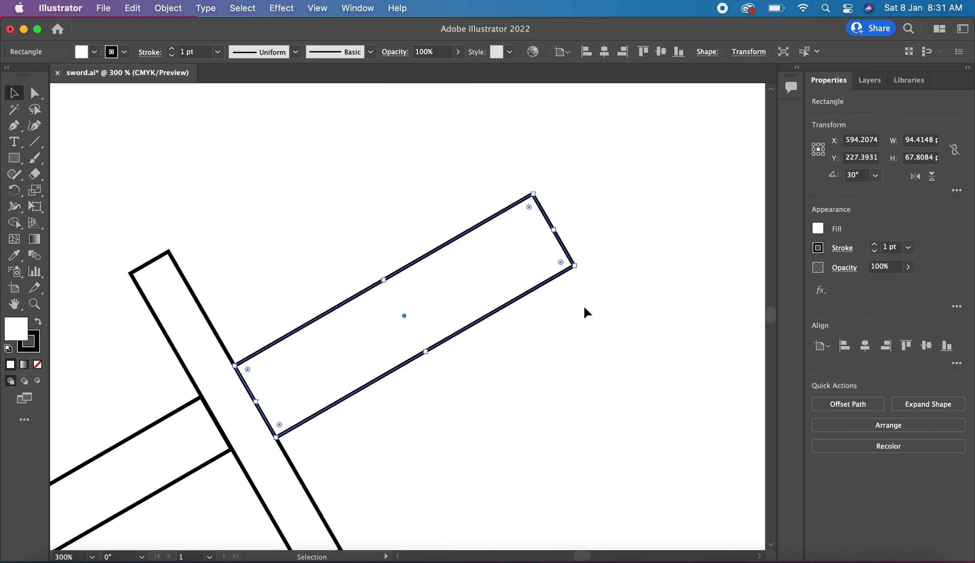
{"action": "left_click", "coordinate": [589, 345]}
{"action": "key", "text": "super+0"}
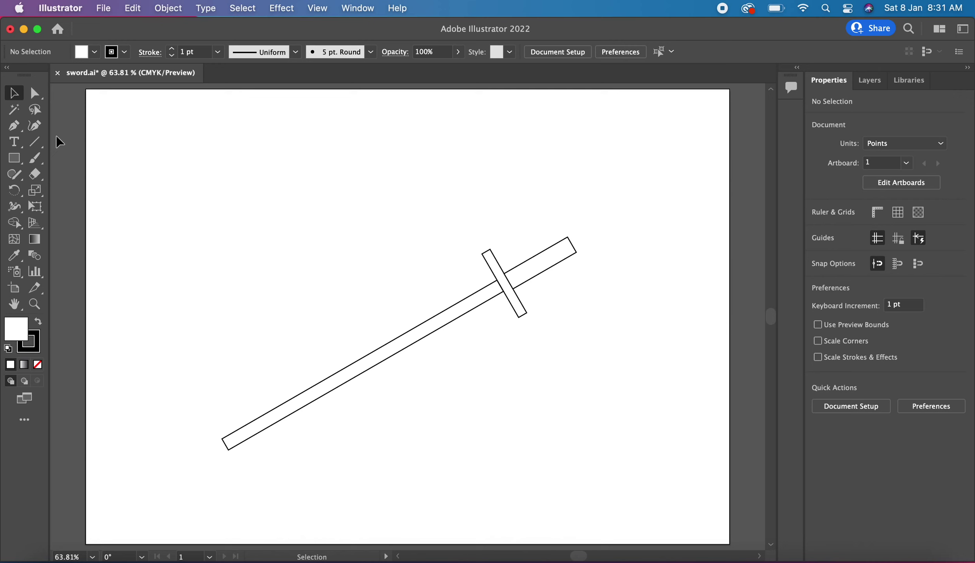
With the Add Anchor Point tool, zoom to 800% on the blade's lower-left end.
{"action": "left_click_drag", "start_coordinate": [13, 127], "coordinate": [72, 161]}
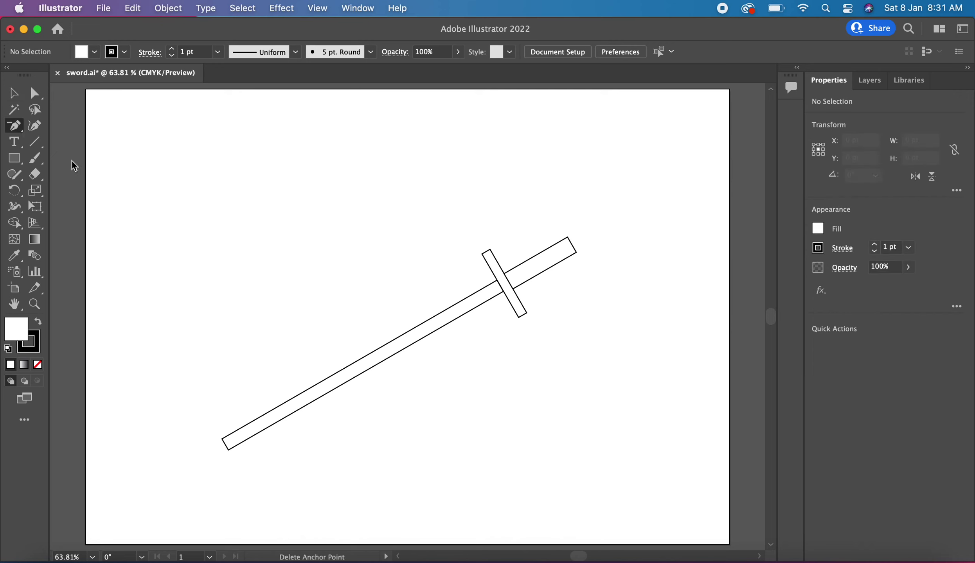
{"action": "left_click_drag", "start_coordinate": [13, 133], "coordinate": [59, 140]}
{"action": "key", "text": "ctrl+plus"}
{"action": "key", "text": "ctrl+plus"}
{"action": "key", "text": "ctrl+plus"}
{"action": "scroll", "coordinate": [96, 325], "scroll_direction": "down", "scroll_amount": 5}
{"action": "scroll", "coordinate": [96, 324], "scroll_direction": "left", "scroll_amount": 5}
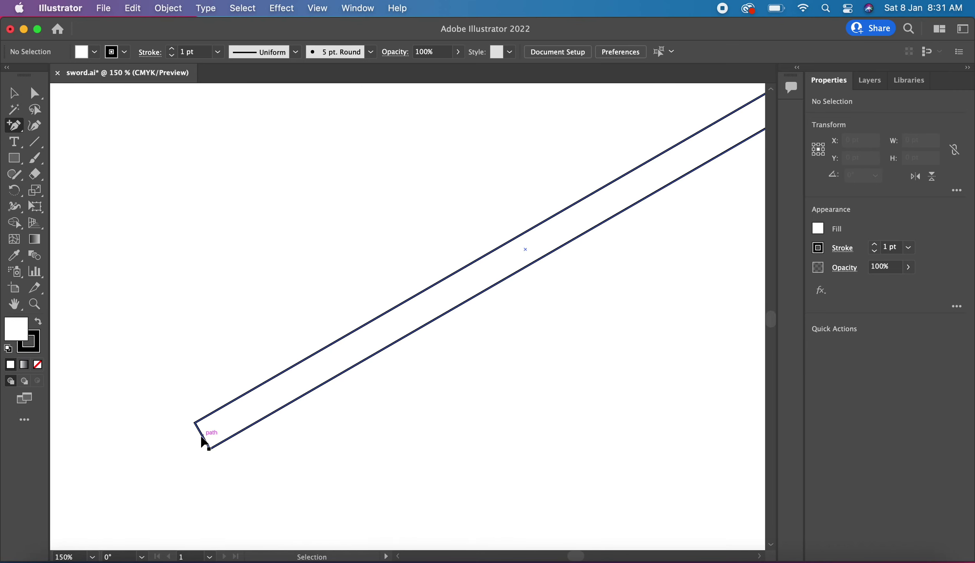
{"action": "key", "text": "ctrl+plus"}
{"action": "key", "text": "ctrl+plus"}
{"action": "key", "text": "ctrl+plus"}
{"action": "scroll", "coordinate": [203, 442], "scroll_direction": "down", "scroll_amount": 3}
{"action": "scroll", "coordinate": [203, 443], "scroll_direction": "left", "scroll_amount": 3}
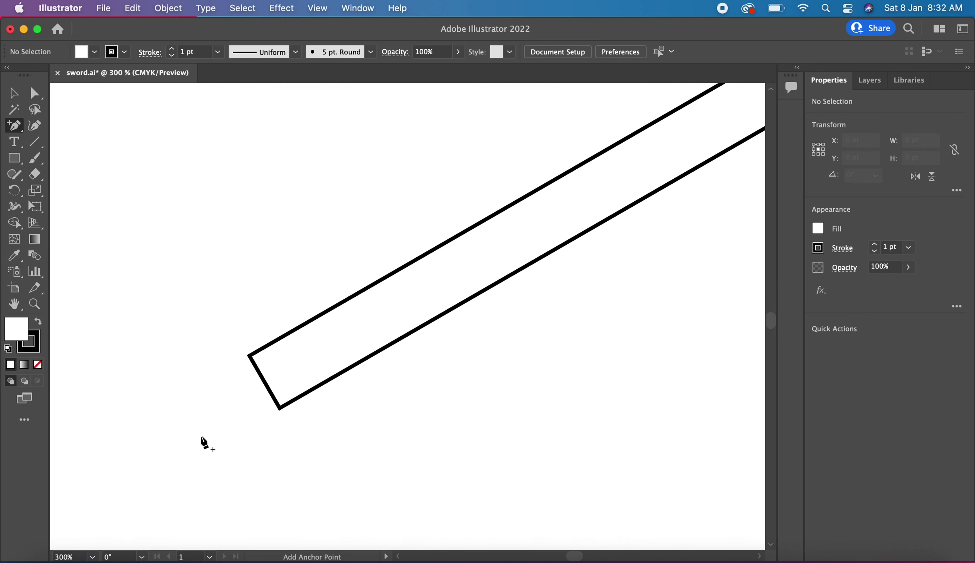
{"action": "key", "text": "ctrl+plus"}
{"action": "key", "text": "ctrl+plus"}
{"action": "scroll", "coordinate": [204, 443], "scroll_direction": "down", "scroll_amount": 3}
{"action": "scroll", "coordinate": [203, 443], "scroll_direction": "left", "scroll_amount": 3}
{"action": "scroll", "coordinate": [203, 443], "scroll_direction": "left", "scroll_amount": 2}
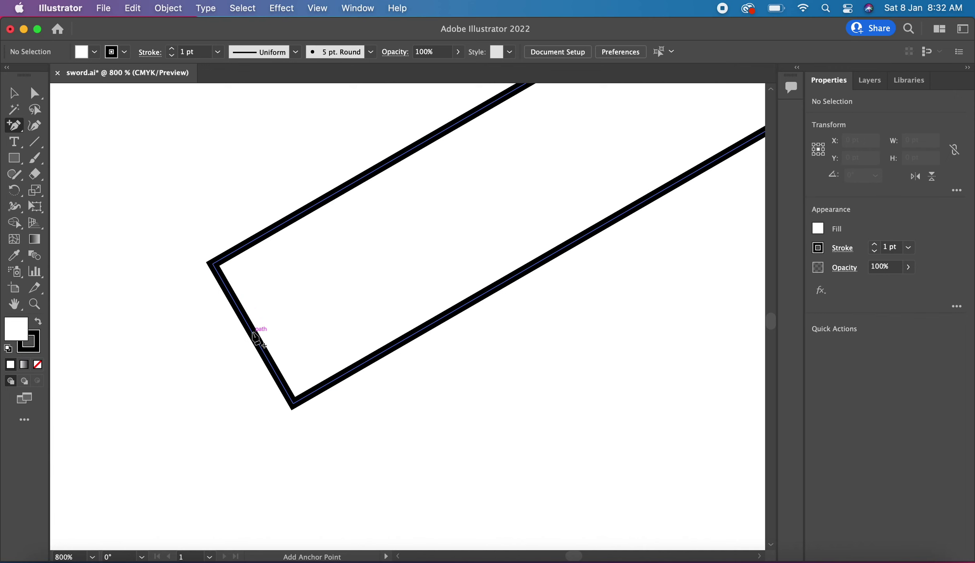
Add an anchor point midway along the blade's lower-left end edge, then deselect.
{"action": "left_click", "coordinate": [252, 333]}
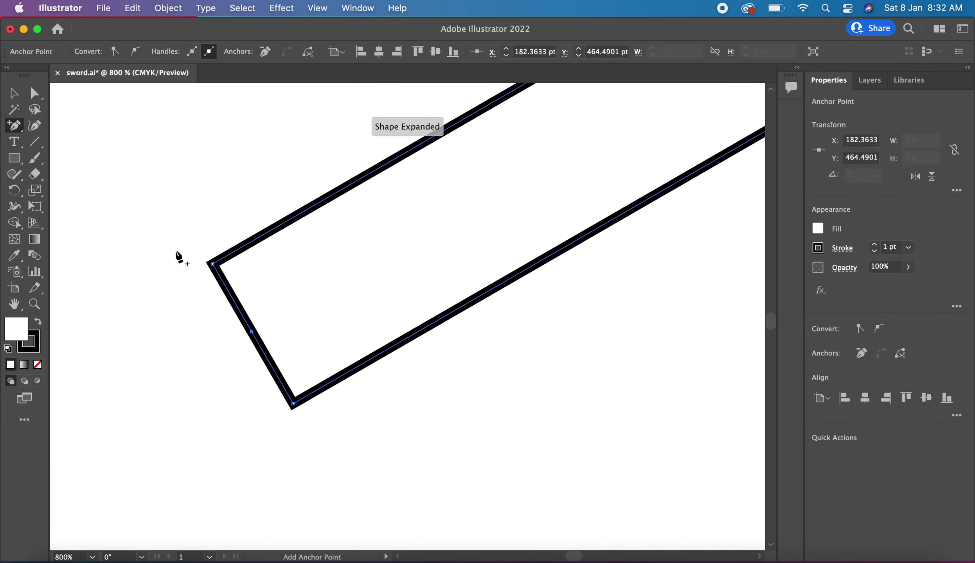
{"action": "left_click", "coordinate": [34, 93]}
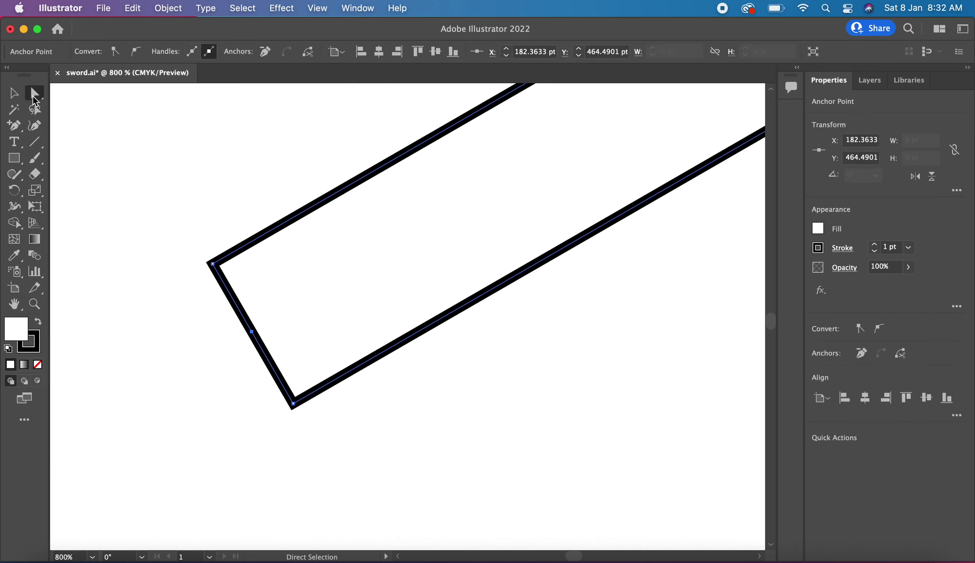
{"action": "left_click_drag", "start_coordinate": [251, 337], "coordinate": [251, 334]}
{"action": "key", "text": "super+shift+a"}
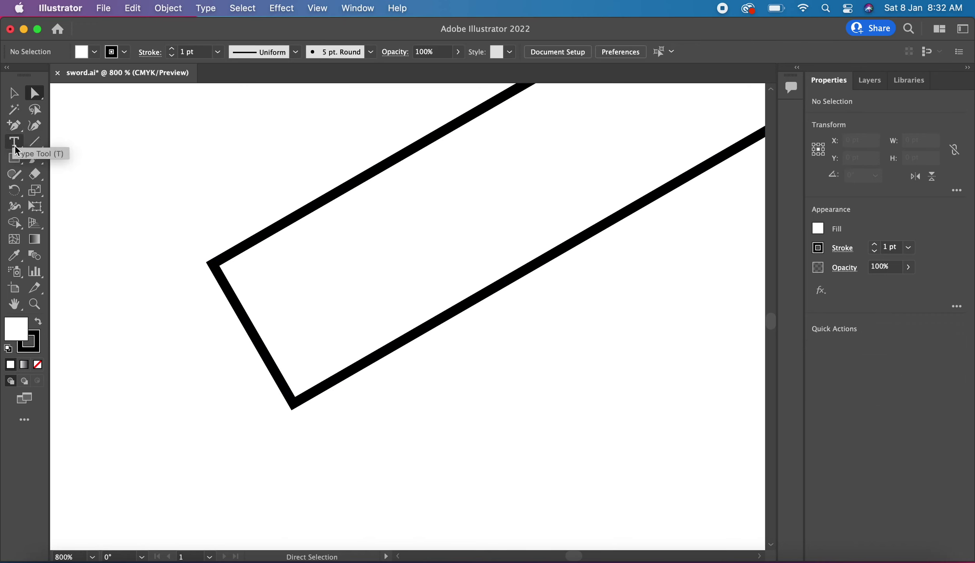
{"action": "left_click_drag", "start_coordinate": [37, 149], "coordinate": [98, 140]}
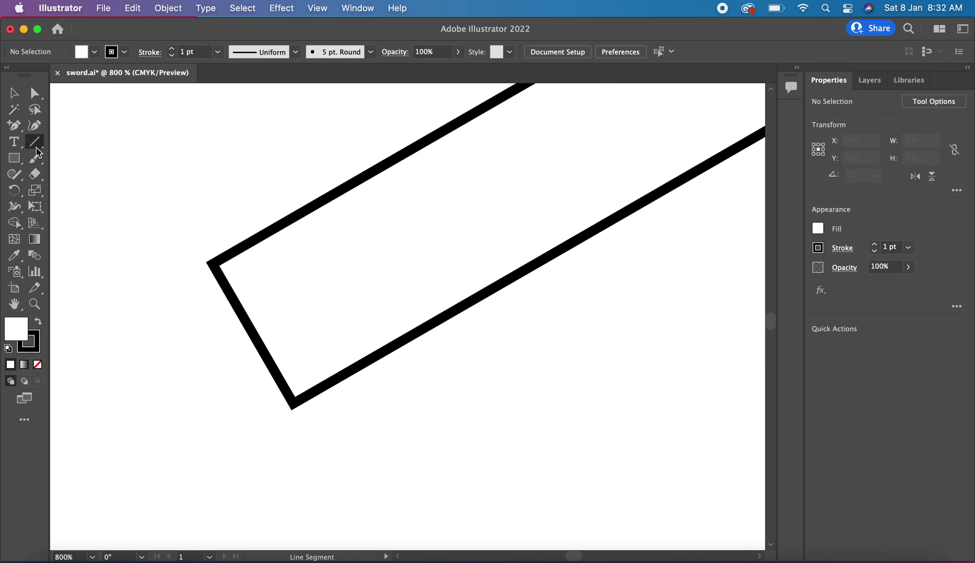
{"action": "left_click_drag", "start_coordinate": [21, 127], "coordinate": [56, 124]}
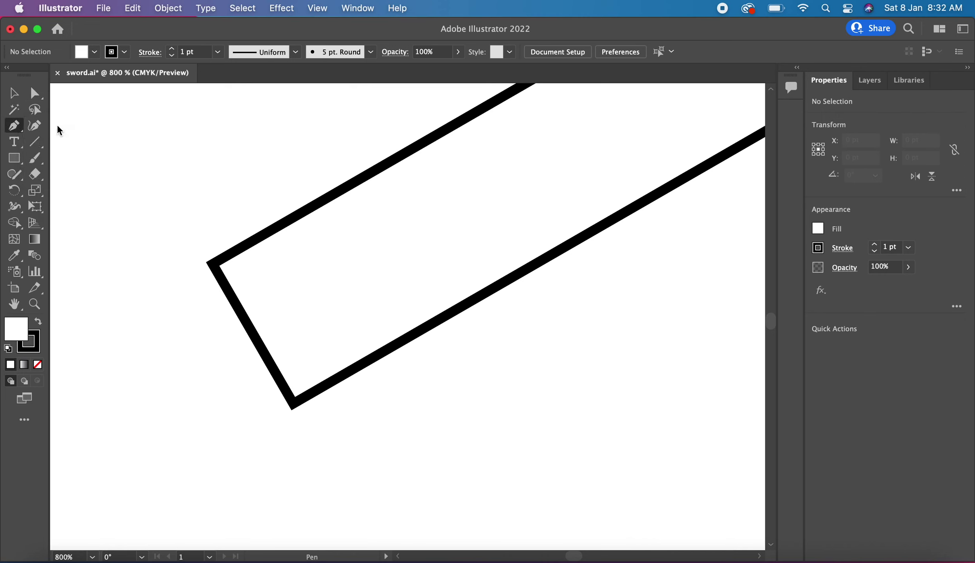
{"action": "left_click", "coordinate": [199, 270]}
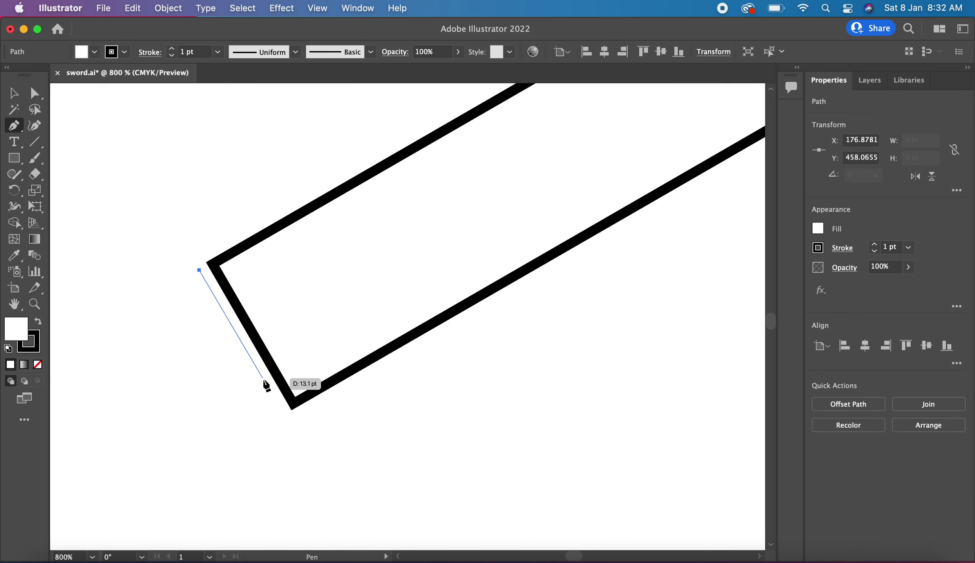
{"action": "left_click", "coordinate": [281, 409]}
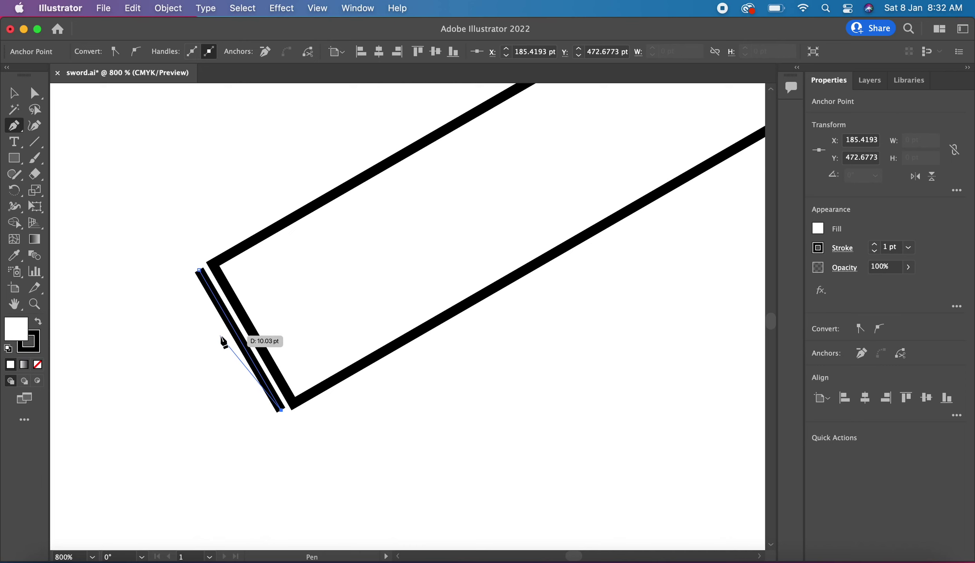
{"action": "key", "text": "super+z"}
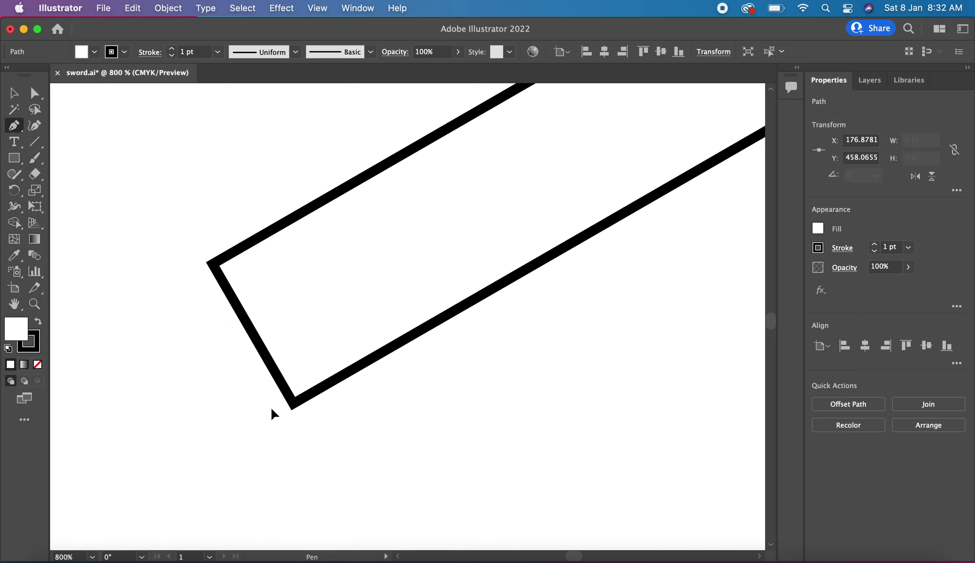
{"action": "left_click", "coordinate": [272, 409]}
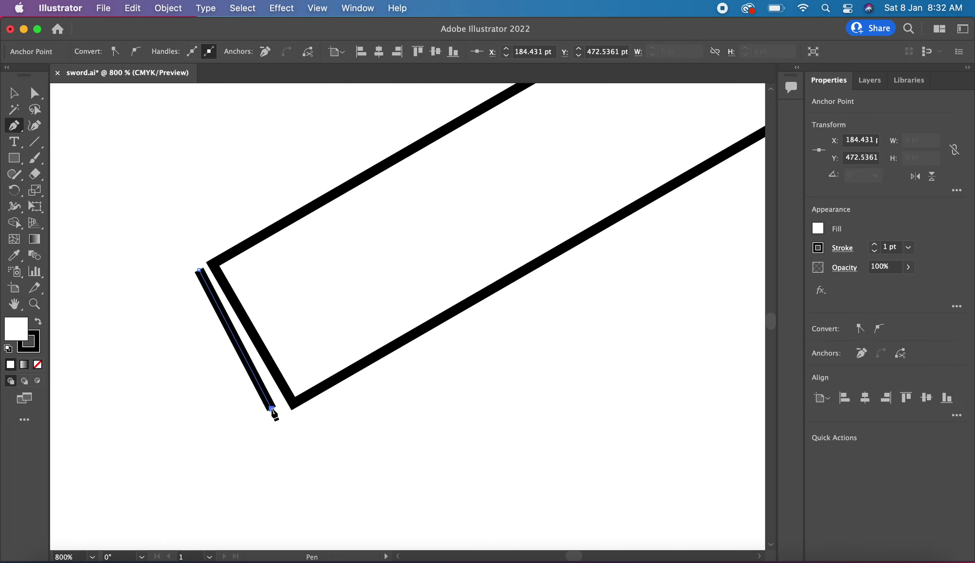
{"action": "left_click", "coordinate": [210, 361]}
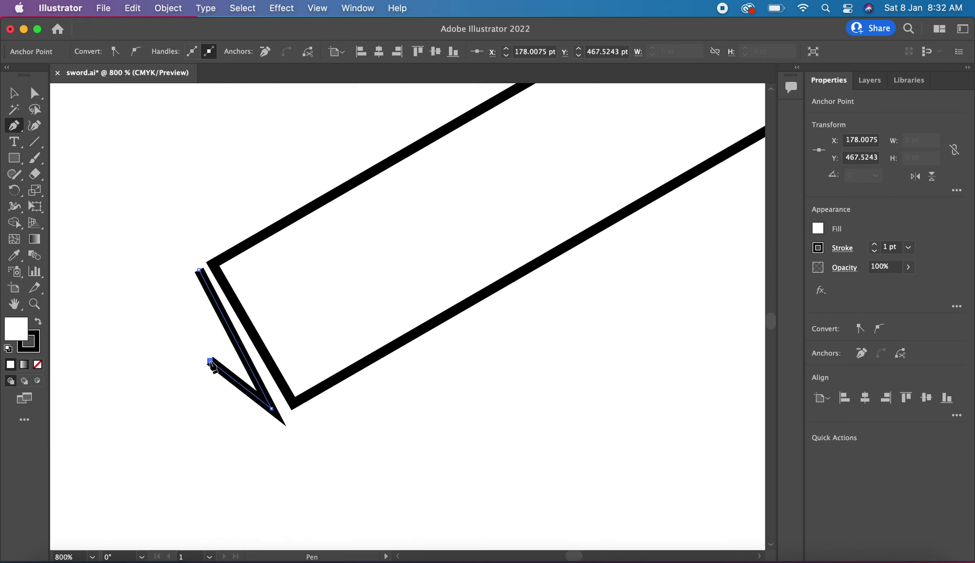
{"action": "left_click", "coordinate": [334, 286]}
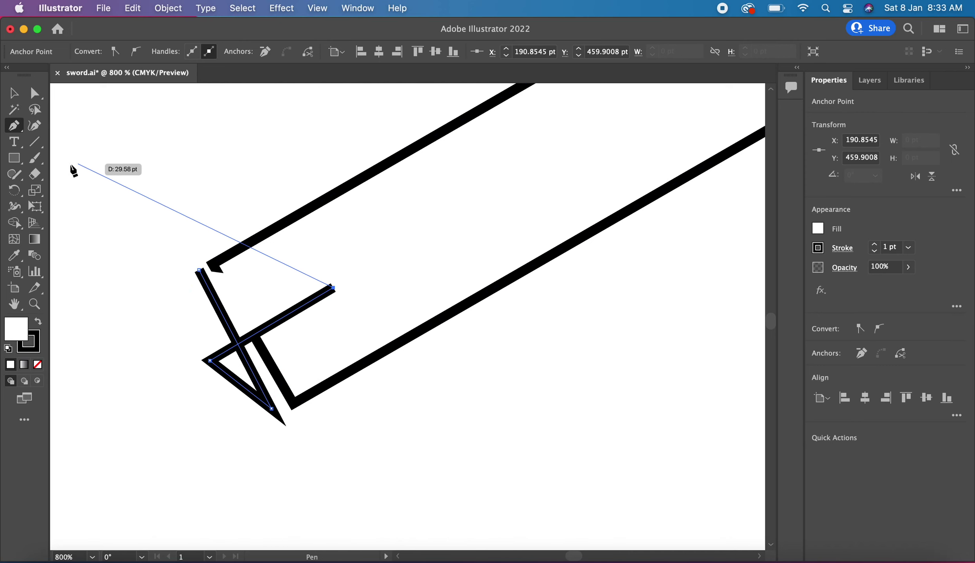
{"action": "left_click", "coordinate": [40, 366]}
{"action": "key", "text": "v"}
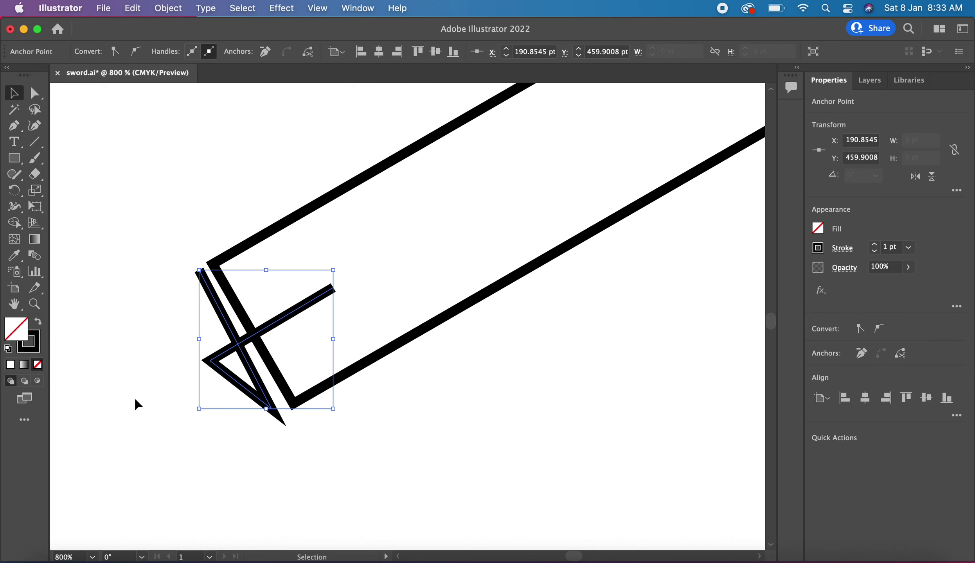
{"action": "left_click", "coordinate": [137, 403]}
{"action": "mouse_move", "coordinate": [211, 367]}
{"action": "left_mouse_down"}
{"action": "mouse_move", "coordinate": [133, 420]}
{"action": "mouse_move", "coordinate": [120, 415]}
{"action": "left_mouse_up"}
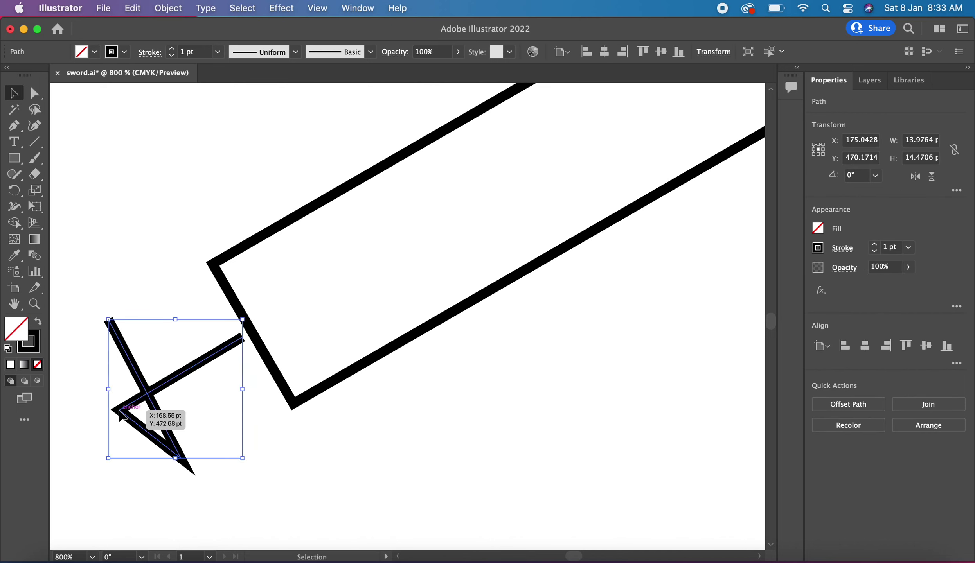
{"action": "left_click", "coordinate": [570, 458]}
{"action": "left_click", "coordinate": [14, 125]}
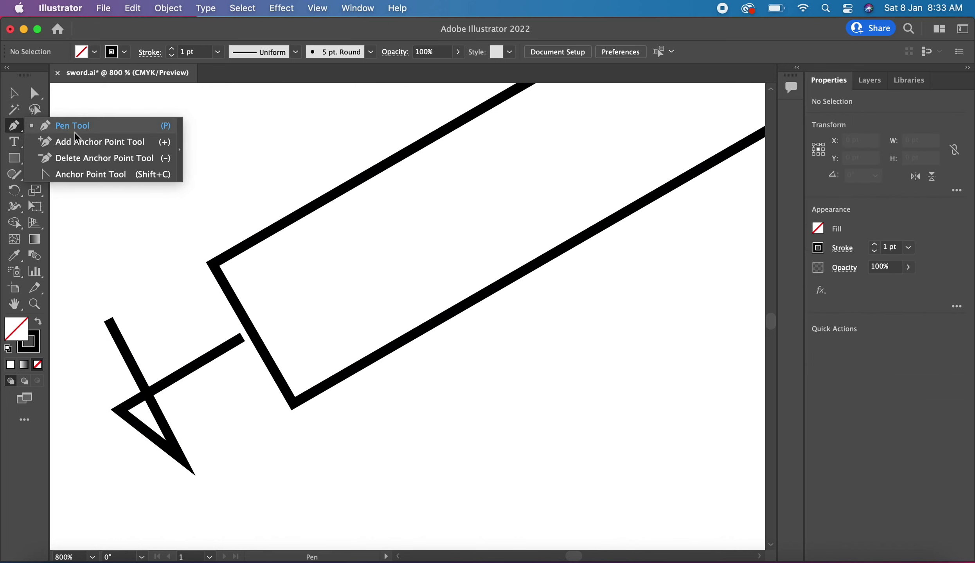
{"action": "left_click", "coordinate": [77, 142]}
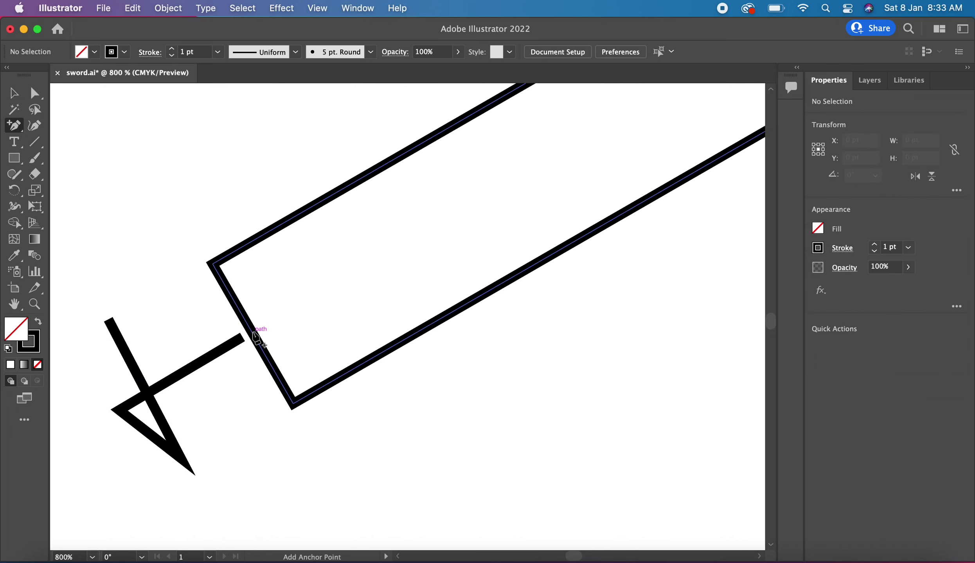
{"action": "left_click", "coordinate": [252, 332]}
{"action": "left_click", "coordinate": [14, 92]}
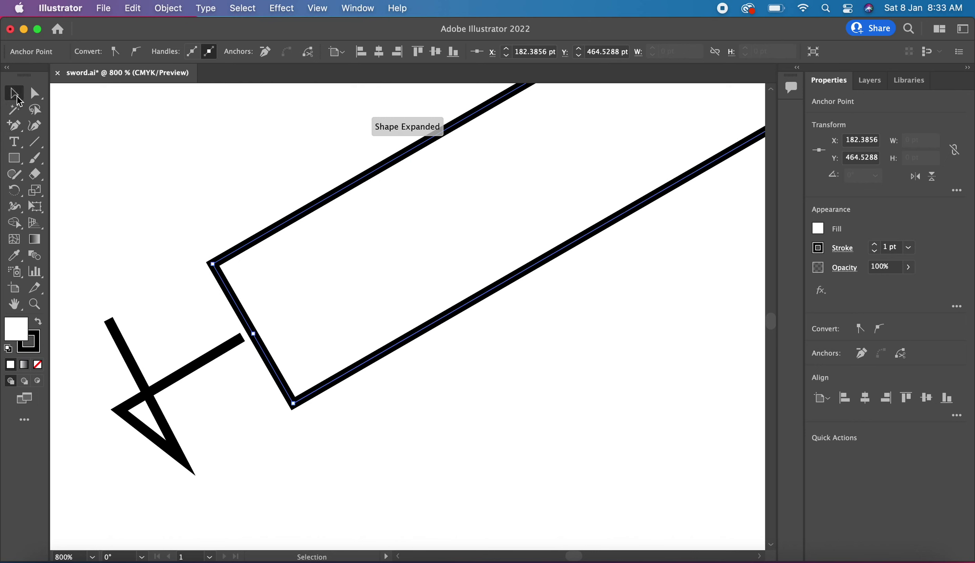
{"action": "left_click", "coordinate": [104, 194]}
{"action": "left_click", "coordinate": [165, 391]}
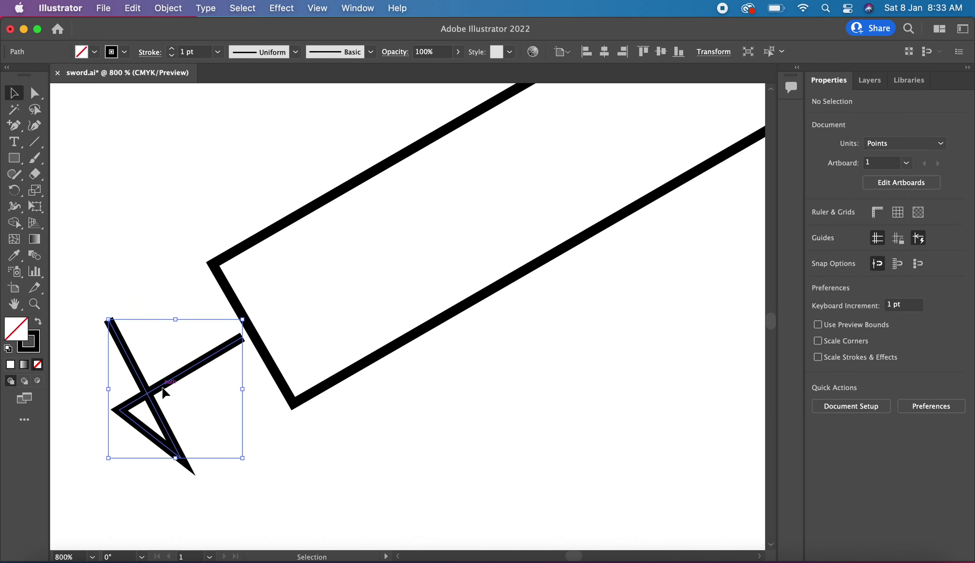
{"action": "key", "text": "Delete"}
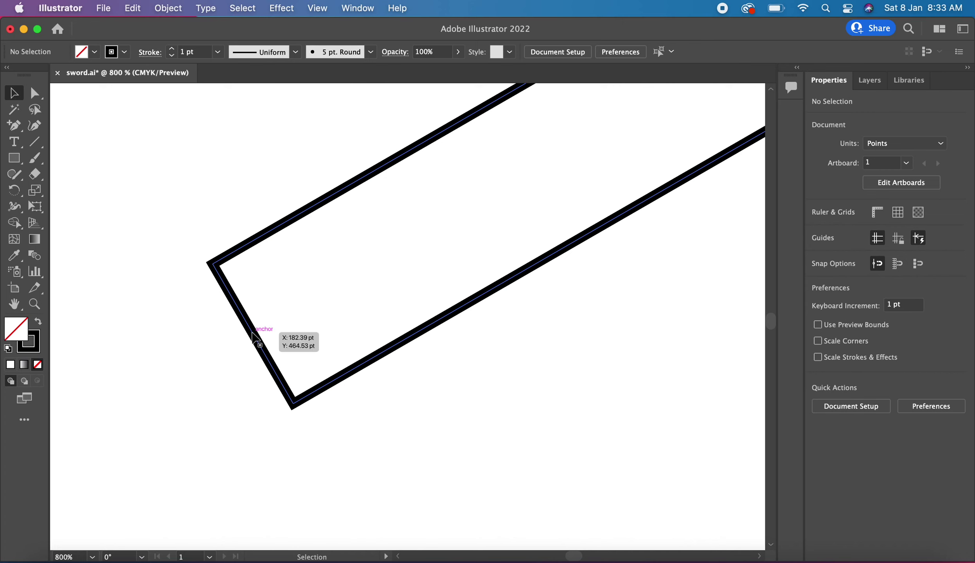
{"action": "key", "text": "a"}
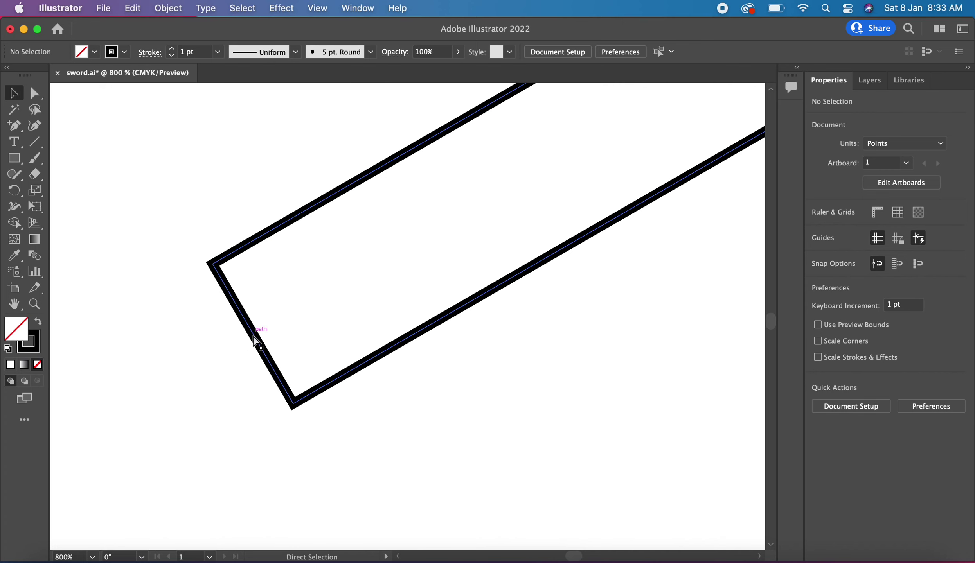
{"action": "key", "text": "ctrl+z"}
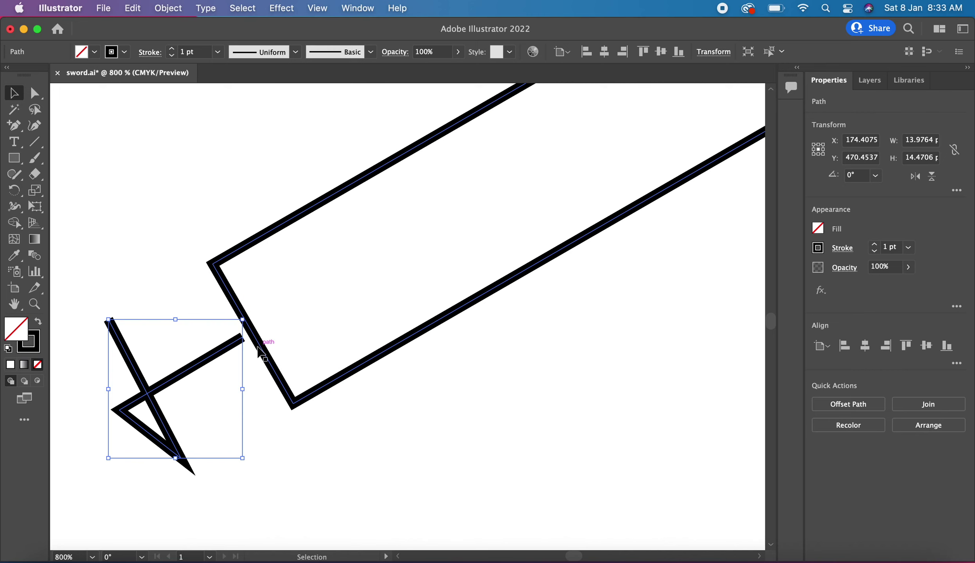
{"action": "left_click", "coordinate": [19, 126]}
{"action": "left_click", "coordinate": [260, 342]}
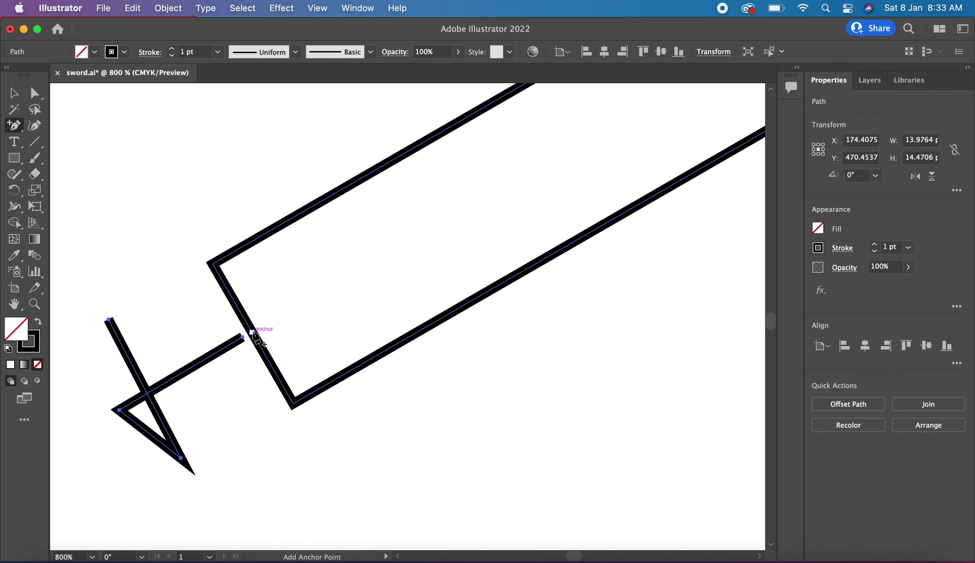
{"action": "left_click", "coordinate": [625, 318]}
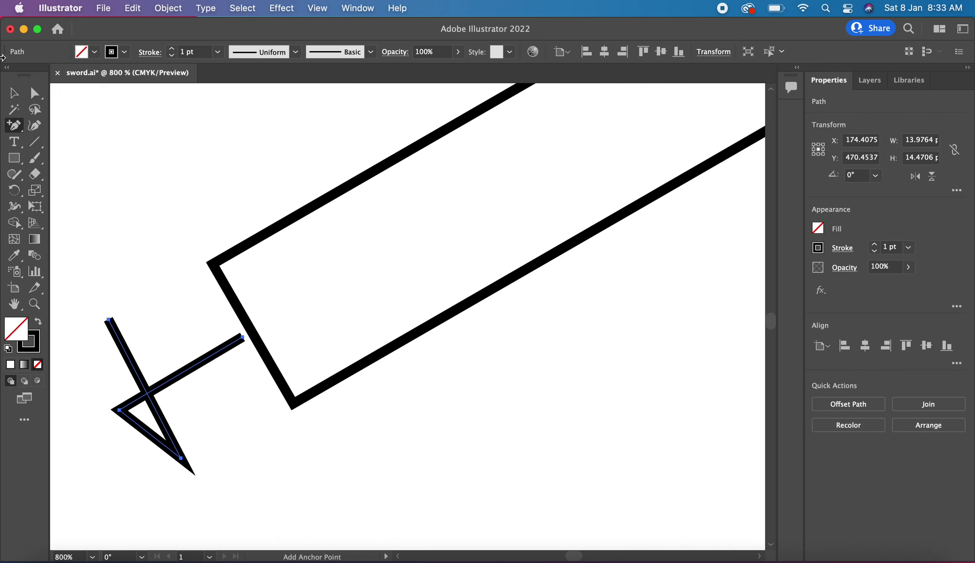
{"action": "left_click", "coordinate": [14, 92]}
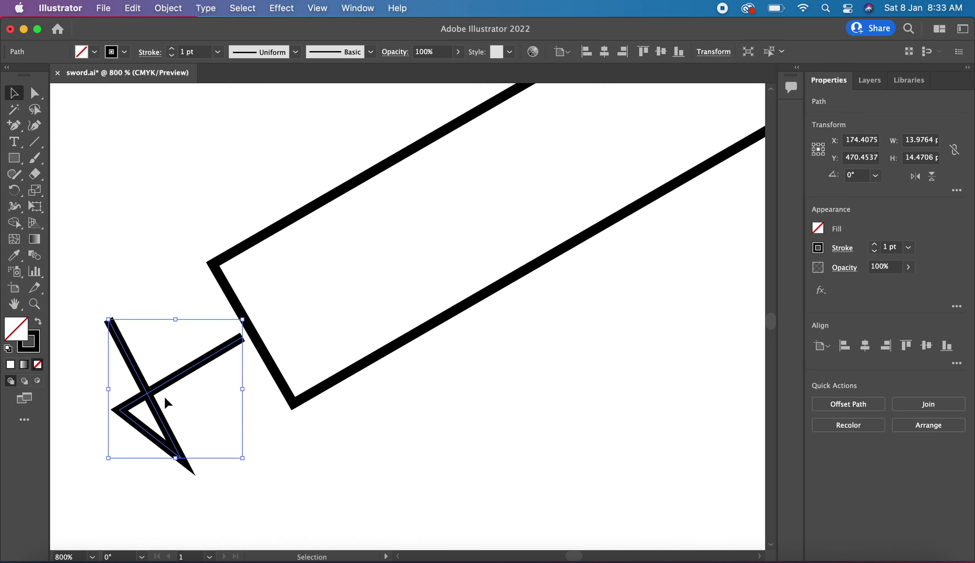
{"action": "key", "text": "Delete"}
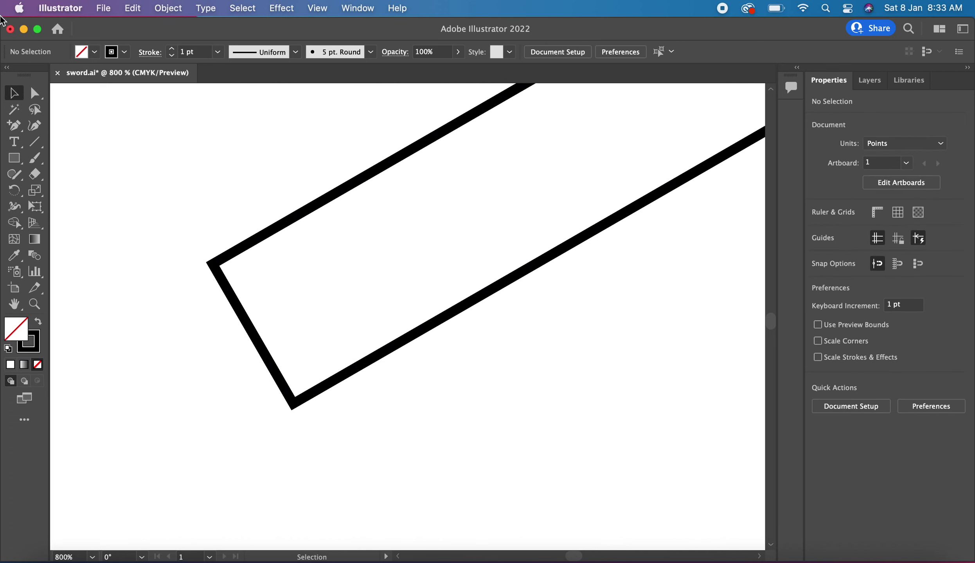
Drag the blade's lower-left corner anchor outward to form a pointed tip.
{"action": "left_click", "coordinate": [14, 141]}
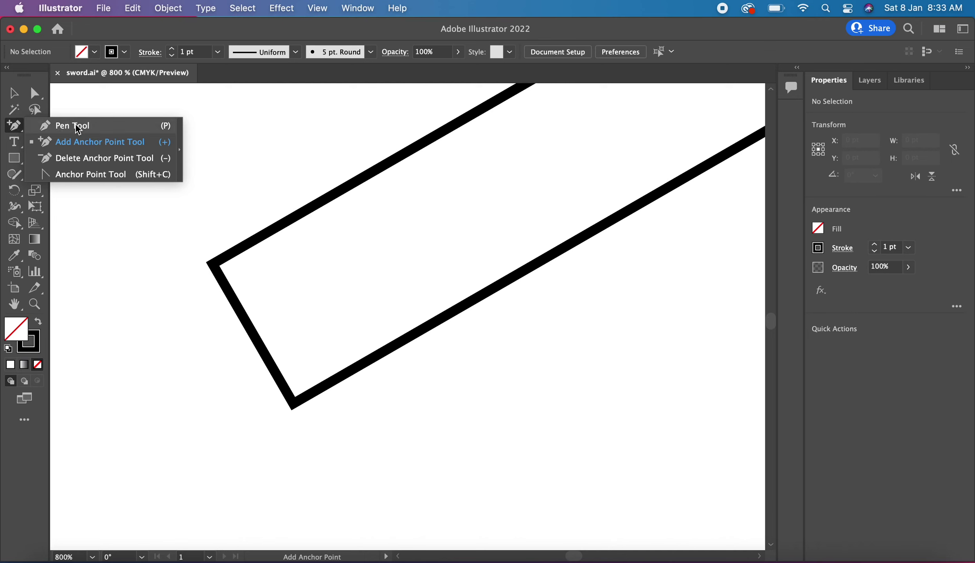
{"action": "left_click", "coordinate": [75, 124]}
{"action": "left_click", "coordinate": [27, 91]}
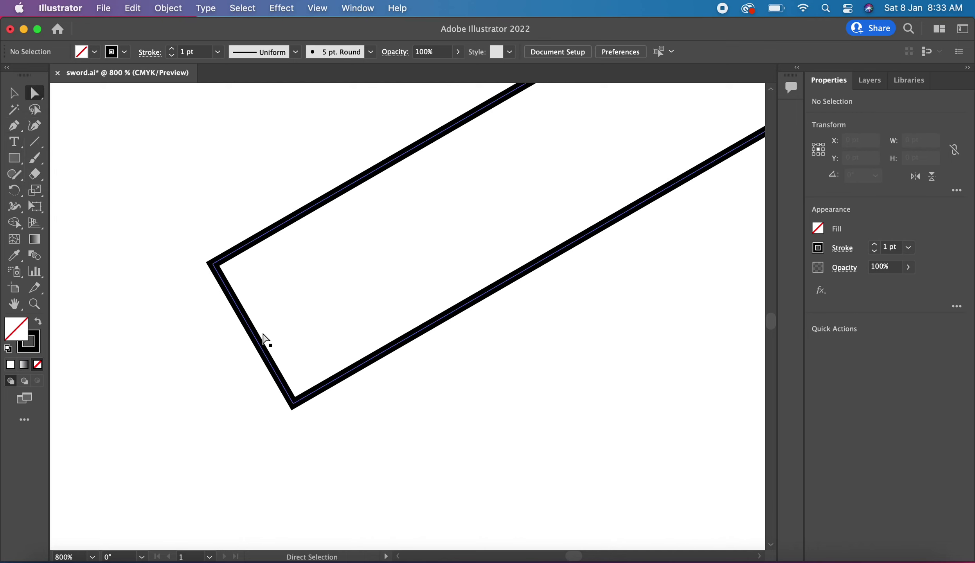
{"action": "left_click", "coordinate": [252, 333]}
{"action": "left_click_drag", "start_coordinate": [252, 334], "coordinate": [112, 419]}
{"action": "left_click", "coordinate": [514, 419]}
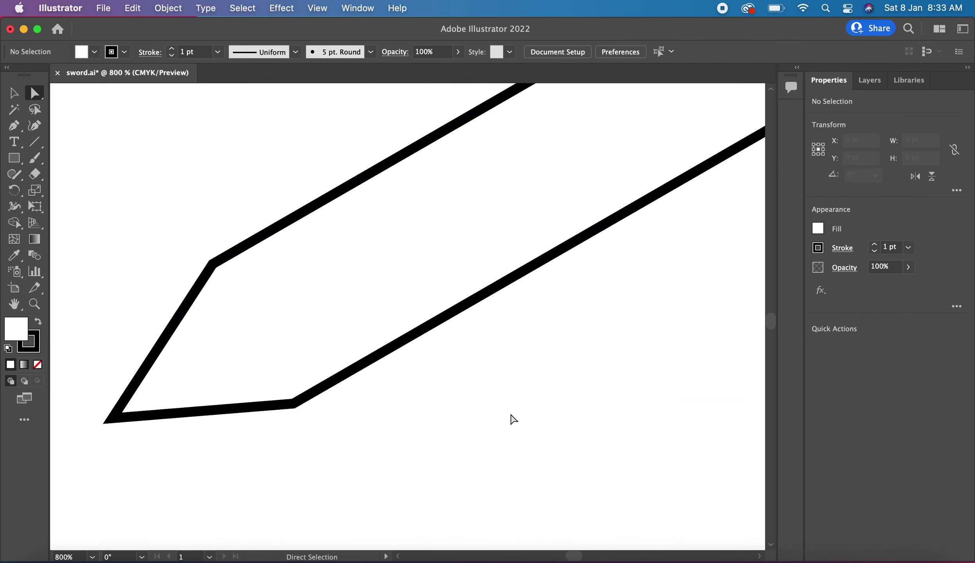
Zoom out to check the whole sword, then zoom in close on the crossguard.
{"action": "key", "text": "super+0"}
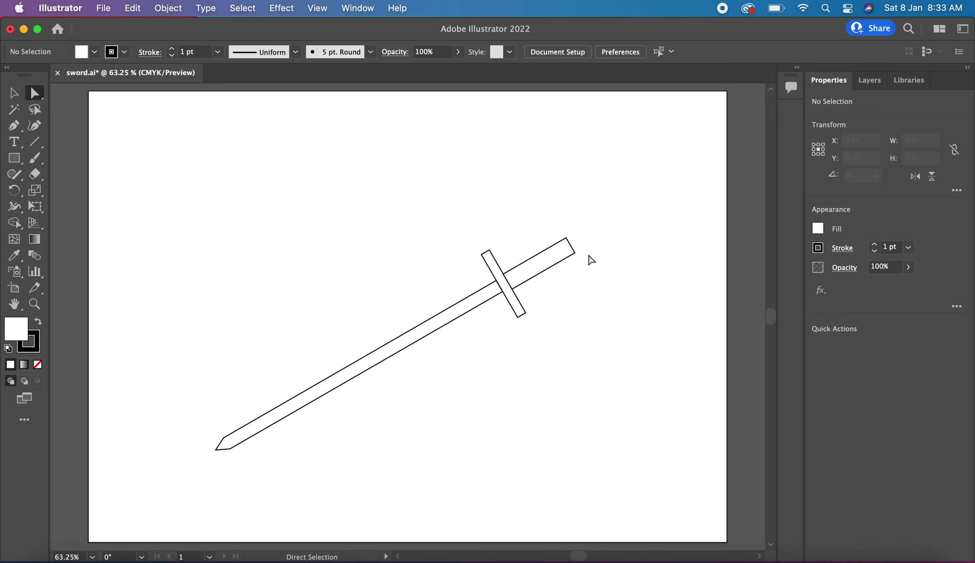
{"action": "key", "text": "super+equal"}
{"action": "key", "text": "super+equal"}
{"action": "key", "text": "super+equal"}
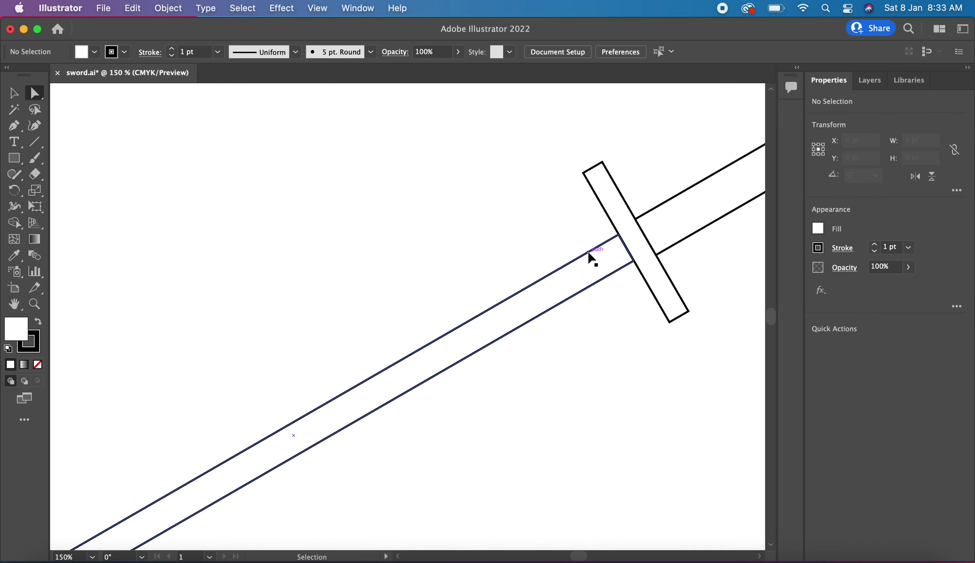
{"action": "scroll", "coordinate": [592, 258], "scroll_direction": "right", "scroll_amount": 5}
{"action": "scroll", "coordinate": [592, 258], "scroll_direction": "right", "scroll_amount": 4}
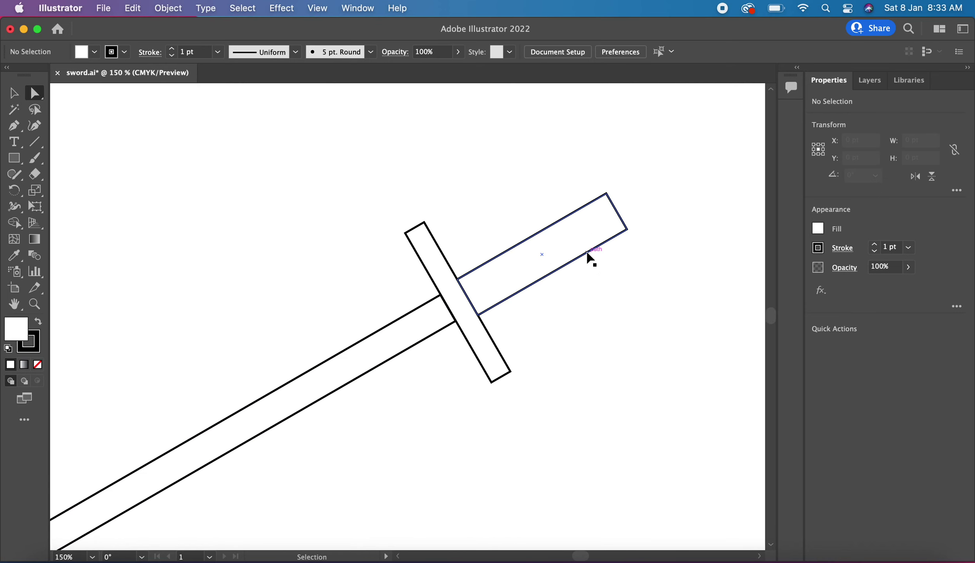
{"action": "key", "text": "super+0"}
{"action": "key", "text": "super+equal"}
{"action": "key", "text": "super+equal"}
{"action": "key", "text": "super+equal"}
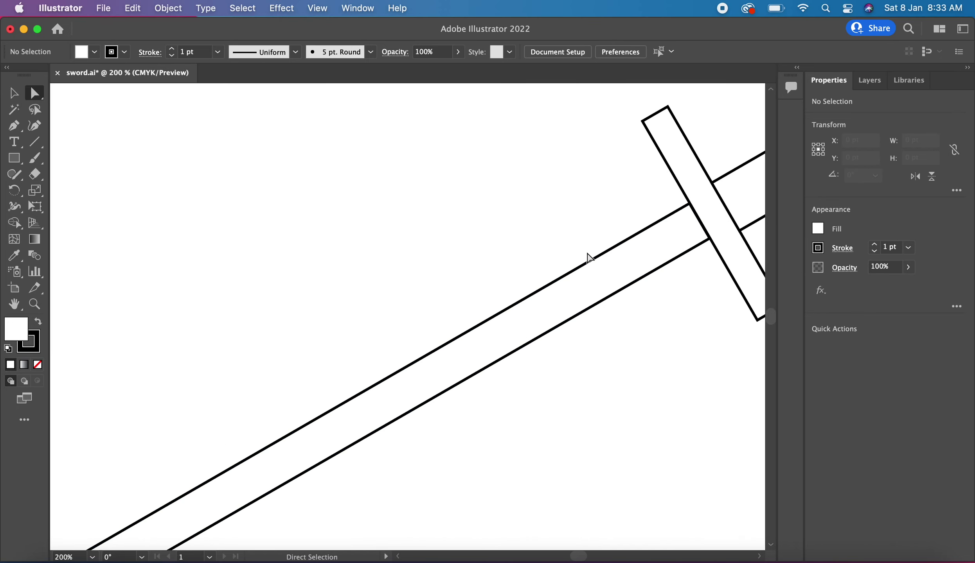
{"action": "scroll", "coordinate": [590, 258], "scroll_direction": "right", "scroll_amount": 4}
{"action": "scroll", "coordinate": [590, 258], "scroll_direction": "up", "scroll_amount": 2}
{"action": "scroll", "coordinate": [590, 259], "scroll_direction": "right", "scroll_amount": 2}
{"action": "scroll", "coordinate": [590, 258], "scroll_direction": "right", "scroll_amount": 2}
{"action": "scroll", "coordinate": [590, 258], "scroll_direction": "up", "scroll_amount": 1}
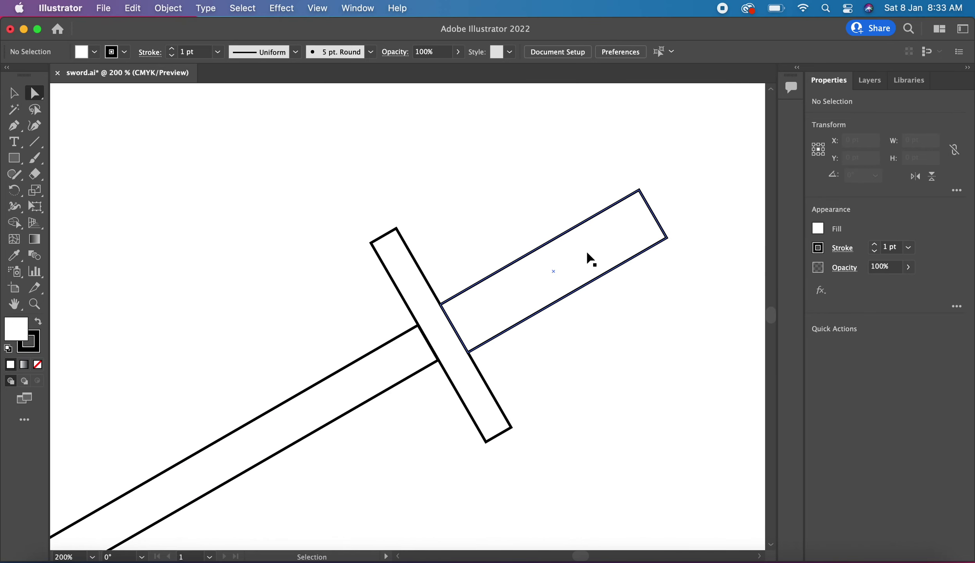
{"action": "key", "text": "super+equal"}
{"action": "key", "text": "super+equal"}
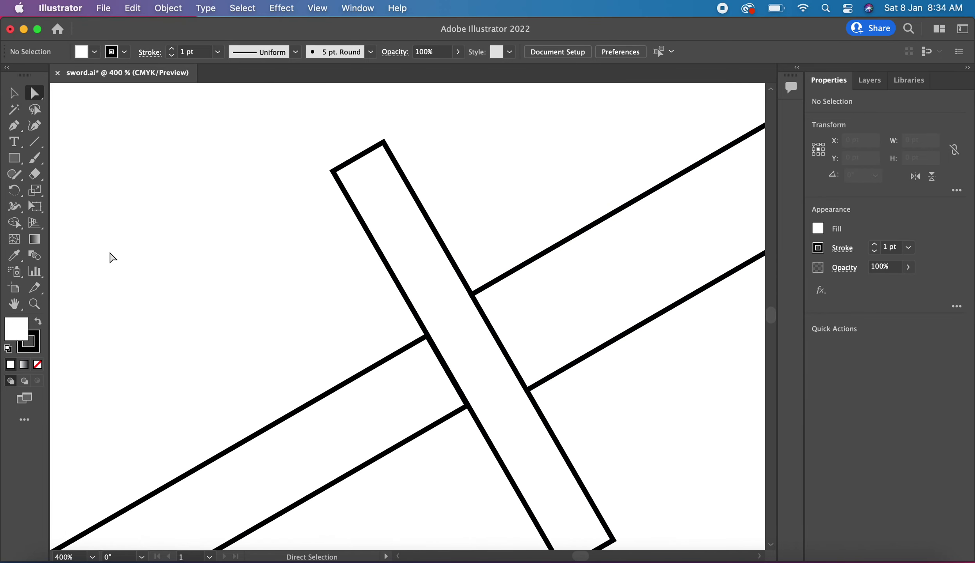
Add four anchor points on the crossguard edges where they meet the blade and grip.
{"action": "left_click_drag", "start_coordinate": [13, 125], "coordinate": [49, 141]}
{"action": "left_click", "coordinate": [63, 143]}
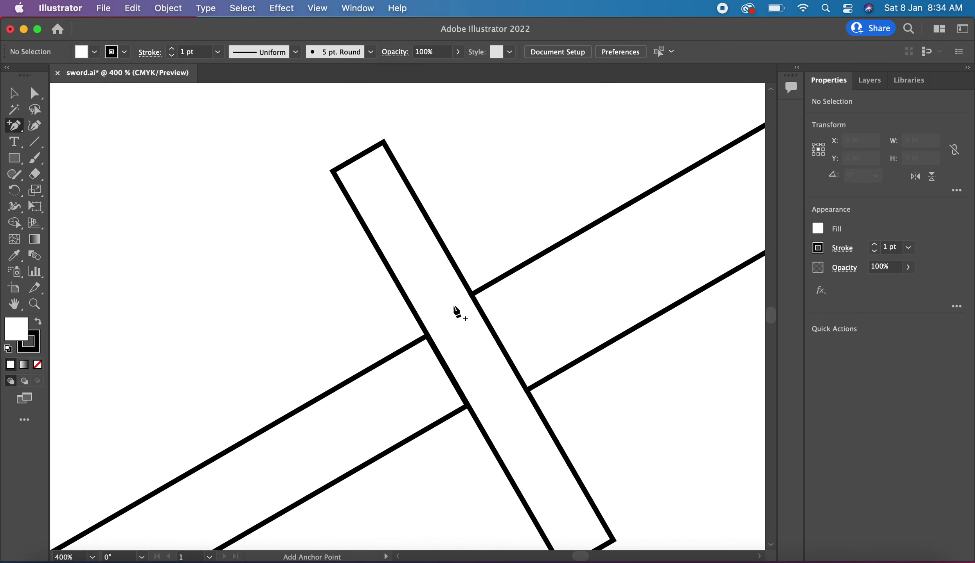
{"action": "left_click", "coordinate": [471, 297]}
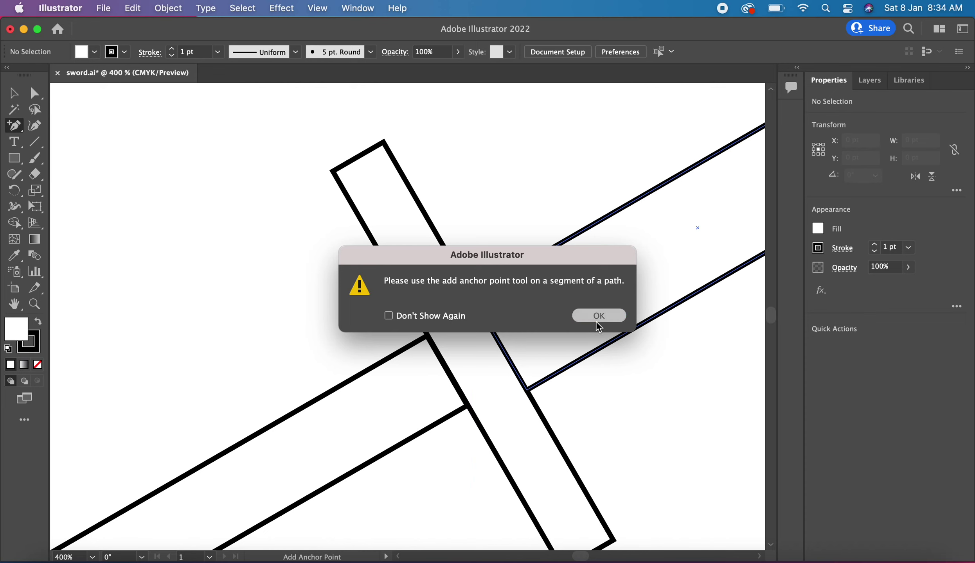
{"action": "left_click", "coordinate": [596, 319]}
{"action": "left_click", "coordinate": [13, 92]}
{"action": "left_click", "coordinate": [393, 178]}
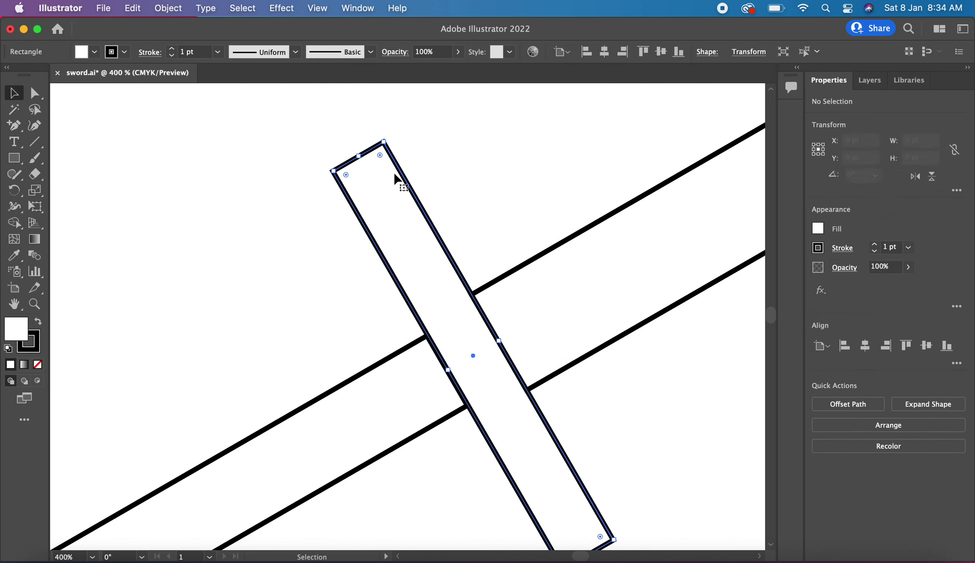
{"action": "left_click", "coordinate": [15, 126]}
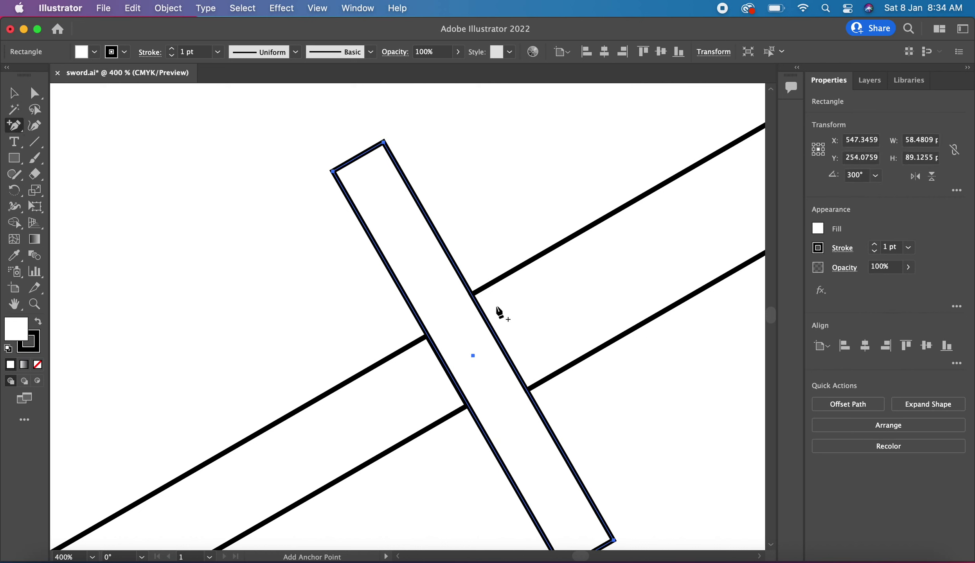
{"action": "left_click", "coordinate": [472, 294]}
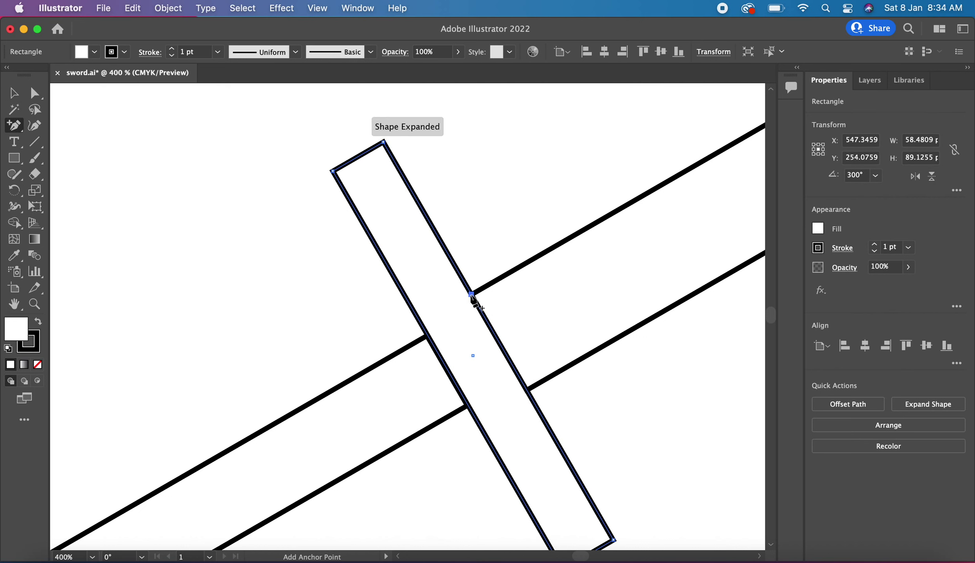
{"action": "left_click", "coordinate": [418, 320]}
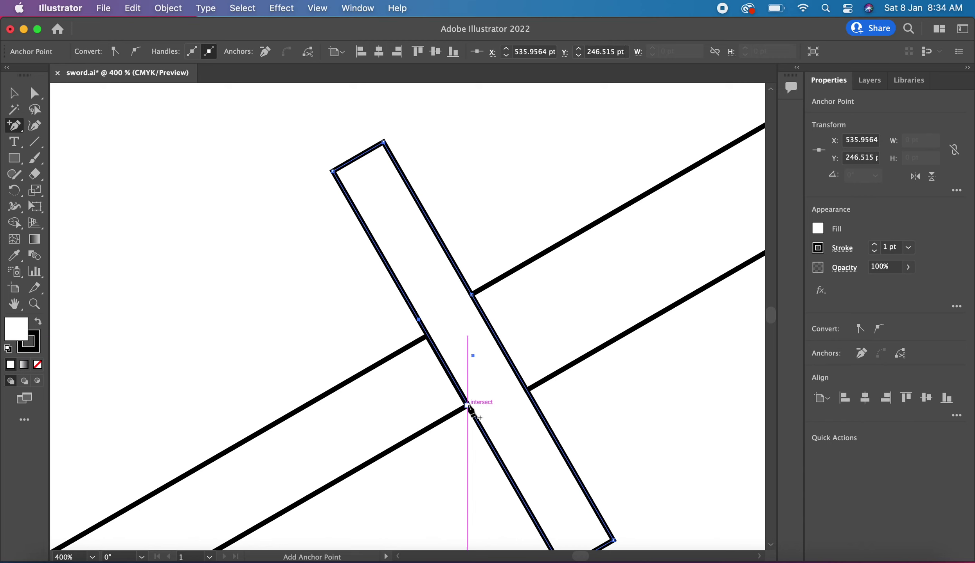
{"action": "left_click", "coordinate": [527, 390]}
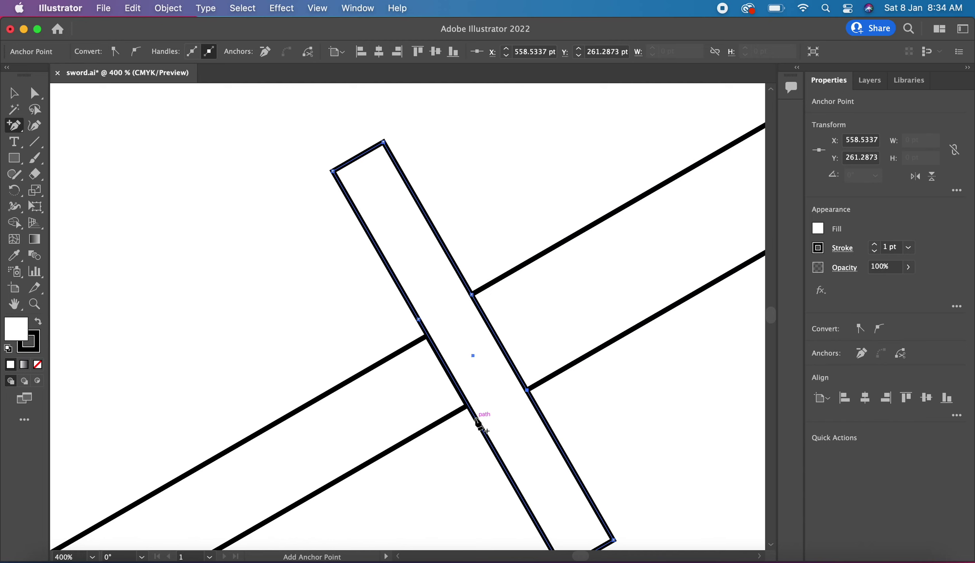
{"action": "left_click", "coordinate": [475, 417]}
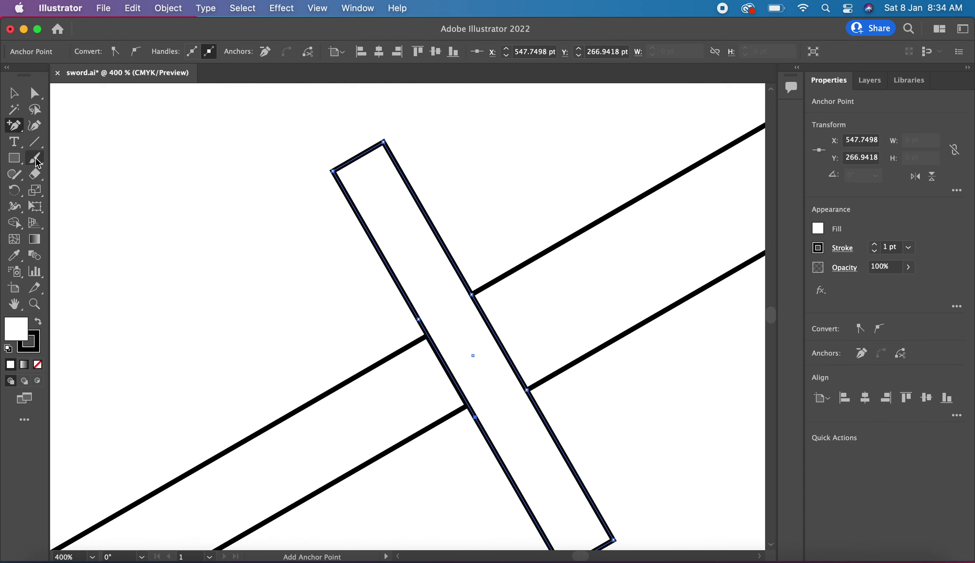
Pull the crossguard's top-left and top-right corners outward to flare its upper end.
{"action": "left_click", "coordinate": [34, 94]}
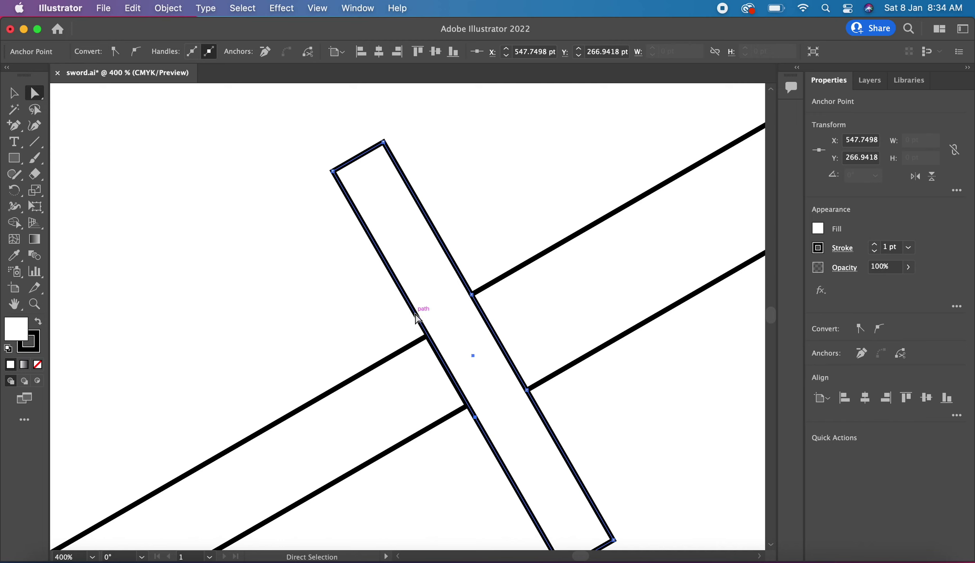
{"action": "left_click", "coordinate": [333, 172]}
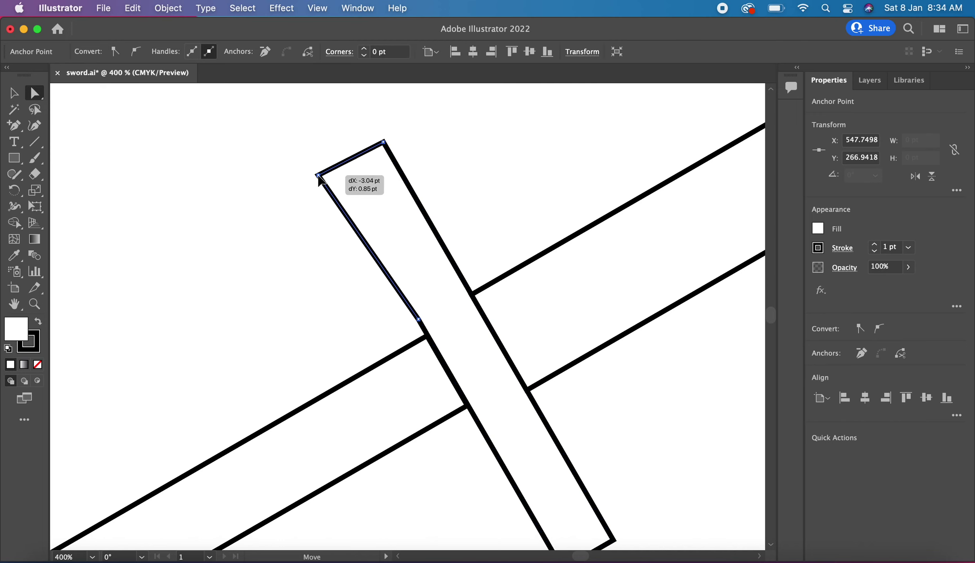
{"action": "left_click_drag", "start_coordinate": [333, 172], "coordinate": [317, 177]}
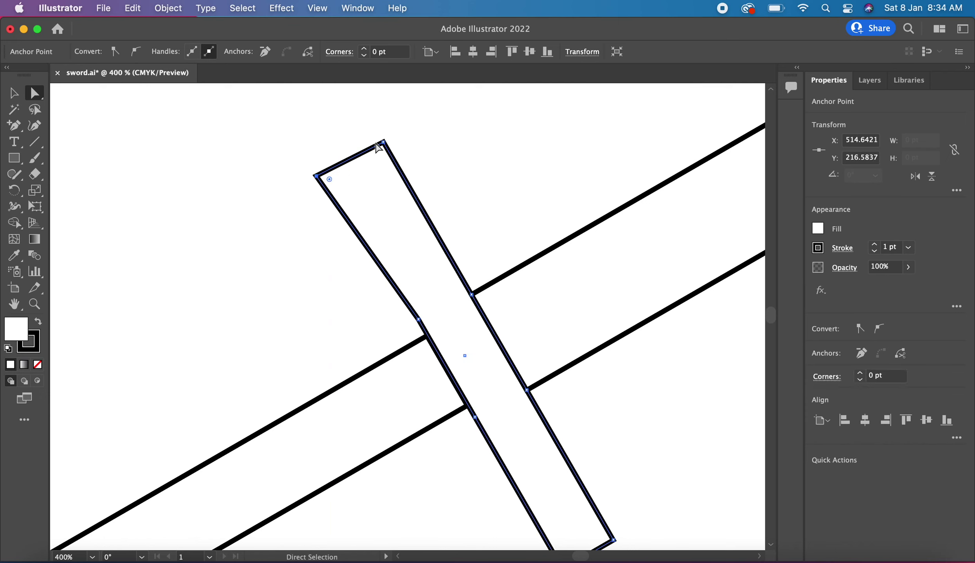
{"action": "left_click_drag", "start_coordinate": [383, 143], "coordinate": [396, 134]}
{"action": "left_click", "coordinate": [465, 158]}
Pull the crossguard's bottom-left and bottom-right corners outward to flare its lower end.
{"action": "scroll", "coordinate": [466, 156], "scroll_direction": "down", "scroll_amount": 5}
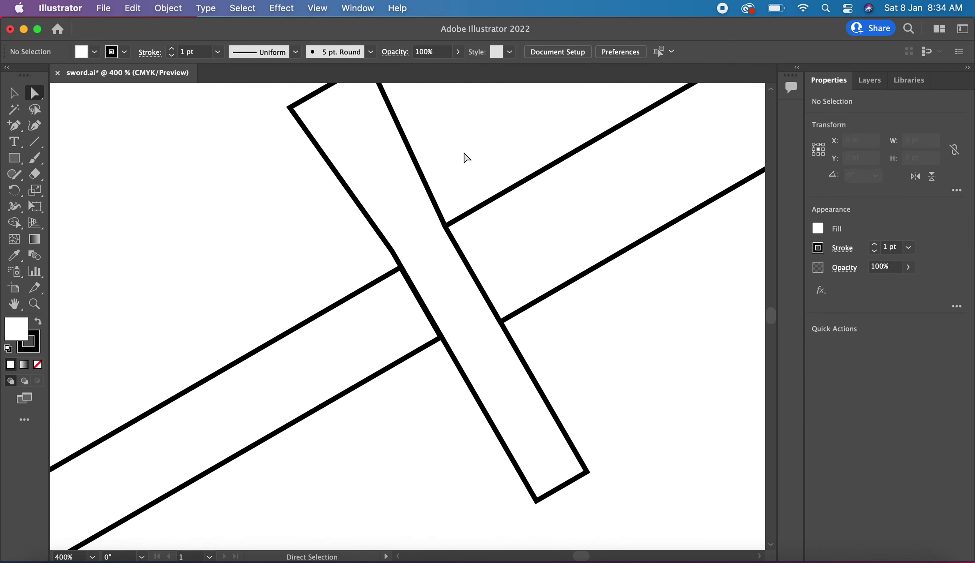
{"action": "left_click_drag", "start_coordinate": [535, 502], "coordinate": [529, 506]}
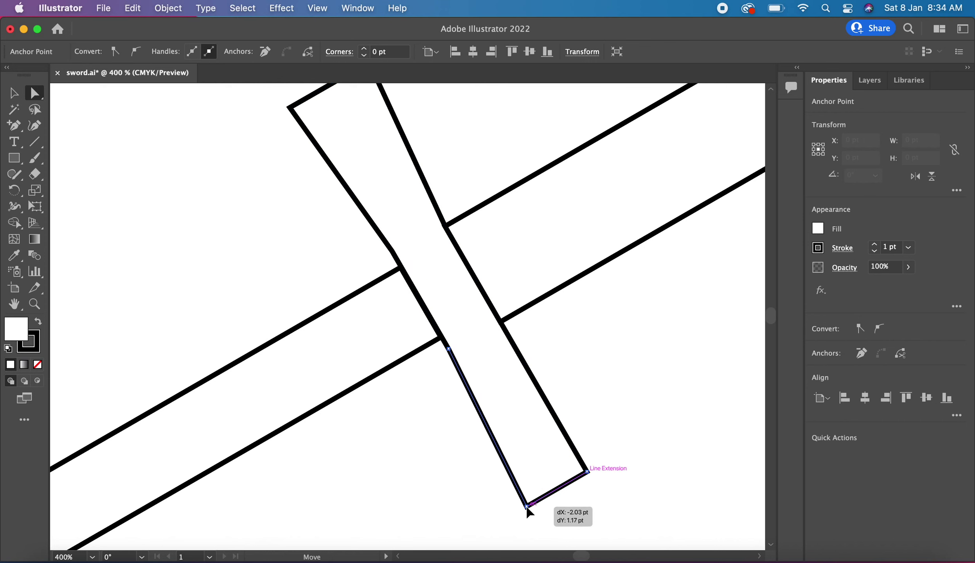
{"action": "left_click_drag", "start_coordinate": [529, 507], "coordinate": [525, 507]}
{"action": "left_click_drag", "start_coordinate": [587, 472], "coordinate": [595, 470]}
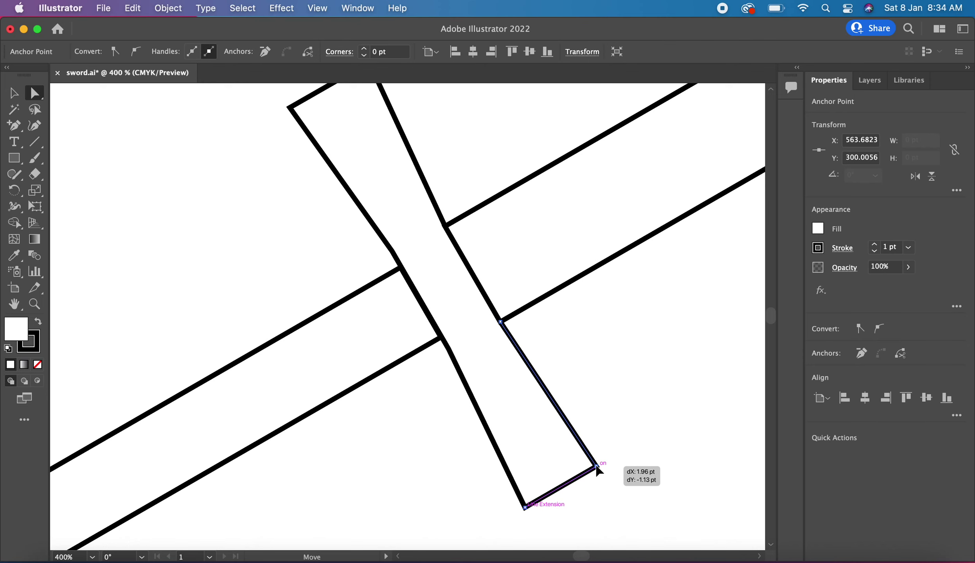
{"action": "left_click_drag", "start_coordinate": [594, 467], "coordinate": [597, 465]}
{"action": "left_click", "coordinate": [620, 446]}
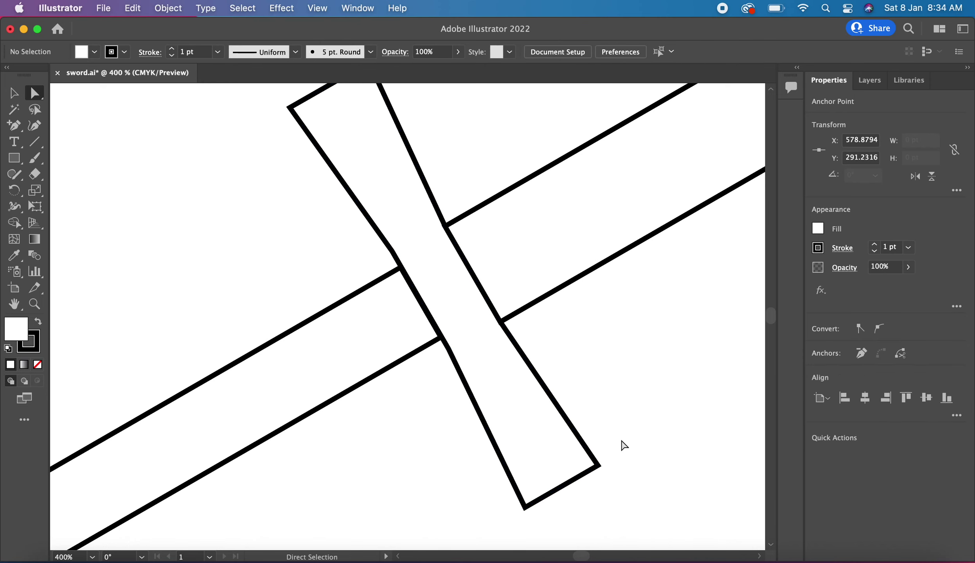
{"action": "scroll", "coordinate": [624, 445], "scroll_direction": "up", "scroll_amount": 3}
{"action": "scroll", "coordinate": [624, 445], "scroll_direction": "right", "scroll_amount": 4}
{"action": "scroll", "coordinate": [624, 445], "scroll_direction": "right", "scroll_amount": 4}
{"action": "scroll", "coordinate": [623, 445], "scroll_direction": "right", "scroll_amount": 4}
{"action": "scroll", "coordinate": [624, 445], "scroll_direction": "right", "scroll_amount": 4}
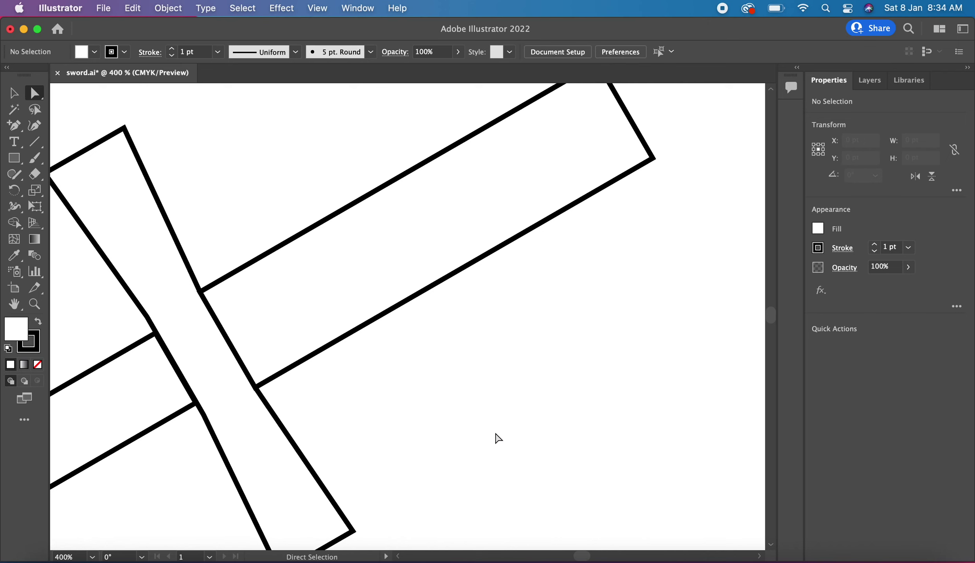
Start a Pen path at the crossguard corner with a curved segment along the grip.
{"action": "left_click", "coordinate": [15, 125]}
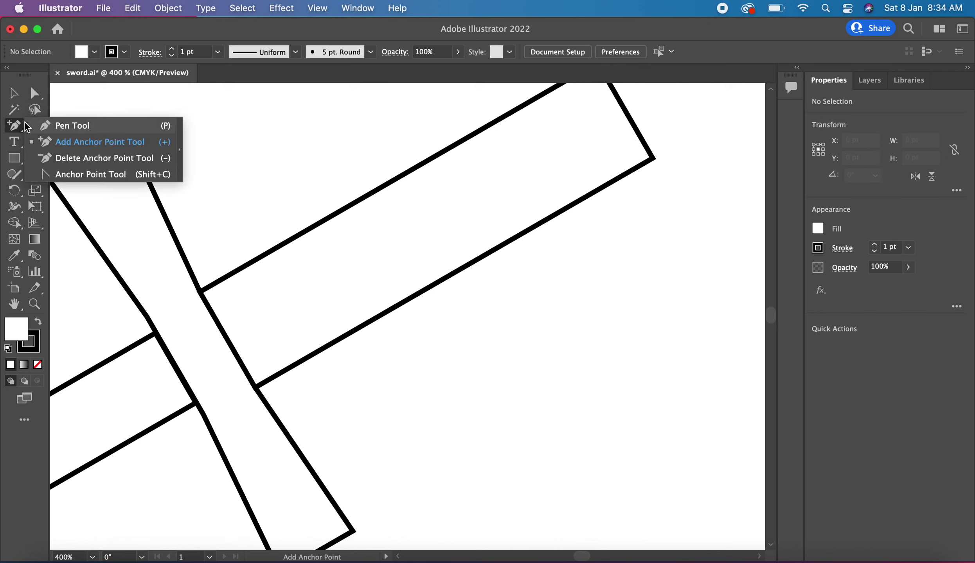
{"action": "left_click", "coordinate": [44, 127]}
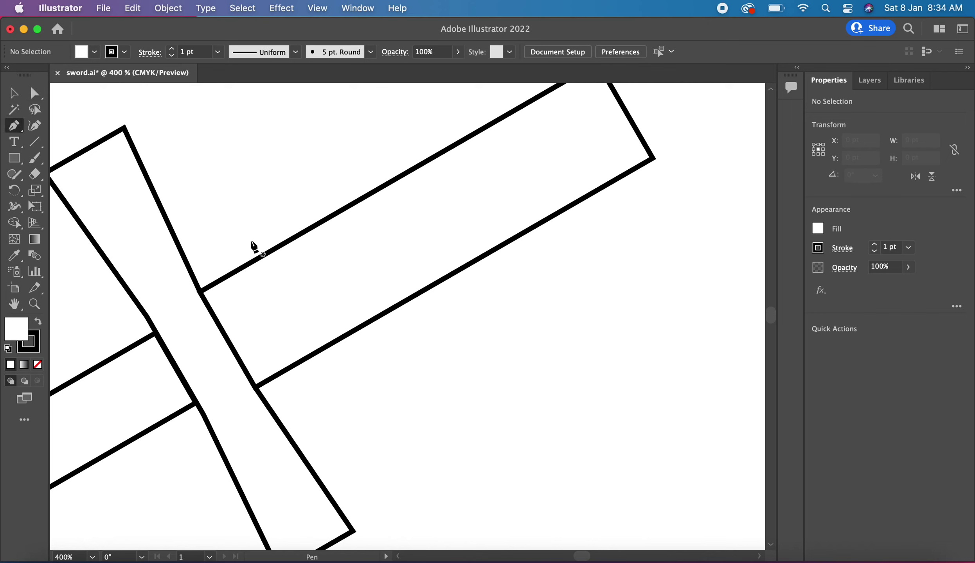
{"action": "left_click", "coordinate": [200, 292]}
{"action": "left_click_drag", "start_coordinate": [384, 216], "coordinate": [450, 179]}
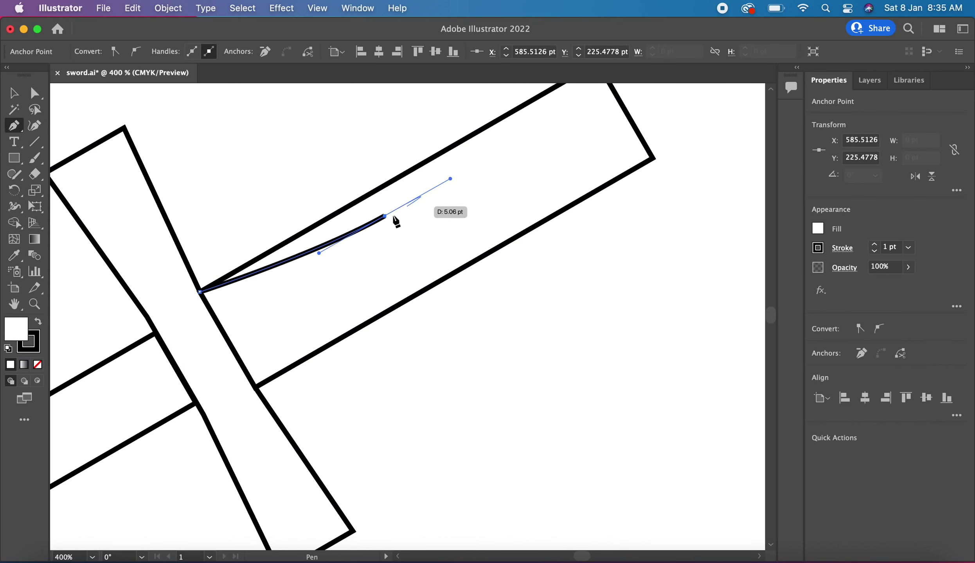
{"action": "scroll", "coordinate": [387, 219], "scroll_direction": "up", "scroll_amount": 5}
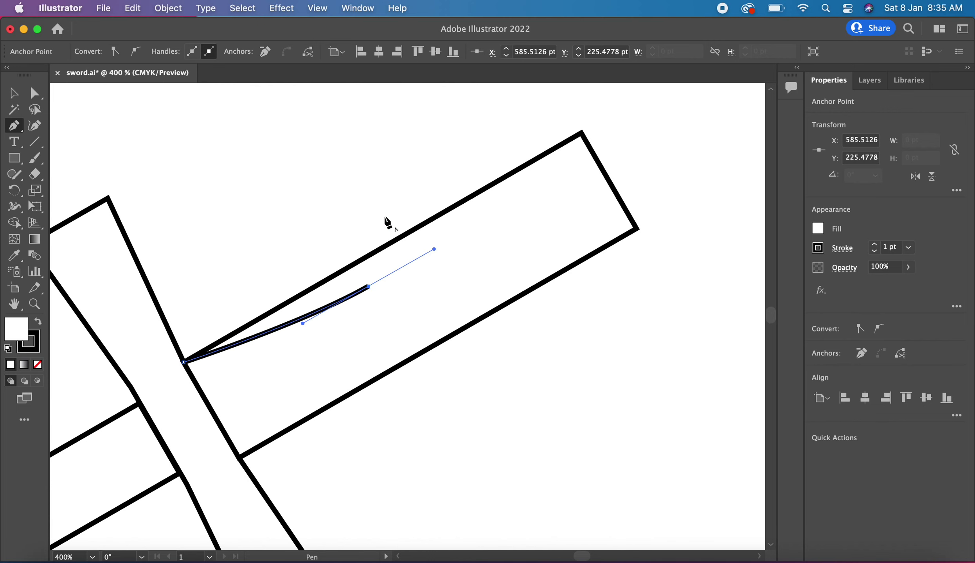
{"action": "left_click", "coordinate": [364, 299]}
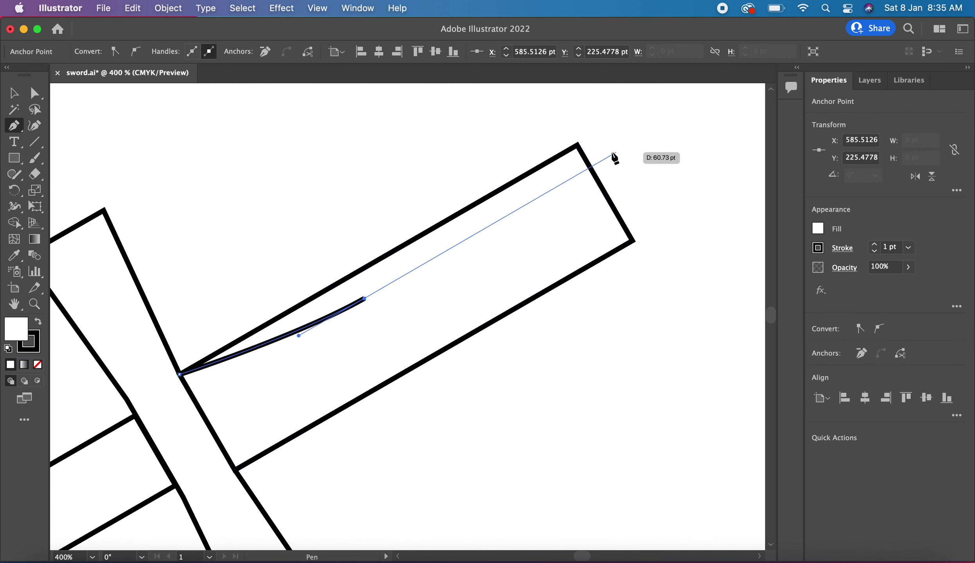
End the curve at the grip's far top corner and smooth its handles into an arc.
{"action": "mouse_move", "coordinate": [578, 144]}
{"action": "left_mouse_down"}
{"action": "mouse_move", "coordinate": [617, 108]}
{"action": "mouse_move", "coordinate": [527, 534]}
{"action": "mouse_move", "coordinate": [477, 434]}
{"action": "mouse_move", "coordinate": [518, 520]}
{"action": "left_mouse_up"}
{"action": "scroll", "coordinate": [618, 112], "scroll_direction": "up", "scroll_amount": 8}
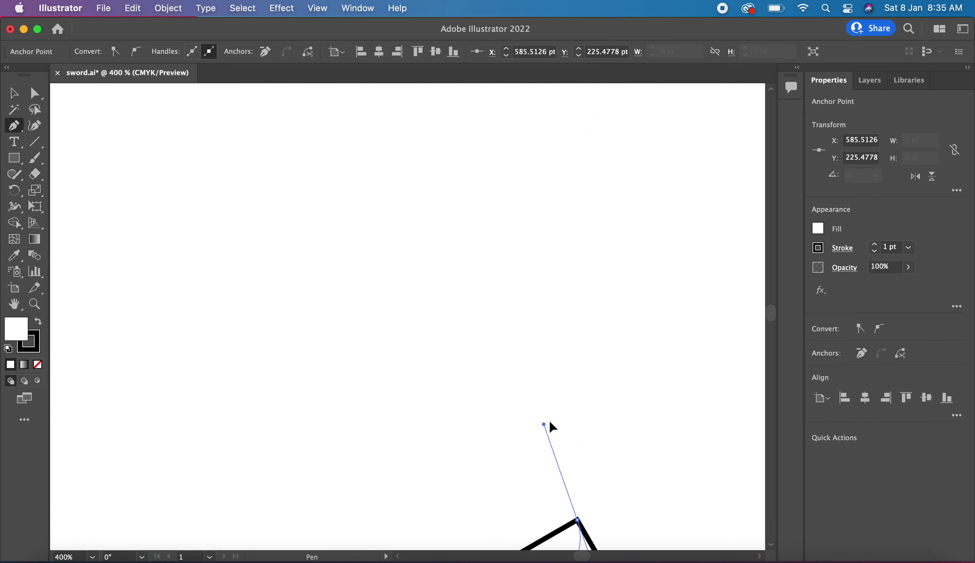
{"action": "left_click_drag", "start_coordinate": [518, 520], "coordinate": [611, 404]}
{"action": "scroll", "coordinate": [613, 410], "scroll_direction": "down", "scroll_amount": 8}
{"action": "scroll", "coordinate": [613, 410], "scroll_direction": "down", "scroll_amount": 2}
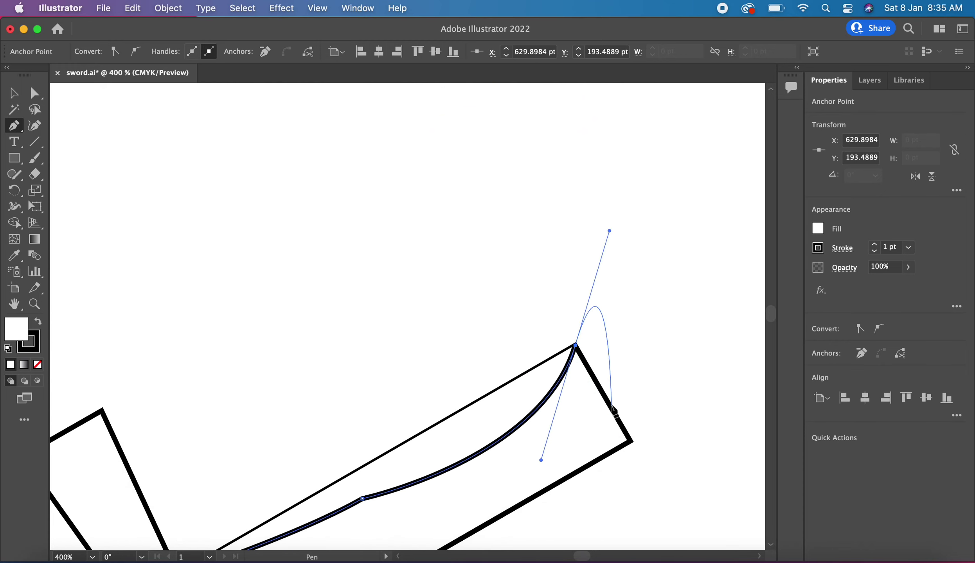
{"action": "scroll", "coordinate": [613, 410], "scroll_direction": "down", "scroll_amount": 6}
{"action": "left_click", "coordinate": [34, 92]}
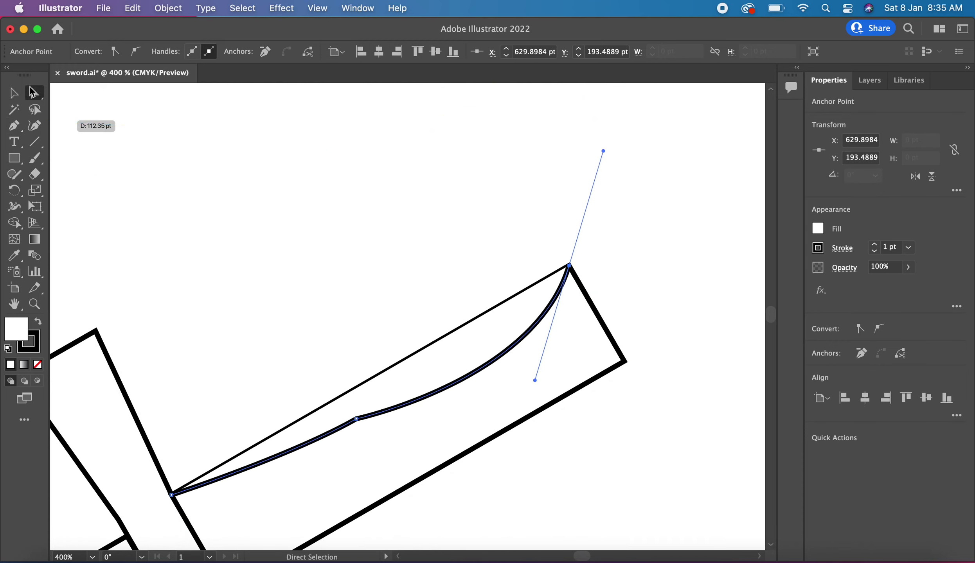
{"action": "left_click_drag", "start_coordinate": [535, 380], "coordinate": [475, 355]}
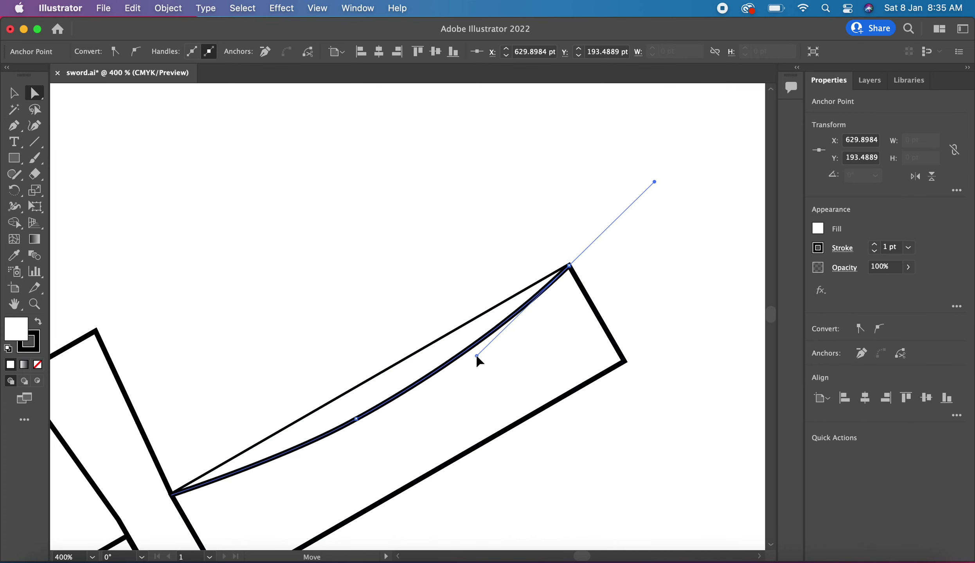
{"action": "left_click", "coordinate": [426, 281]}
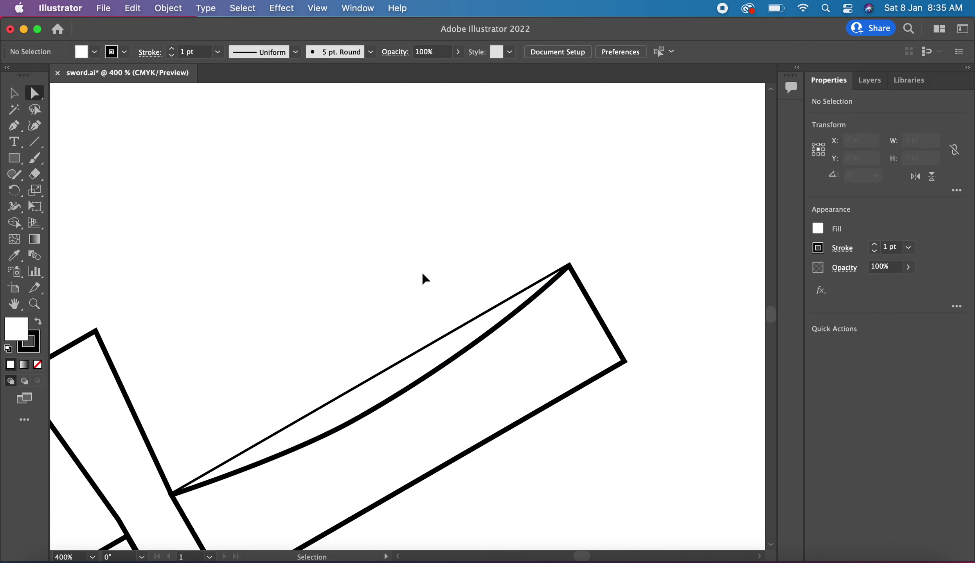
Select the curved grip line and set its stroke weight to 0.5 pt.
{"action": "key", "text": "super+0"}
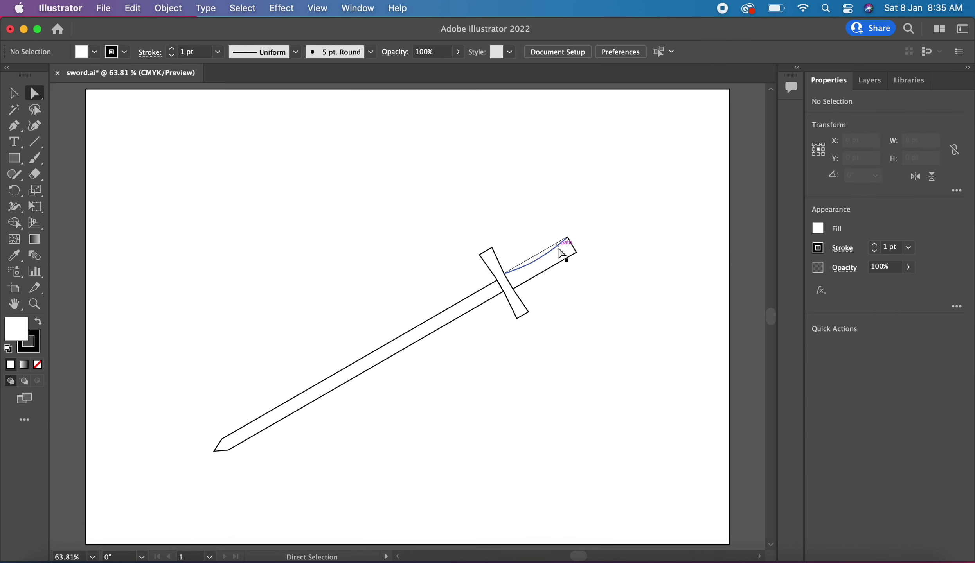
{"action": "left_click", "coordinate": [561, 253]}
{"action": "key", "text": "super+equal"}
{"action": "key", "text": "super+equal"}
{"action": "key", "text": "super+equal"}
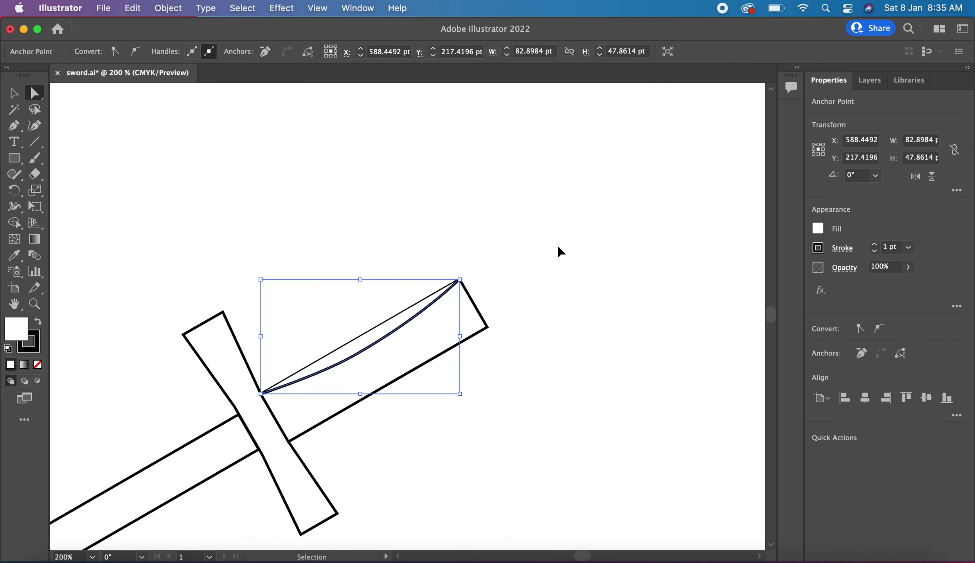
{"action": "key", "text": "super+equal"}
{"action": "key", "text": "super+equal"}
{"action": "left_click", "coordinate": [14, 94]}
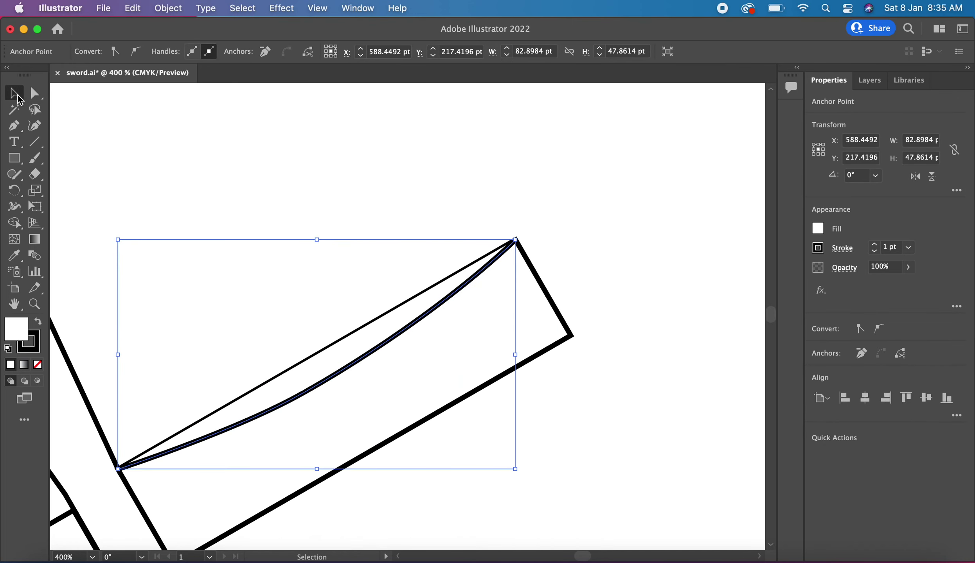
{"action": "left_click", "coordinate": [429, 186]}
{"action": "left_click", "coordinate": [419, 317]}
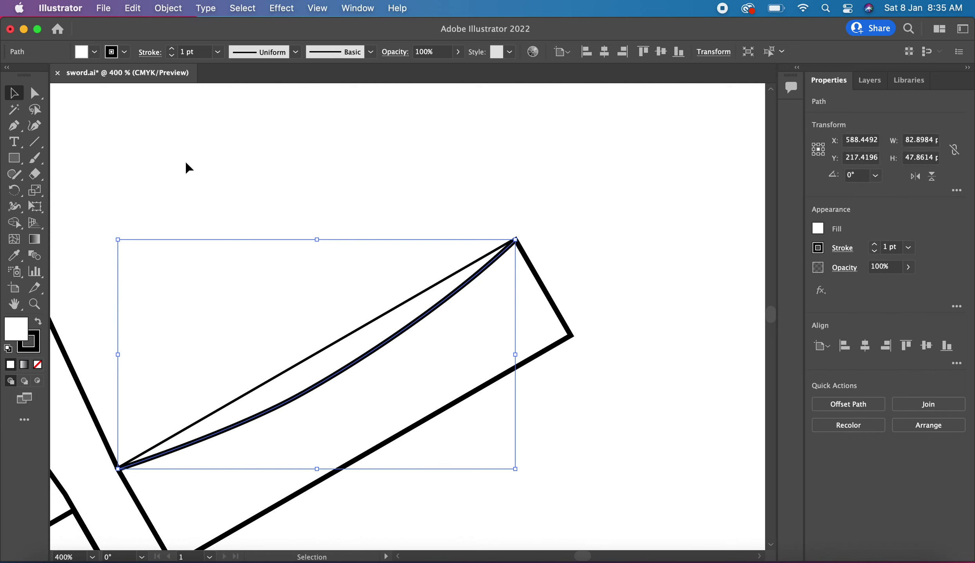
{"action": "left_click", "coordinate": [219, 52]}
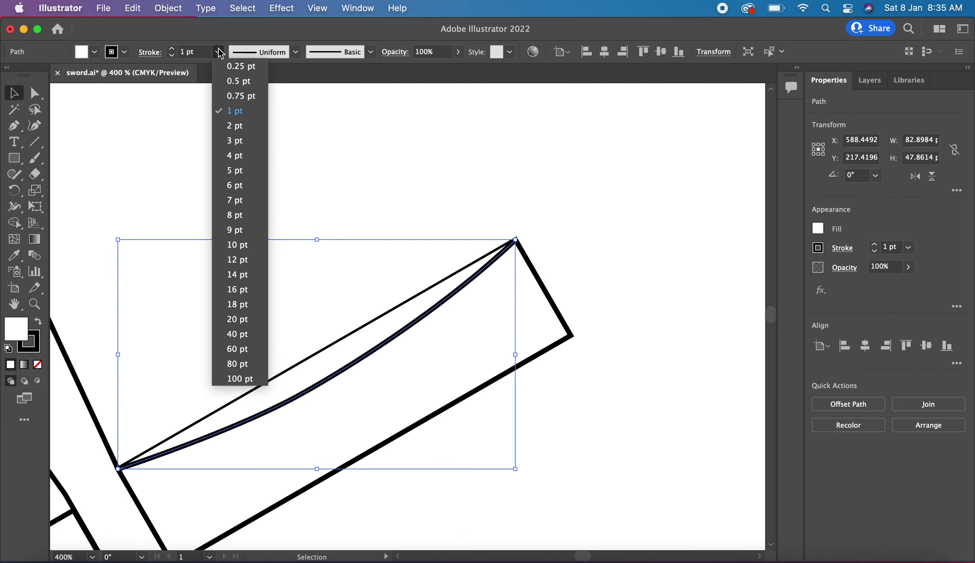
{"action": "left_click", "coordinate": [224, 80]}
Set the curve's fill to None and fit the whole artboard in view.
{"action": "left_click", "coordinate": [300, 150]}
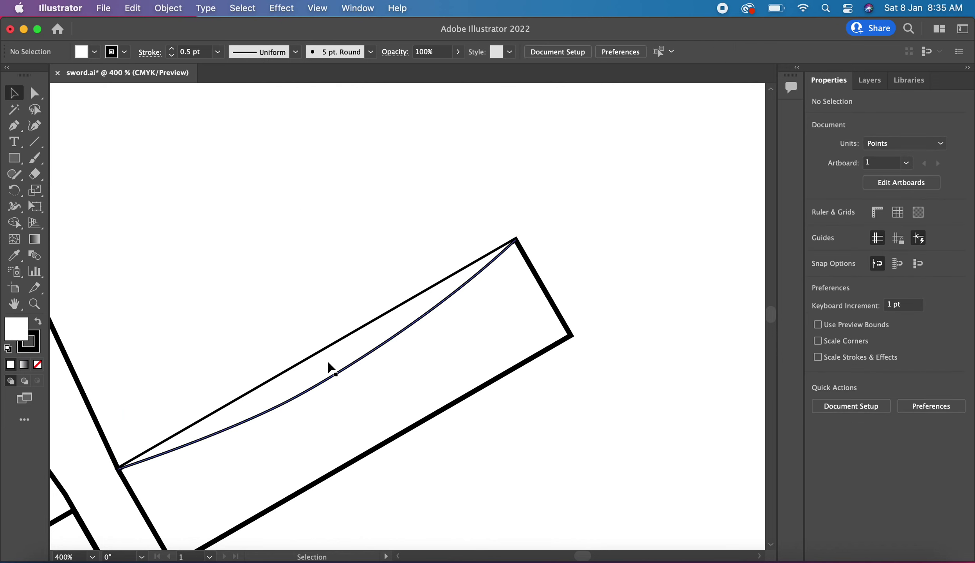
{"action": "left_click", "coordinate": [332, 379]}
{"action": "left_click", "coordinate": [38, 364]}
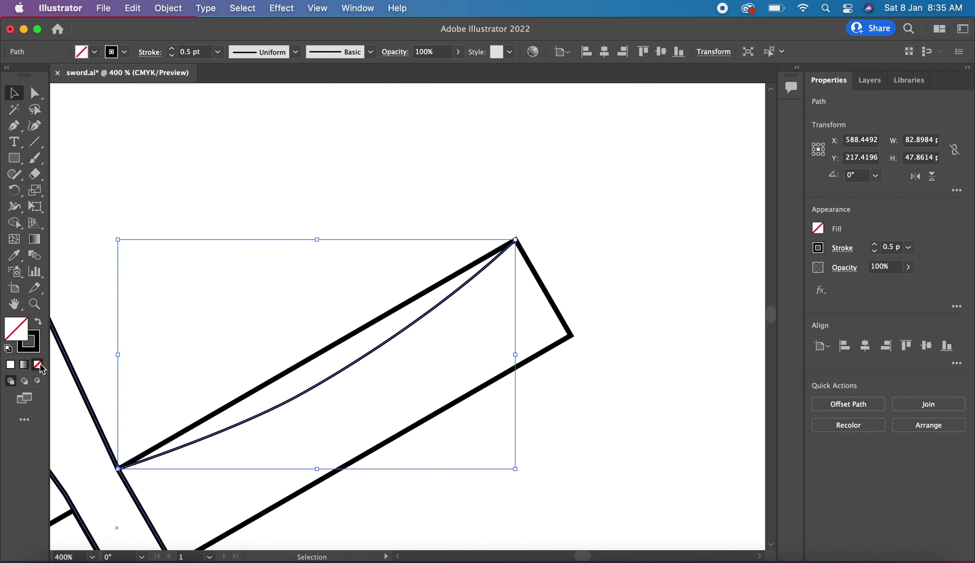
{"action": "left_click", "coordinate": [257, 205]}
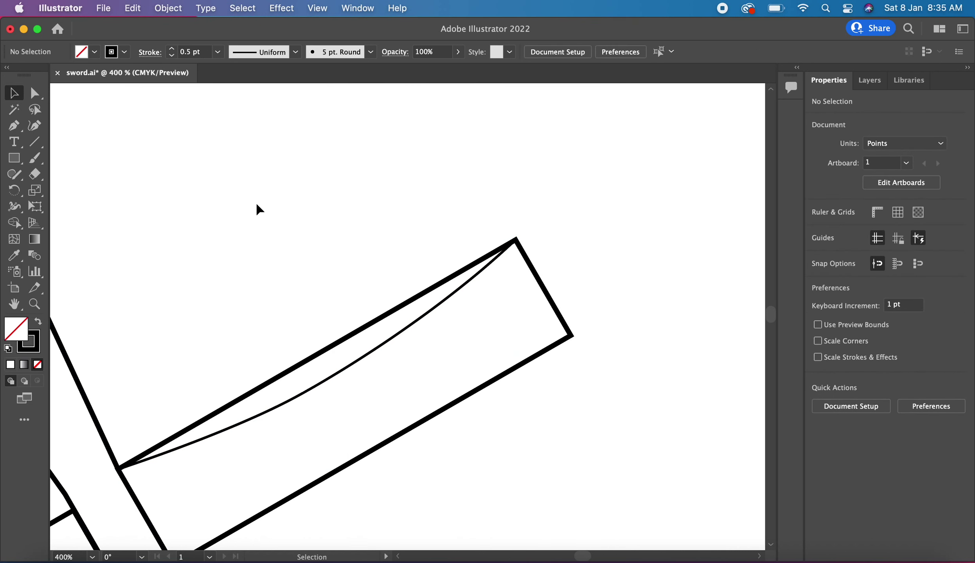
{"action": "key", "text": "super+0"}
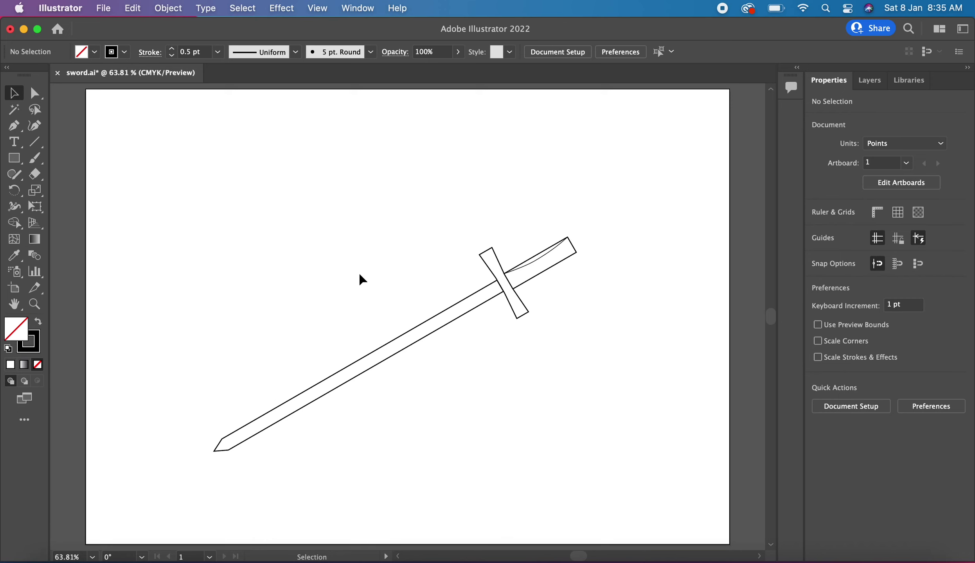
Delete the curved line inside the grip, then view the whole sword at 100%.
{"action": "left_click", "coordinate": [550, 252]}
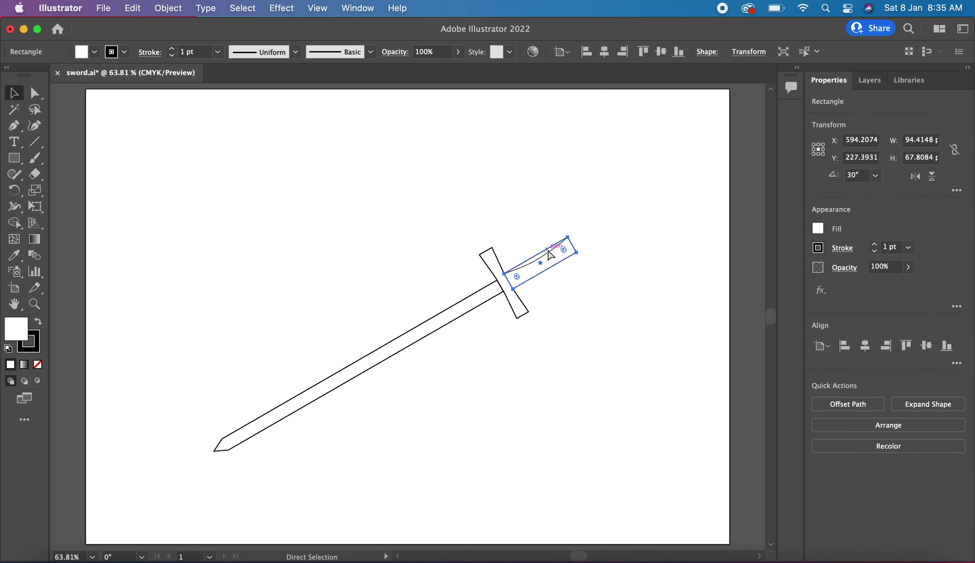
{"action": "key", "text": "super+equal"}
{"action": "key", "text": "super+equal"}
{"action": "key", "text": "super+equal"}
{"action": "key", "text": "super+equal"}
{"action": "key", "text": "super+equal"}
{"action": "key", "text": "super+equal"}
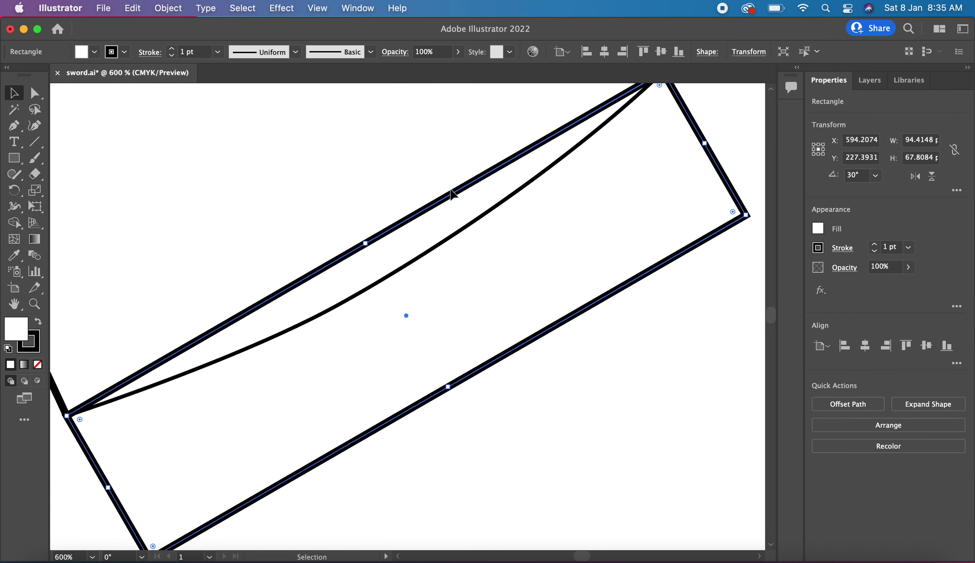
{"action": "left_click", "coordinate": [395, 132]}
{"action": "left_click", "coordinate": [480, 217]}
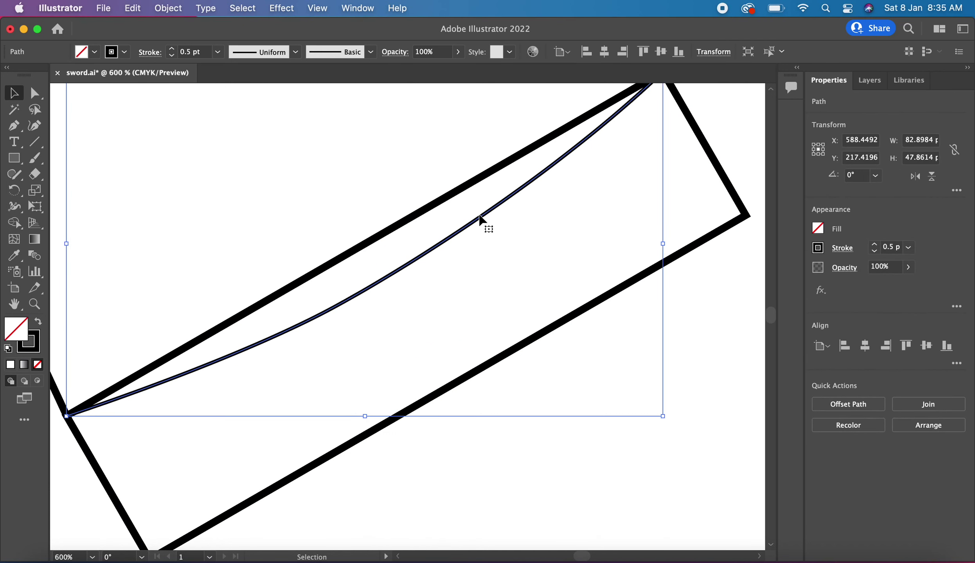
{"action": "key", "text": "Delete"}
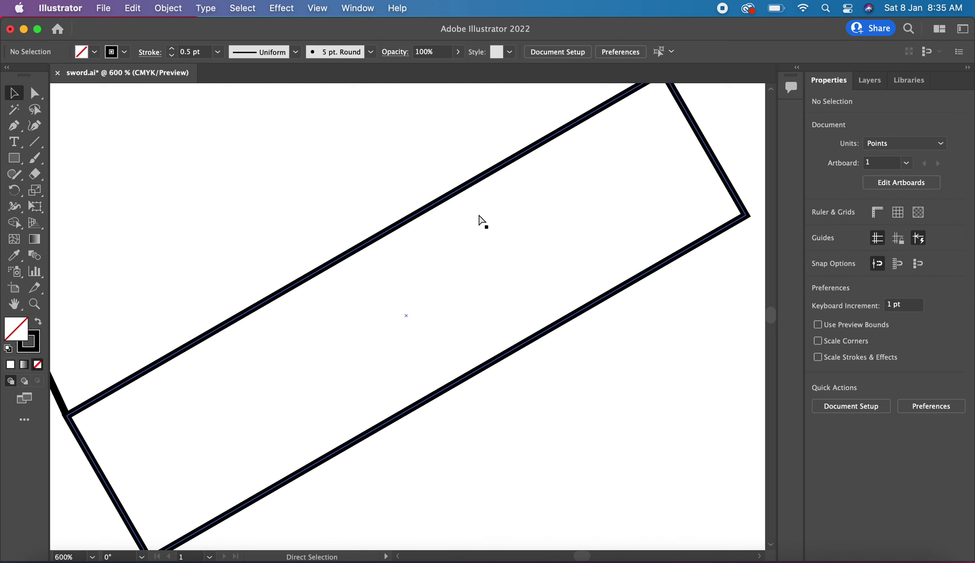
{"action": "key", "text": "super+minus"}
{"action": "key", "text": "super+minus"}
{"action": "key", "text": "super+minus"}
{"action": "key", "text": "super+minus"}
{"action": "key", "text": "super+minus"}
{"action": "key", "text": "super+minus"}
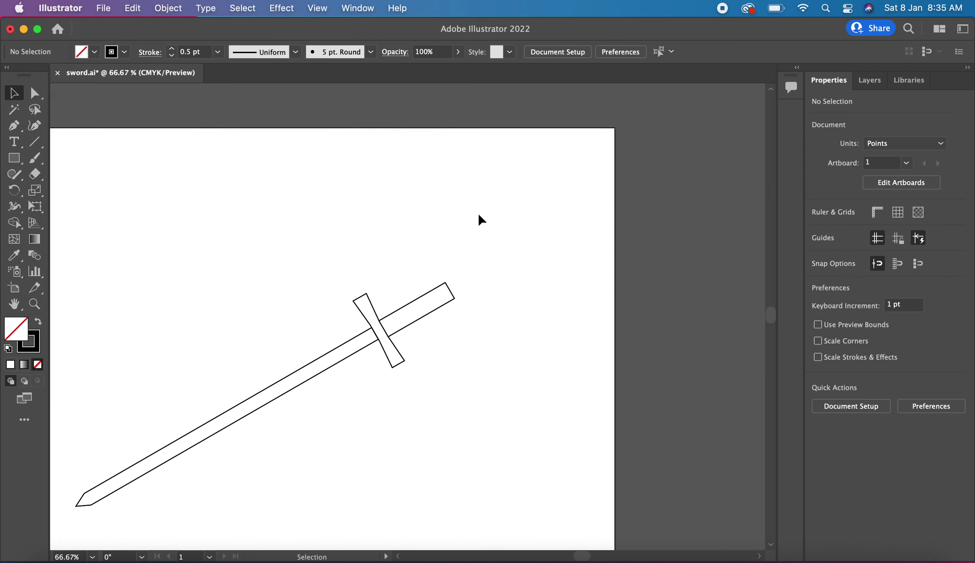
{"action": "scroll", "coordinate": [481, 220], "scroll_direction": "left", "scroll_amount": 5}
{"action": "scroll", "coordinate": [481, 220], "scroll_direction": "down", "scroll_amount": 2}
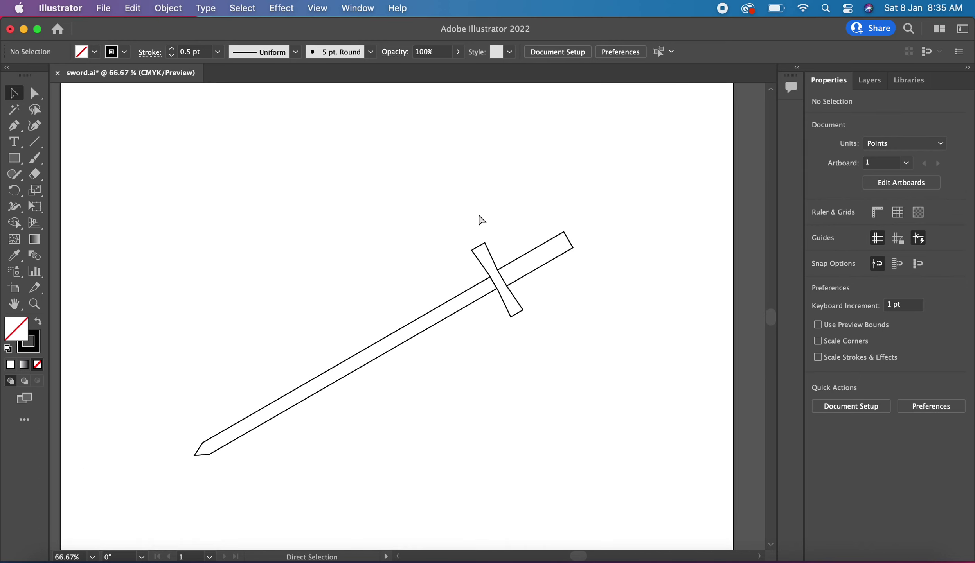
{"action": "scroll", "coordinate": [481, 220], "scroll_direction": "down", "scroll_amount": 1}
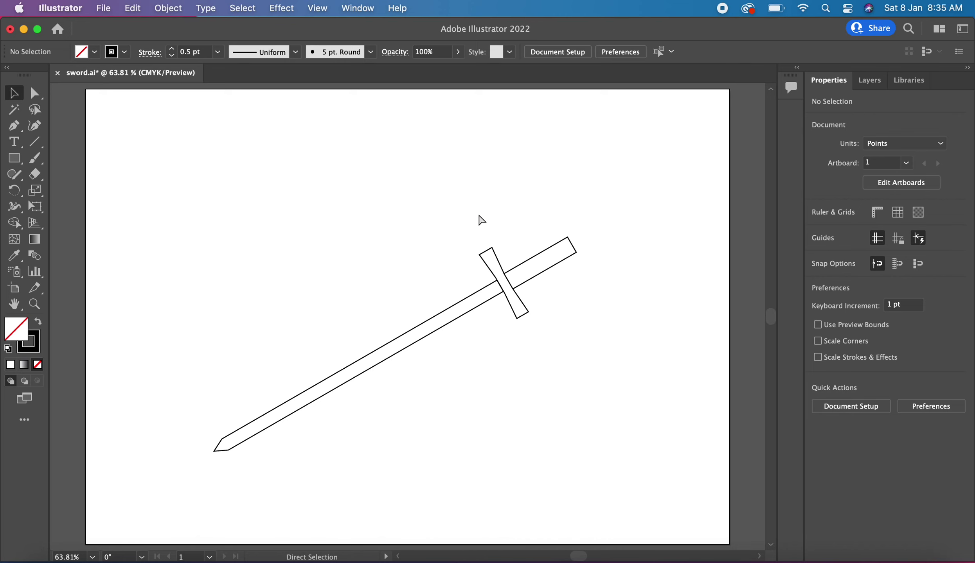
{"action": "key", "text": "super+1"}
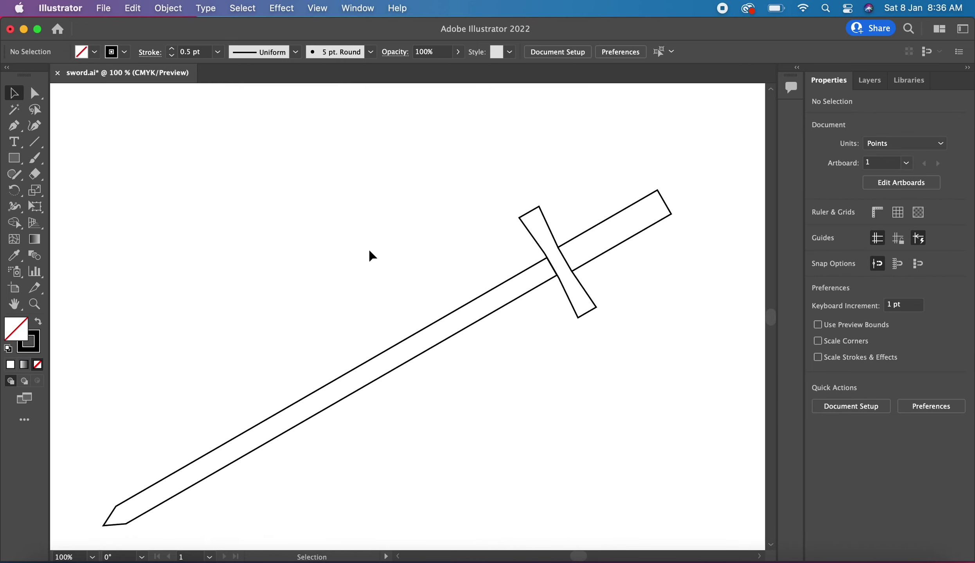
{"action": "left_click", "coordinate": [428, 328]}
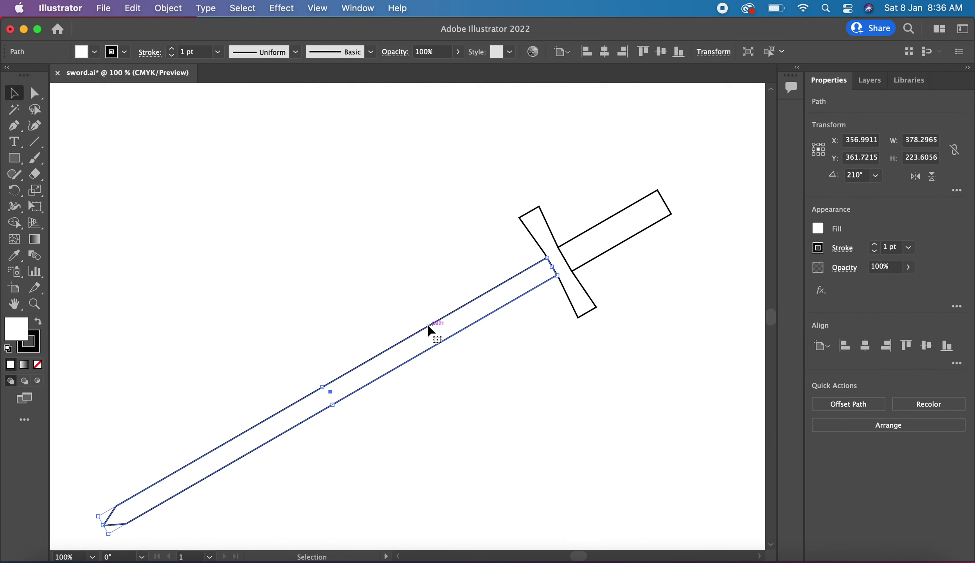
Fill the sword blade with yellow.
{"action": "left_click", "coordinate": [96, 52]}
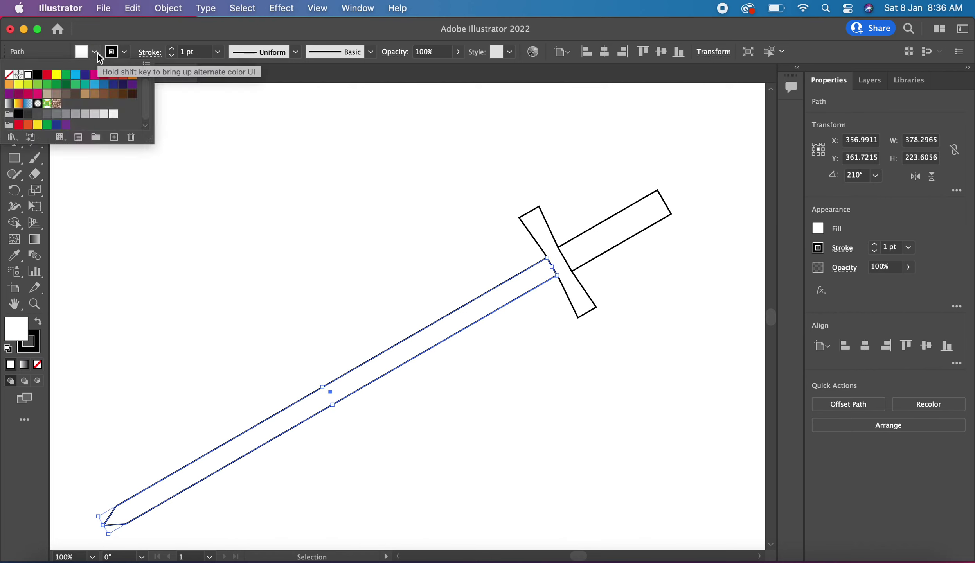
{"action": "left_click", "coordinate": [56, 76]}
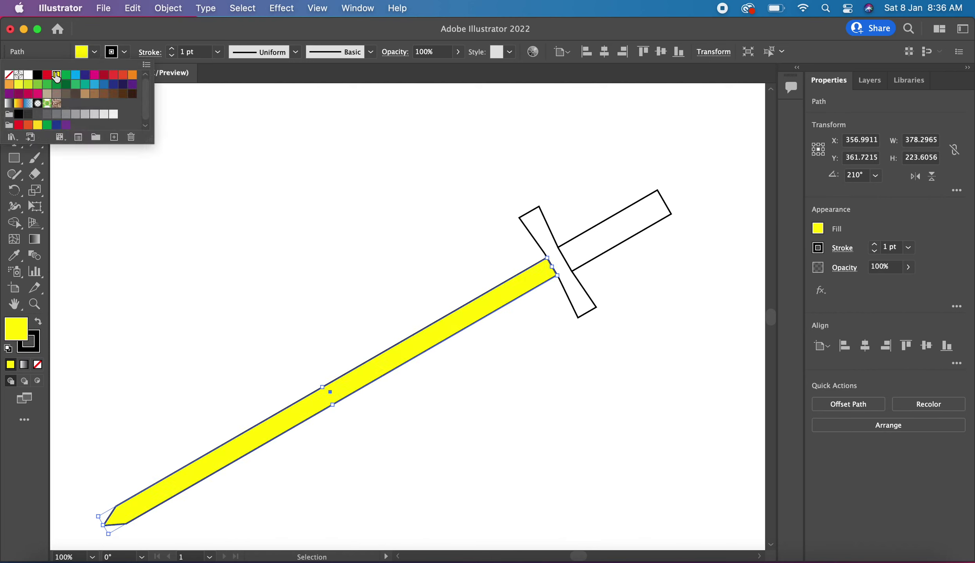
{"action": "left_click", "coordinate": [273, 212]}
{"action": "left_click", "coordinate": [272, 211]}
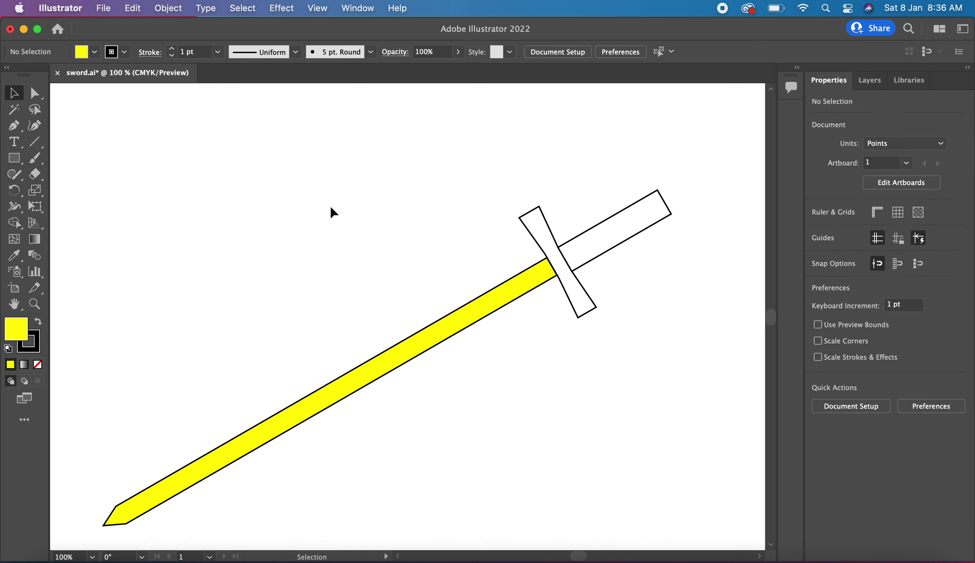
Fill the handle rectangle with solid red instead of green.
{"action": "left_click", "coordinate": [667, 223]}
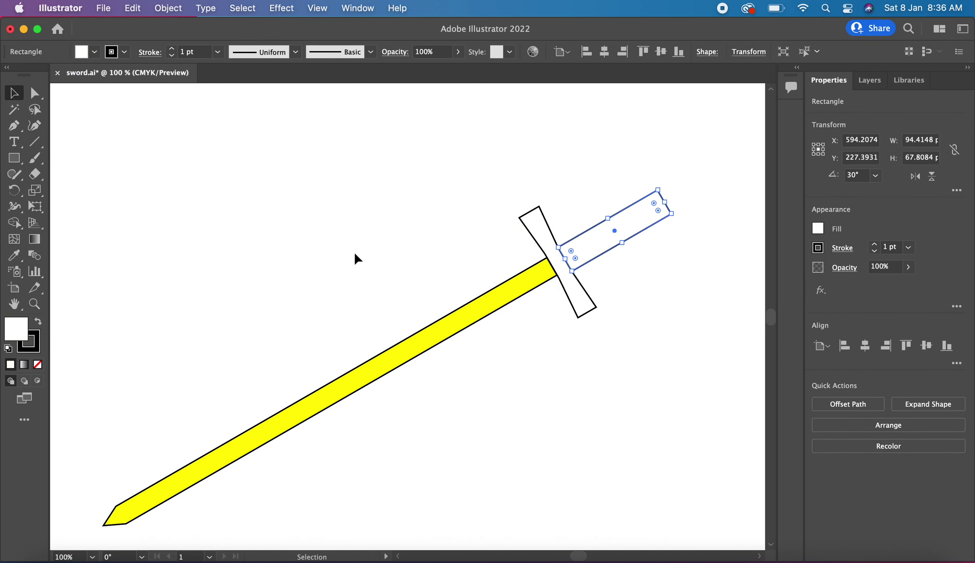
{"action": "left_click", "coordinate": [95, 52]}
{"action": "left_click", "coordinate": [38, 85]}
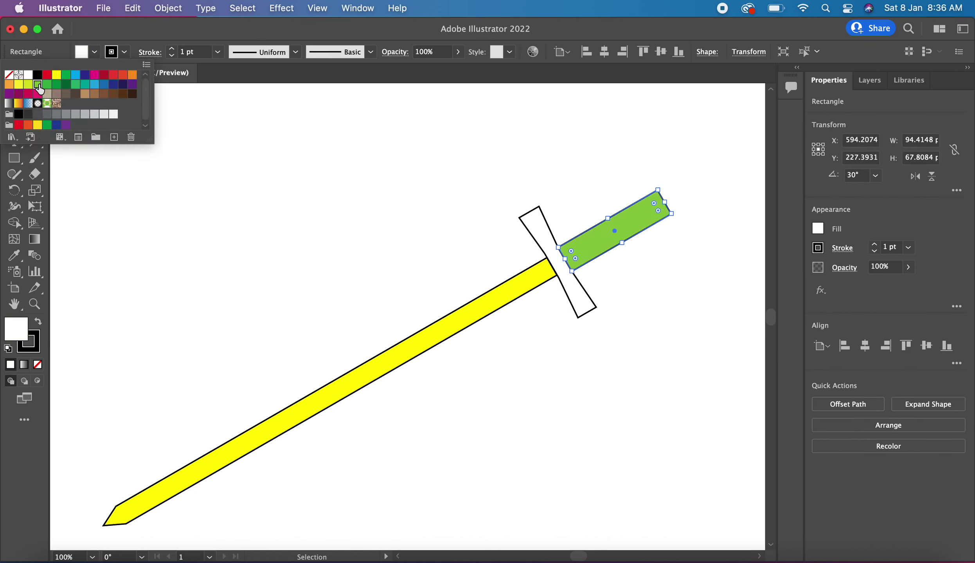
{"action": "left_click", "coordinate": [46, 75]}
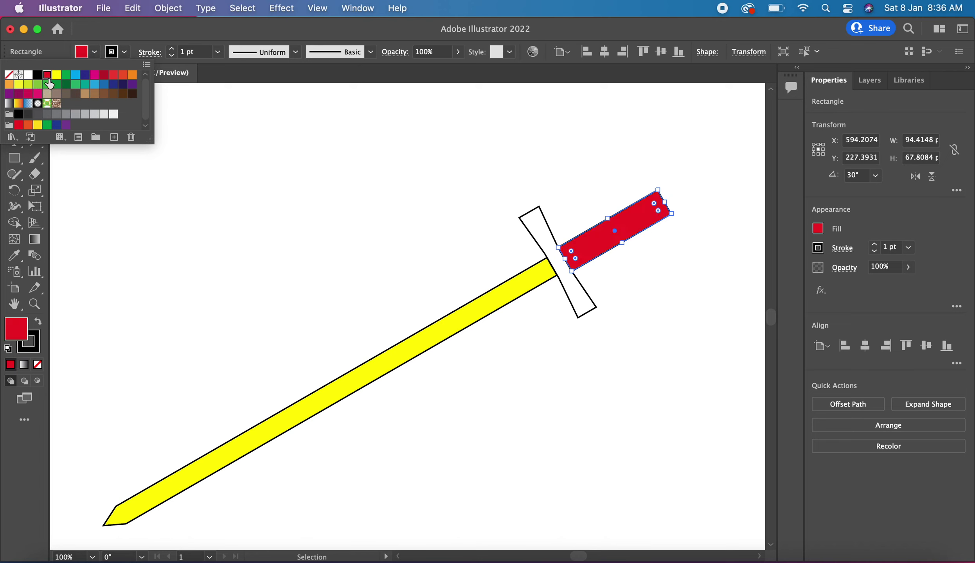
{"action": "left_click", "coordinate": [378, 228]}
{"action": "left_click", "coordinate": [355, 377]}
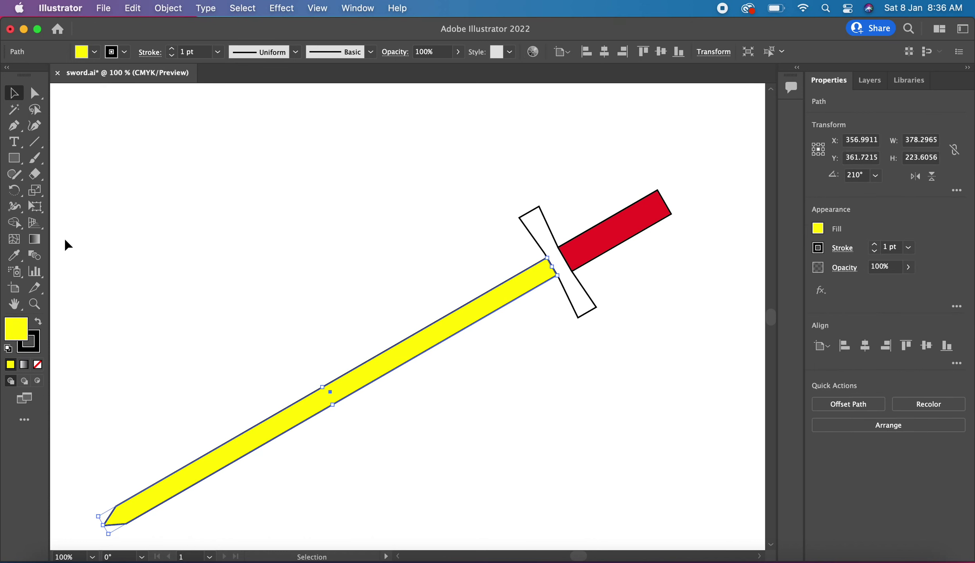
Apply a linear gradient to the blade with a yellow end stop.
{"action": "left_click", "coordinate": [38, 239]}
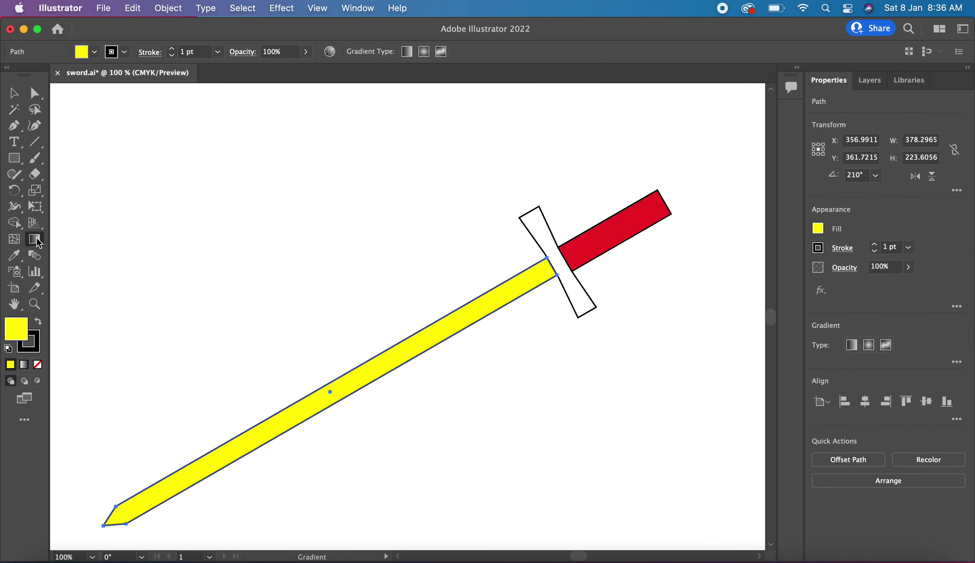
{"action": "left_click", "coordinate": [853, 351]}
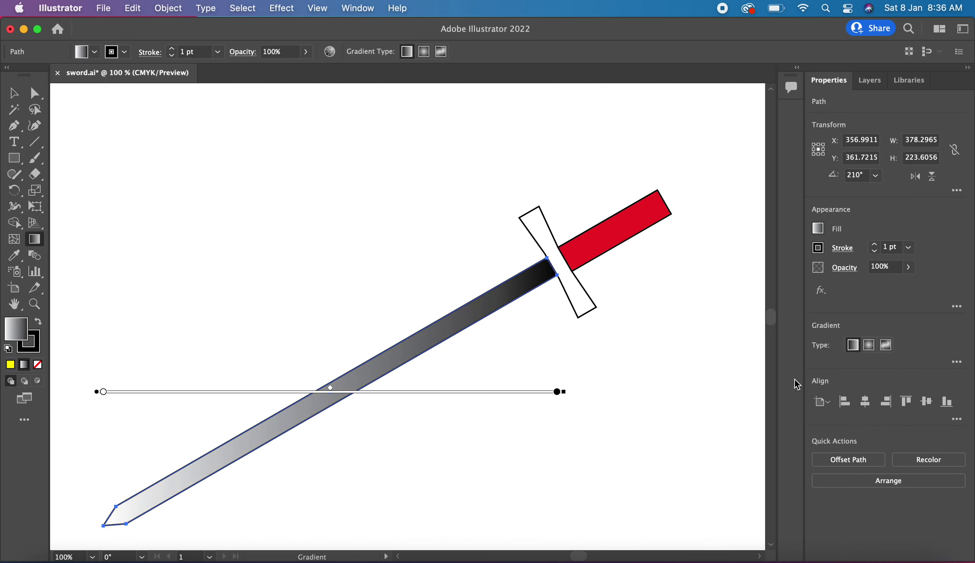
{"action": "left_click", "coordinate": [957, 363]}
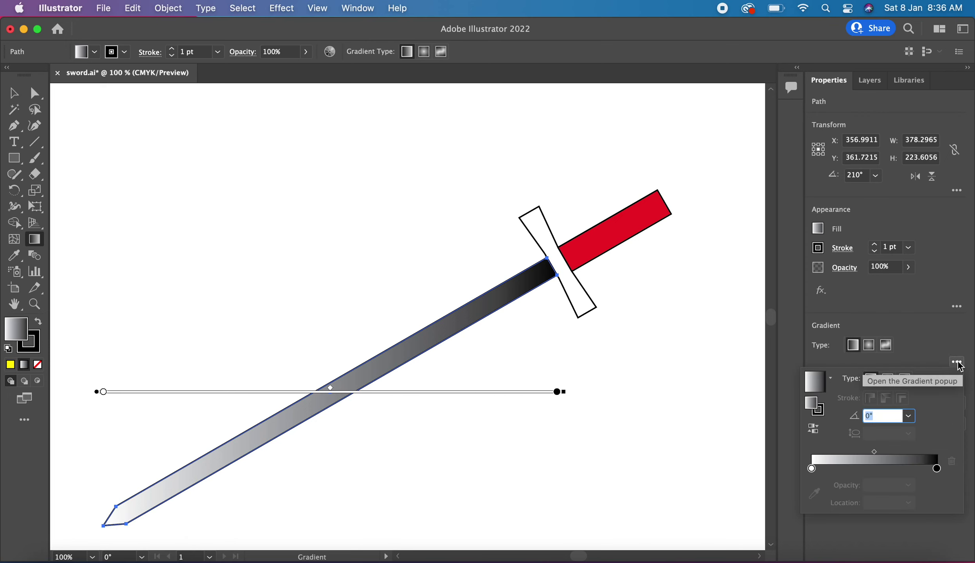
{"action": "double_click", "coordinate": [937, 469]}
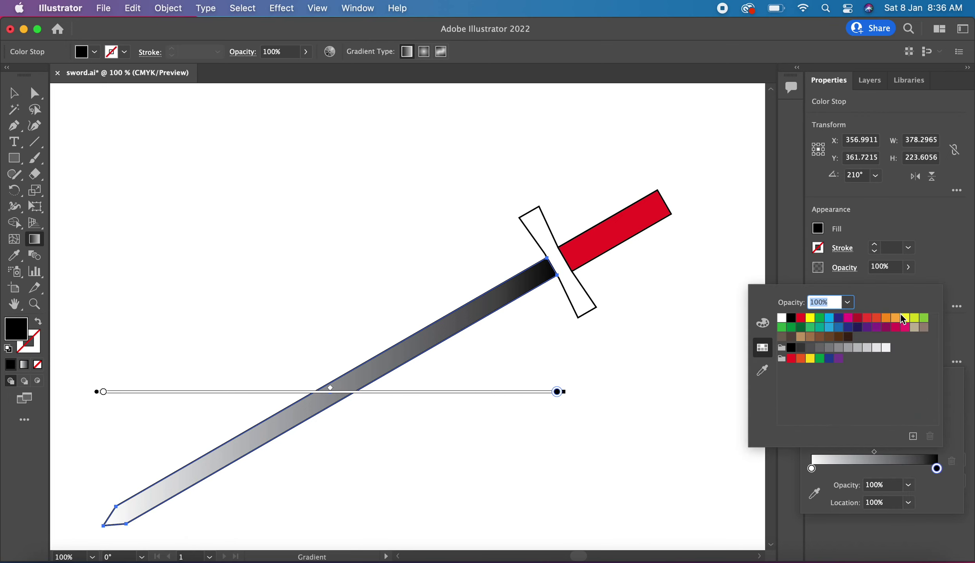
{"action": "left_click", "coordinate": [897, 318]}
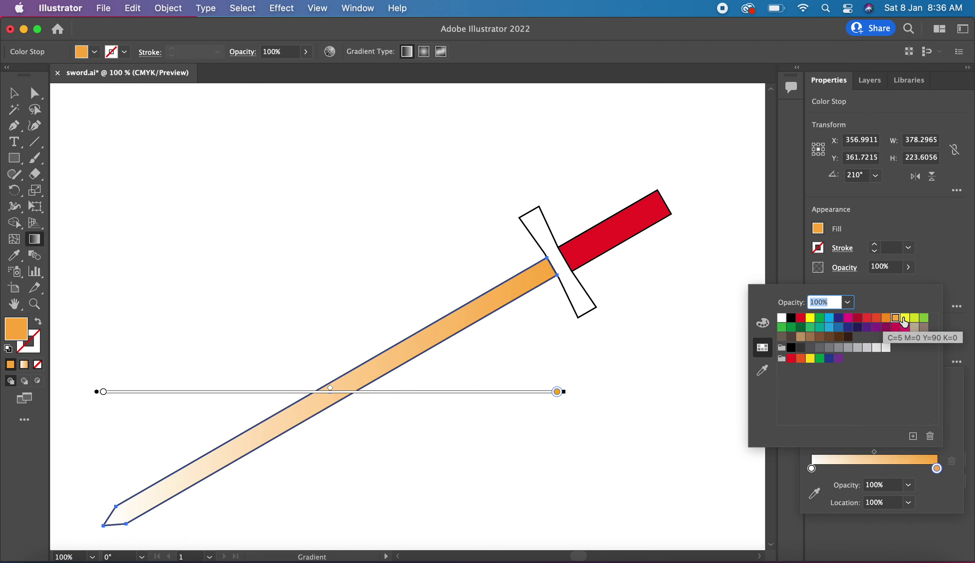
{"action": "left_click", "coordinate": [904, 319]}
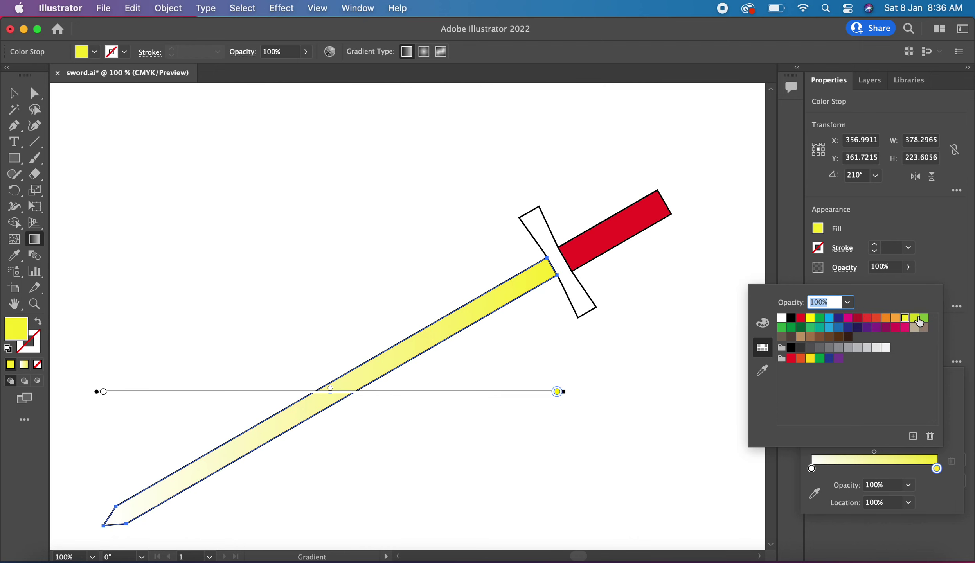
{"action": "left_click", "coordinate": [559, 396]}
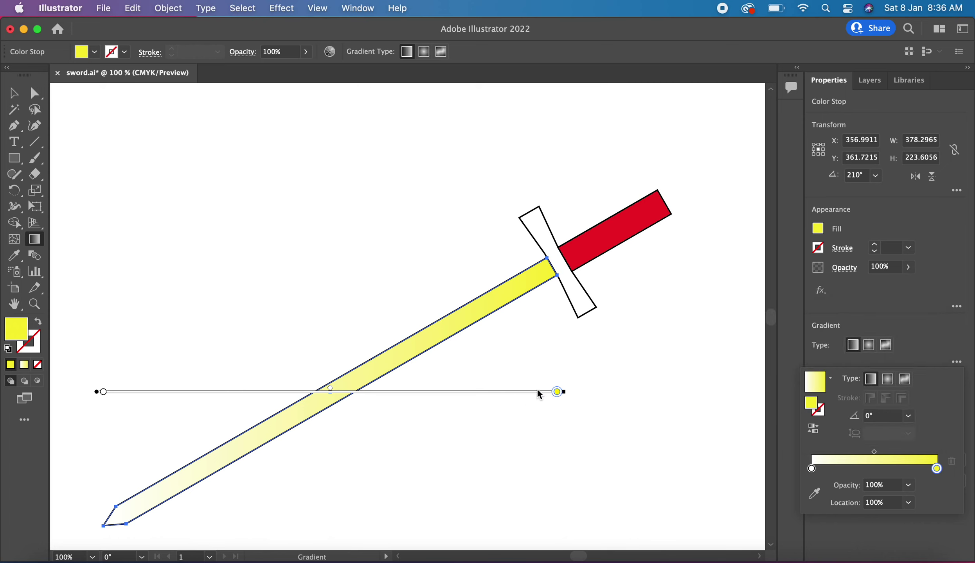
Add a second yellow gradient stop and slide it toward the blade's middle.
{"action": "left_click", "coordinate": [505, 393]}
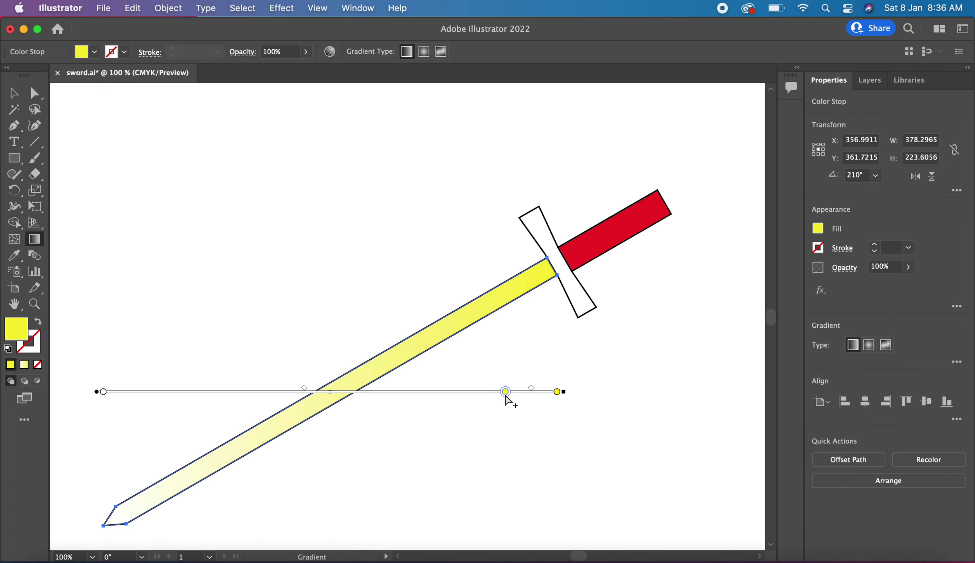
{"action": "left_click_drag", "start_coordinate": [505, 392], "coordinate": [300, 391]}
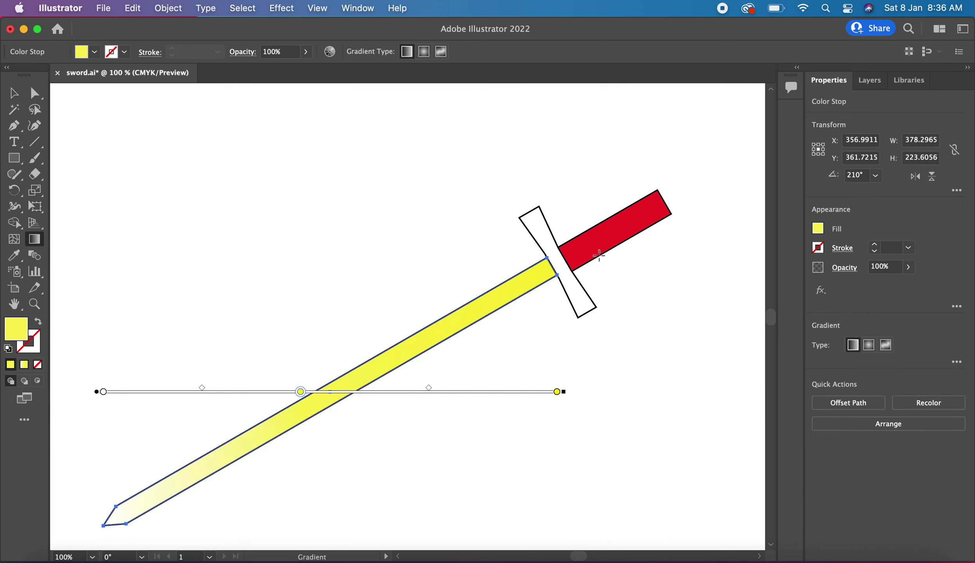
{"action": "left_click", "coordinate": [13, 93]}
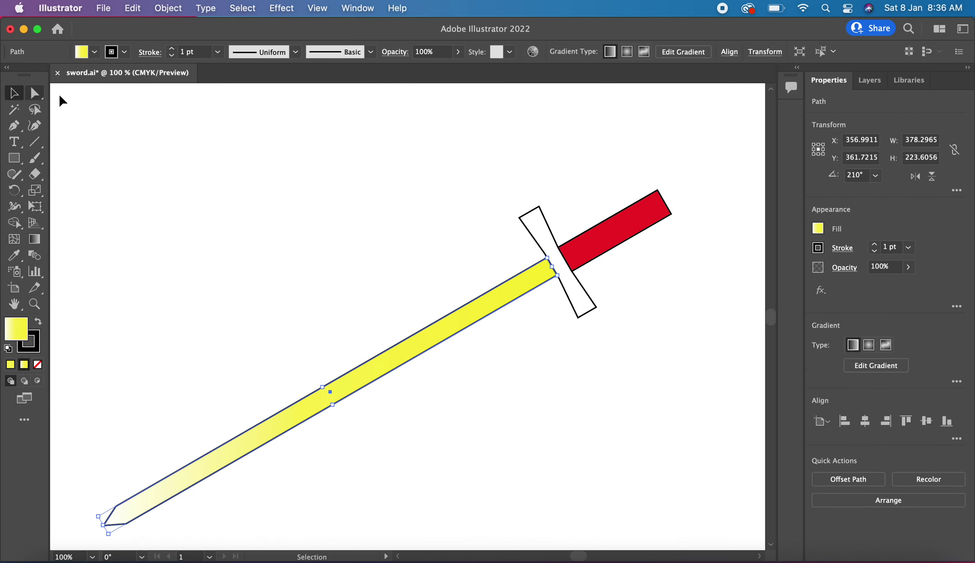
{"action": "left_click", "coordinate": [270, 123]}
{"action": "left_click", "coordinate": [584, 249]}
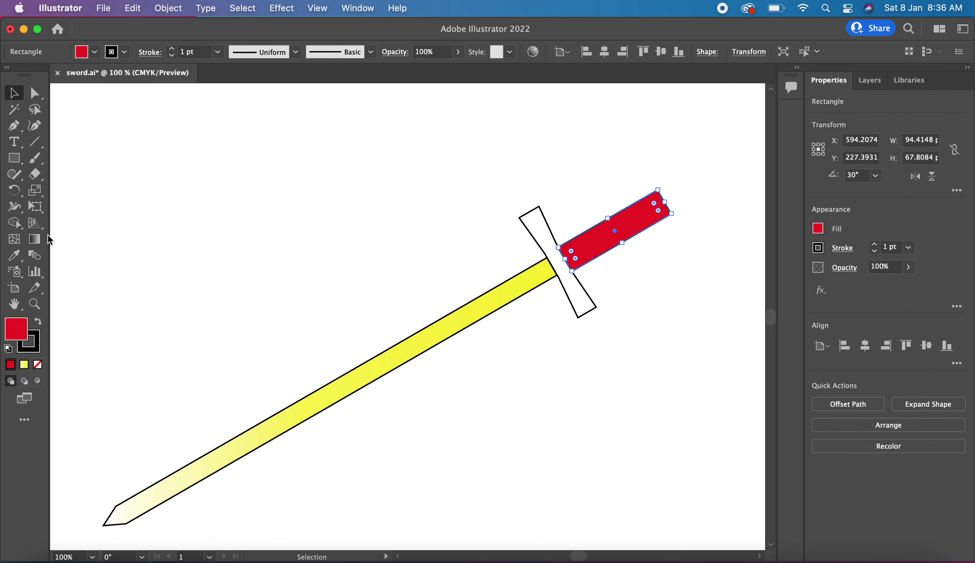
{"action": "left_click", "coordinate": [35, 239]}
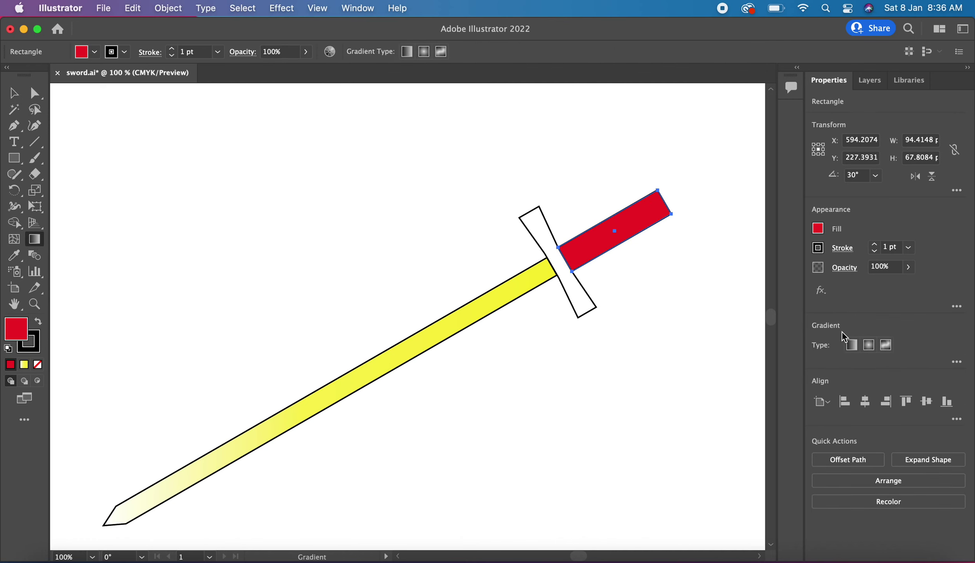
Give the handle a linear gradient with a red right stop and yellow middle stop.
{"action": "left_click", "coordinate": [851, 344]}
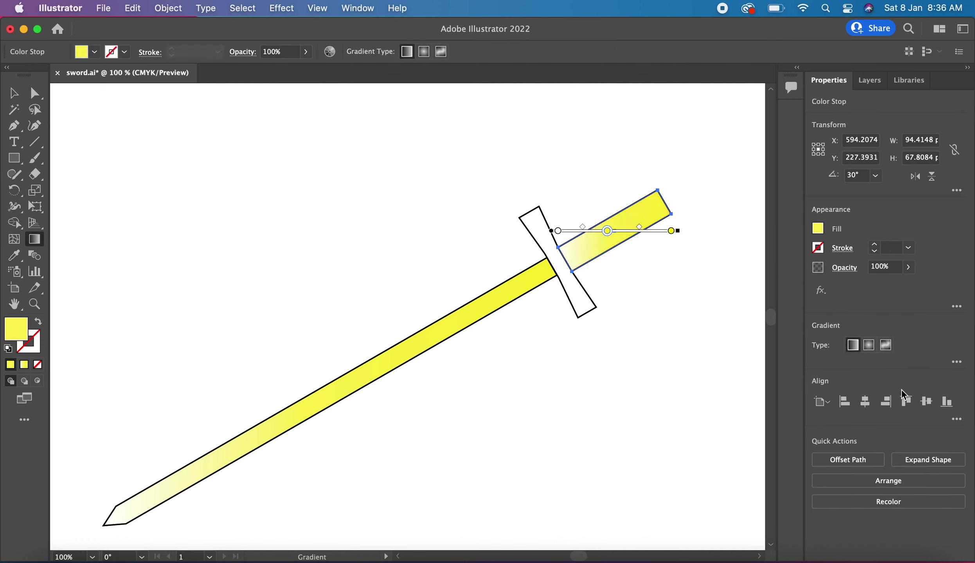
{"action": "left_click", "coordinate": [958, 362]}
{"action": "left_click", "coordinate": [938, 469]}
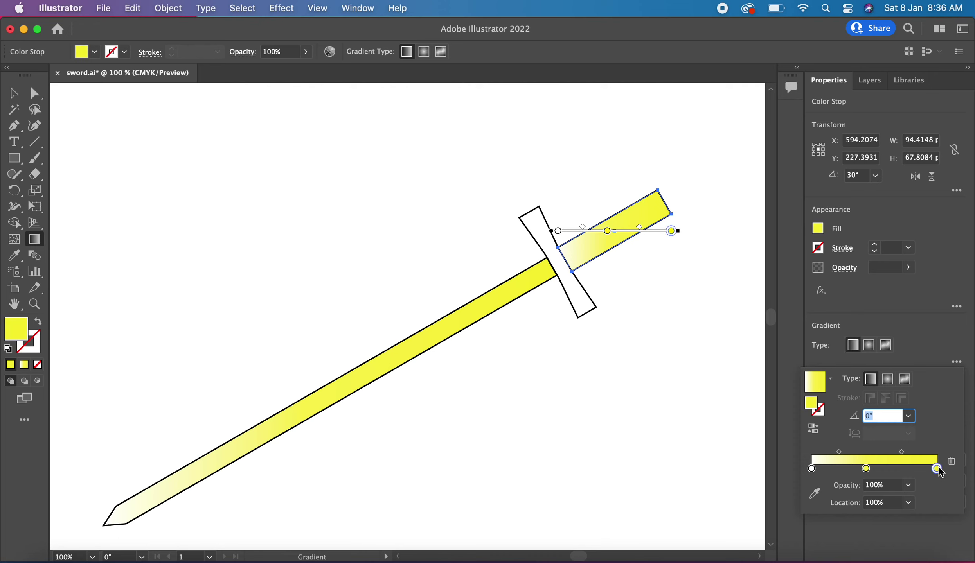
{"action": "left_click", "coordinate": [866, 469]}
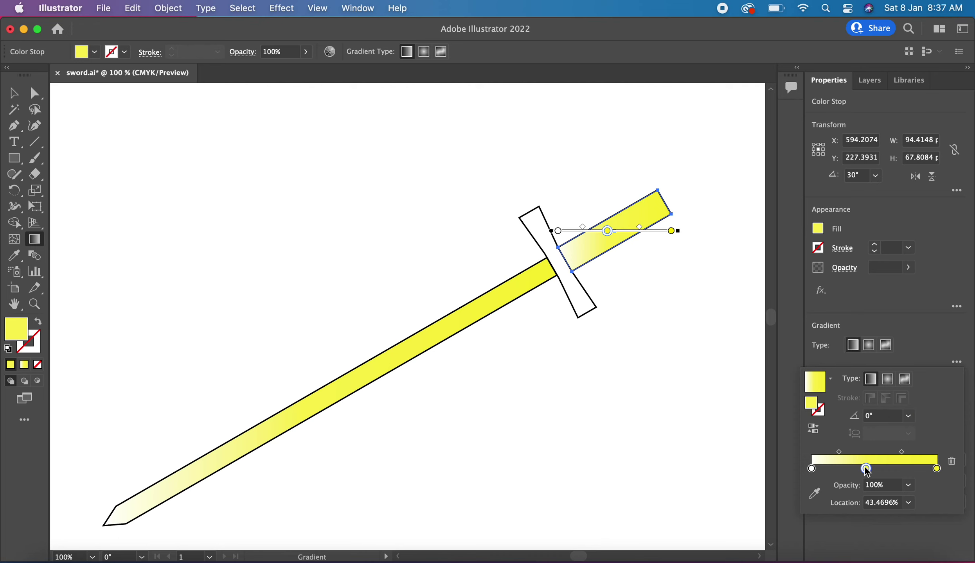
{"action": "double_click", "coordinate": [938, 469]}
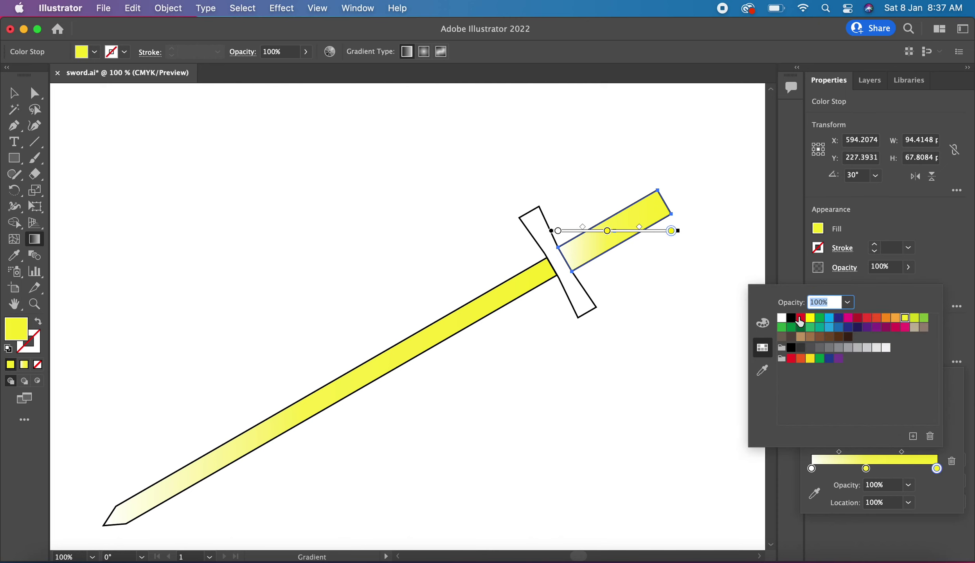
{"action": "left_click", "coordinate": [800, 319]}
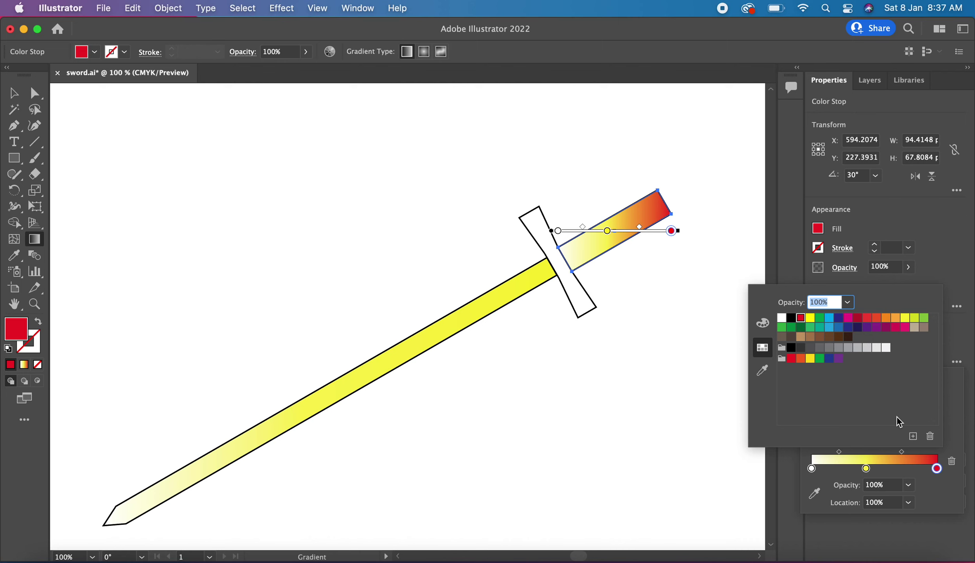
{"action": "double_click", "coordinate": [866, 469]}
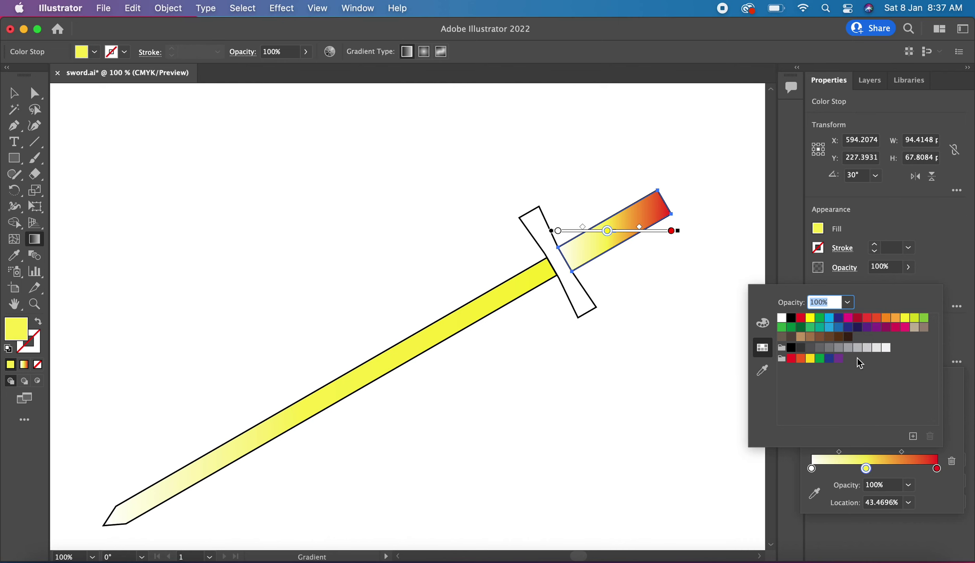
{"action": "left_click", "coordinate": [819, 319]}
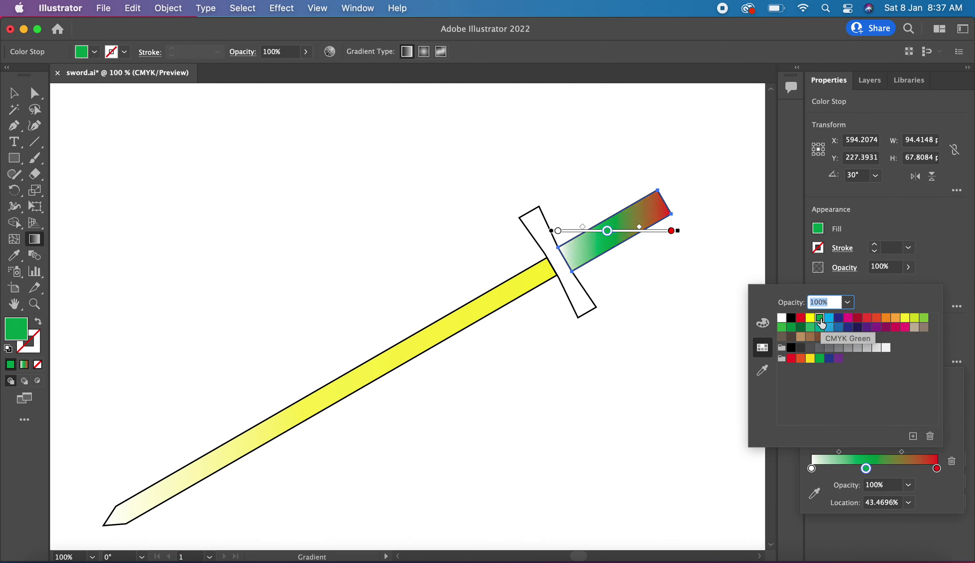
{"action": "left_click", "coordinate": [790, 320]}
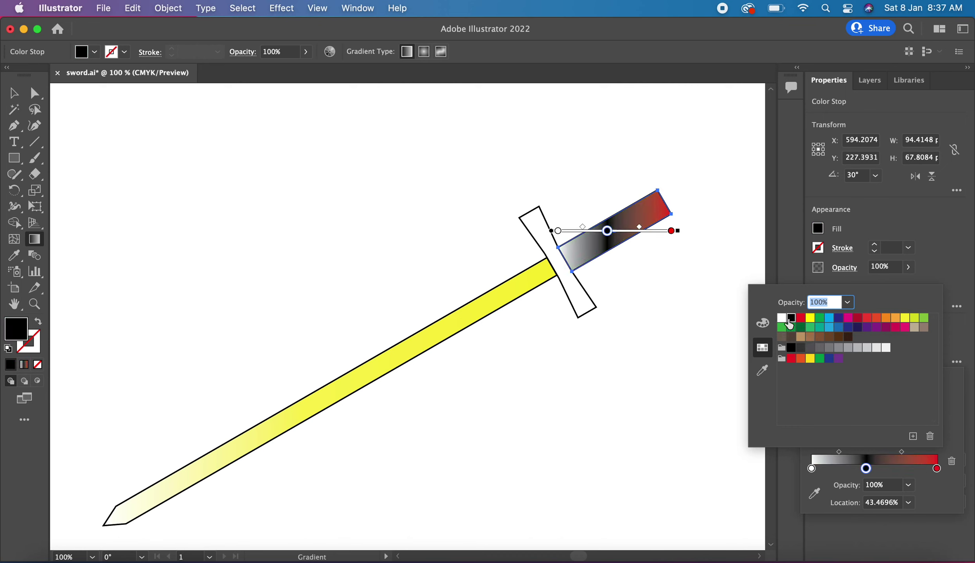
{"action": "left_click", "coordinate": [809, 318]}
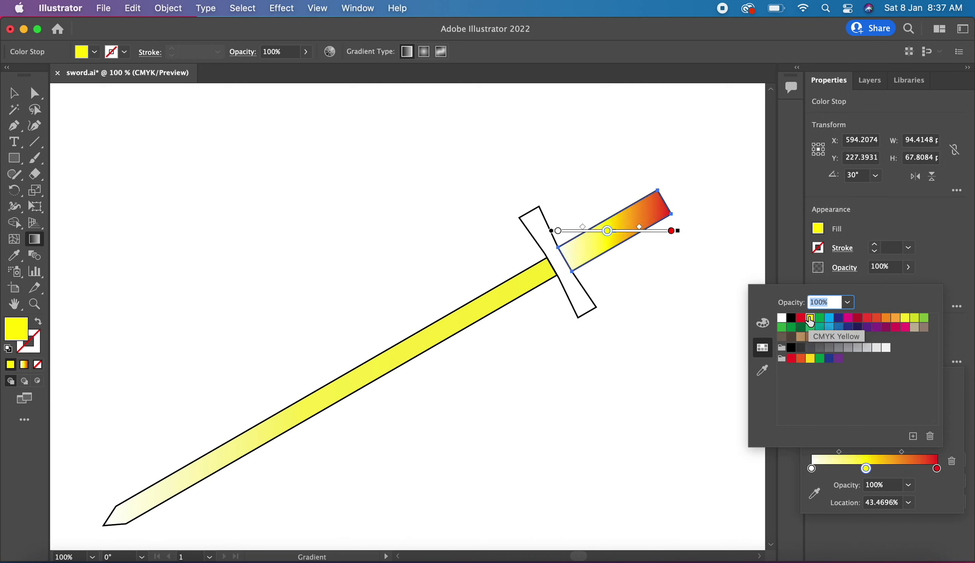
{"action": "left_click", "coordinate": [721, 275]}
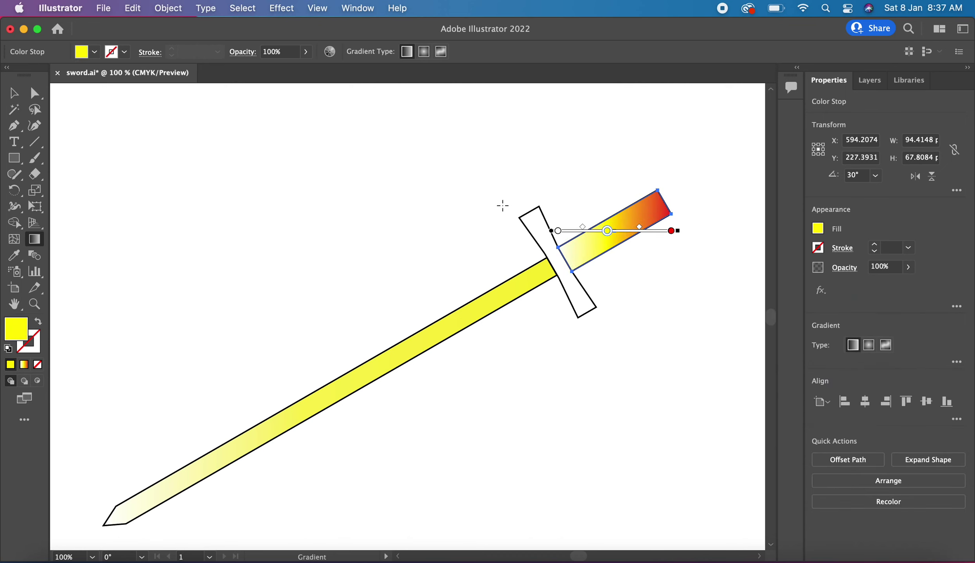
Fill the white crossguard with orange.
{"action": "key", "text": "v"}
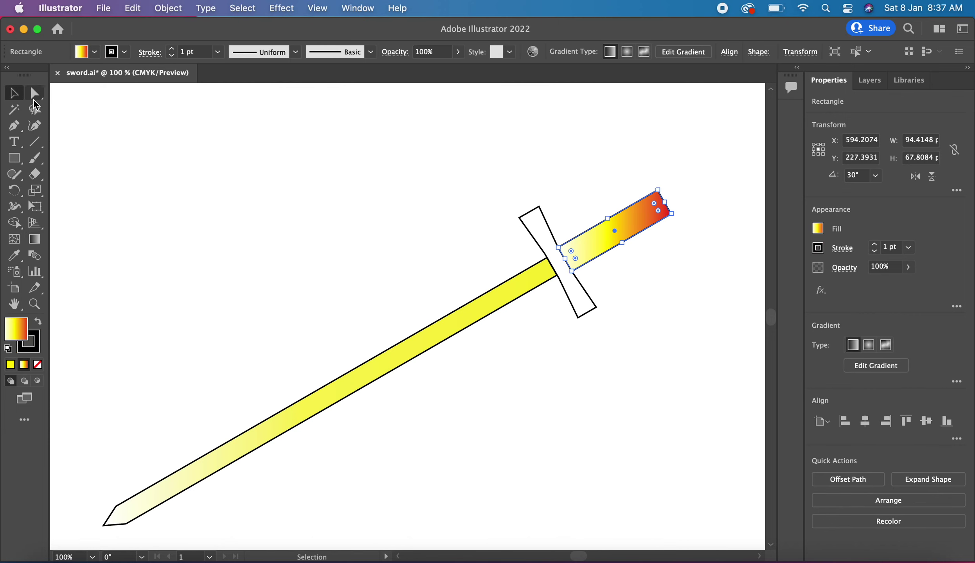
{"action": "left_click", "coordinate": [319, 219]}
{"action": "left_click", "coordinate": [540, 244]}
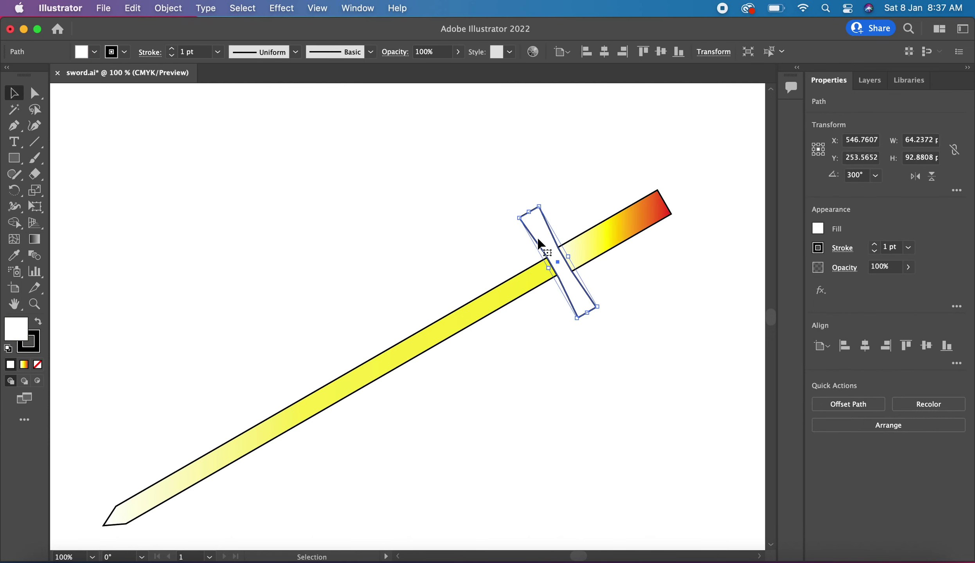
{"action": "left_click", "coordinate": [95, 52]}
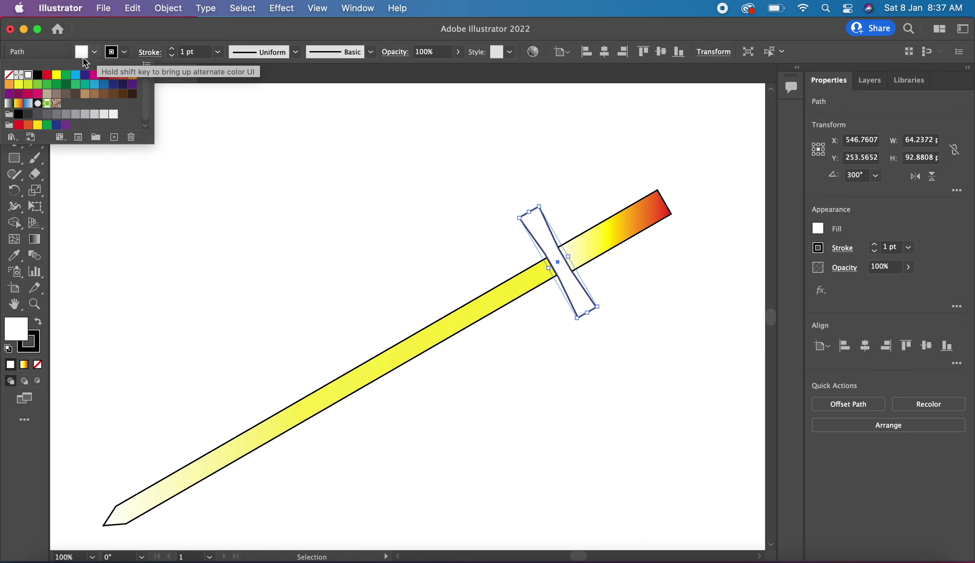
{"action": "left_click", "coordinate": [9, 85]}
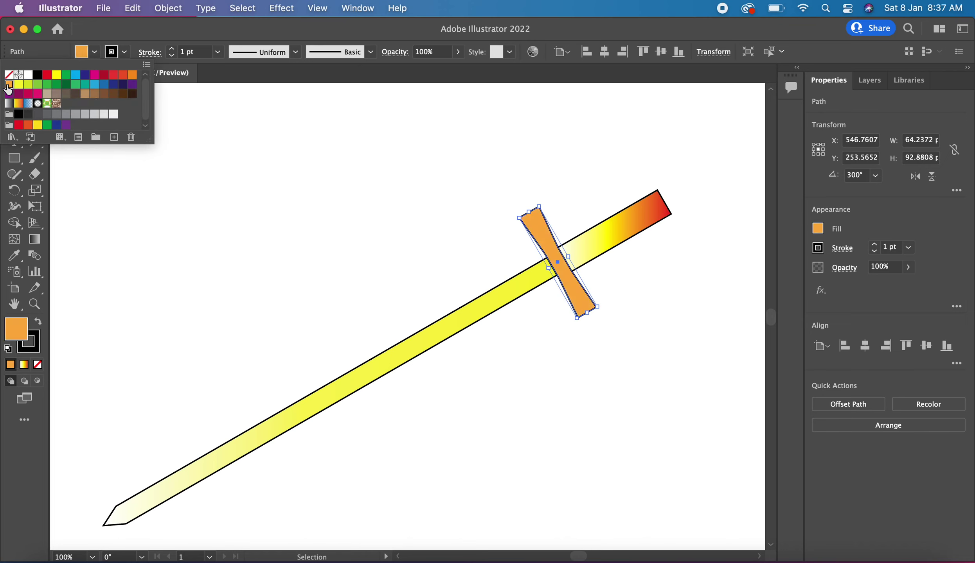
{"action": "left_click", "coordinate": [426, 255]}
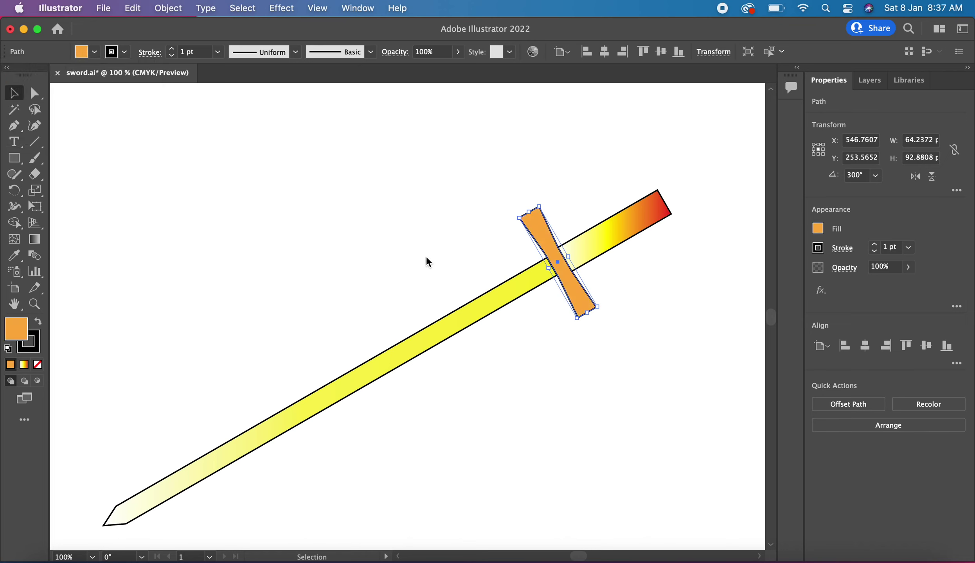
{"action": "left_click", "coordinate": [427, 257]}
Set the stroke of the blade and handle to None, removing the black outlines.
{"action": "left_click_drag", "start_coordinate": [271, 274], "coordinate": [663, 372]}
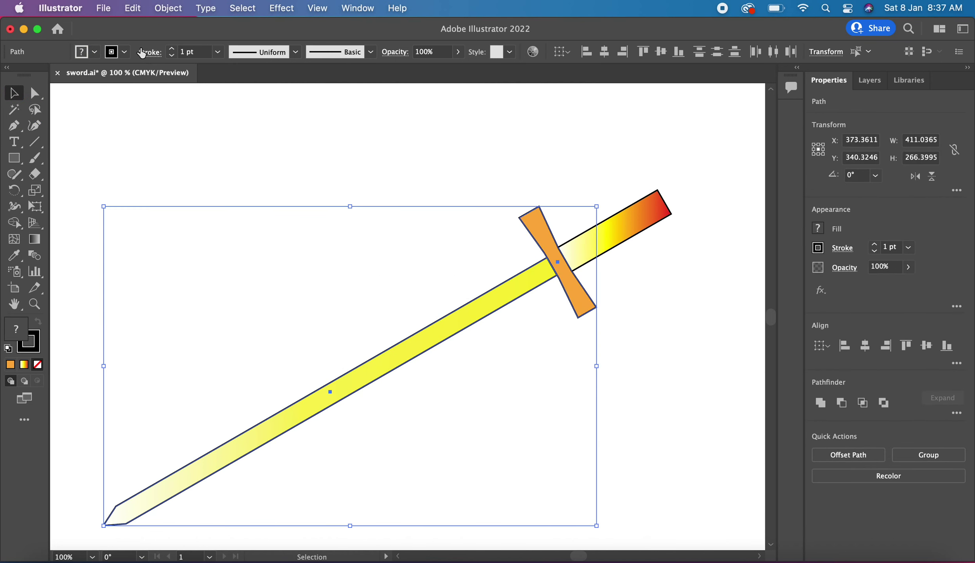
{"action": "left_click", "coordinate": [124, 52]}
{"action": "left_click", "coordinate": [334, 179]}
{"action": "left_click", "coordinate": [686, 251]}
{"action": "left_click_drag", "start_coordinate": [342, 179], "coordinate": [567, 268]}
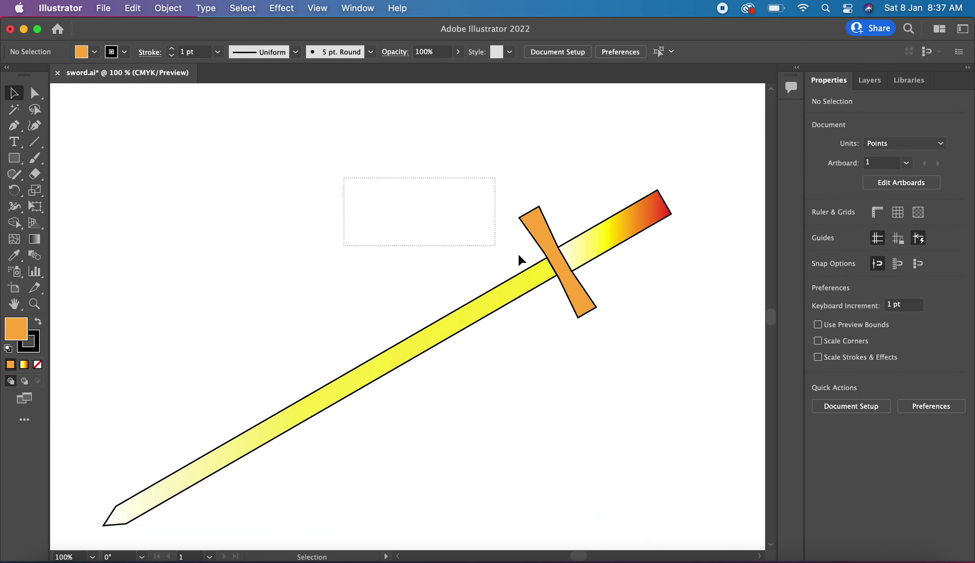
{"action": "left_click", "coordinate": [124, 52]}
{"action": "left_click", "coordinate": [9, 74]}
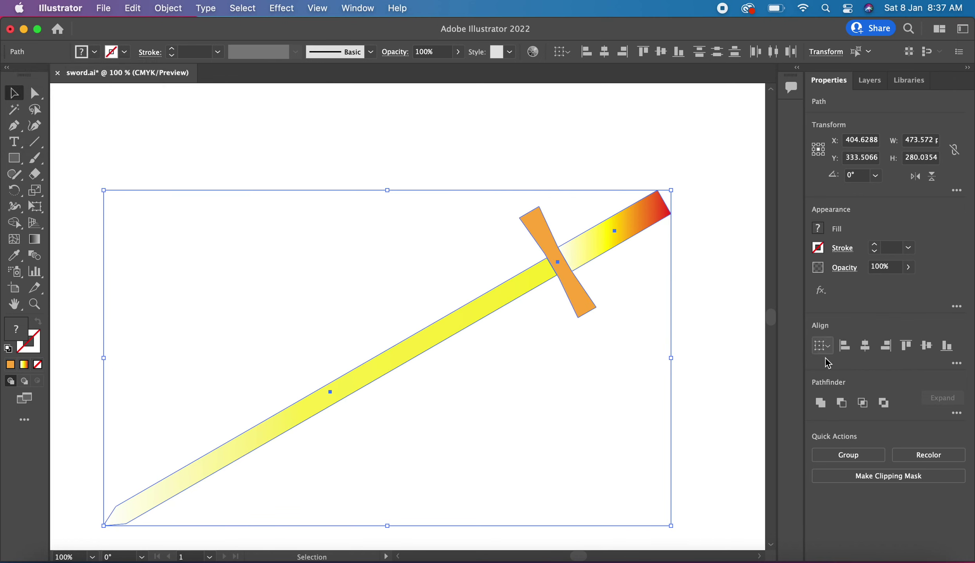
{"action": "left_click", "coordinate": [712, 290]}
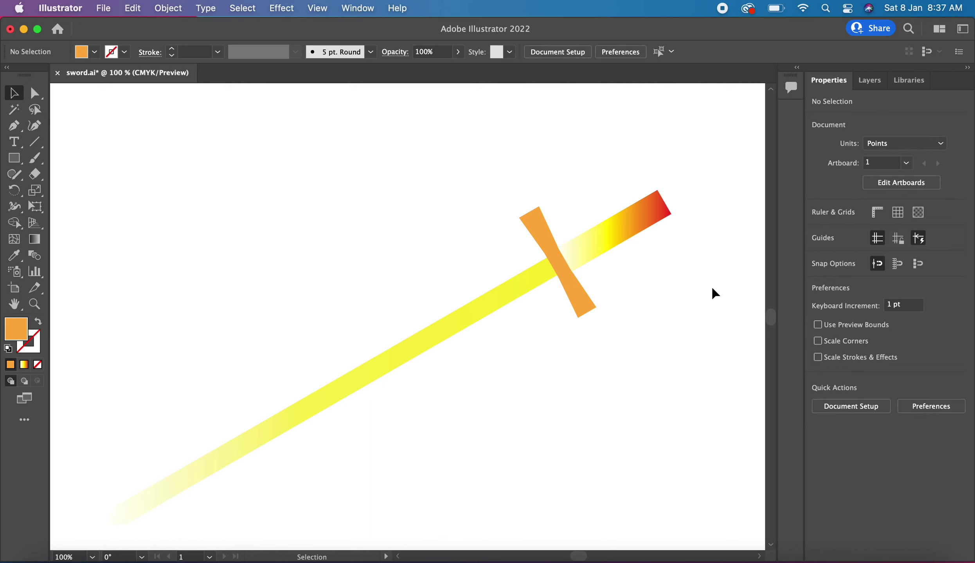
Give the blade a yellow stroke of 0.25 pt weight.
{"action": "scroll", "coordinate": [712, 293], "scroll_direction": "down", "scroll_amount": 2}
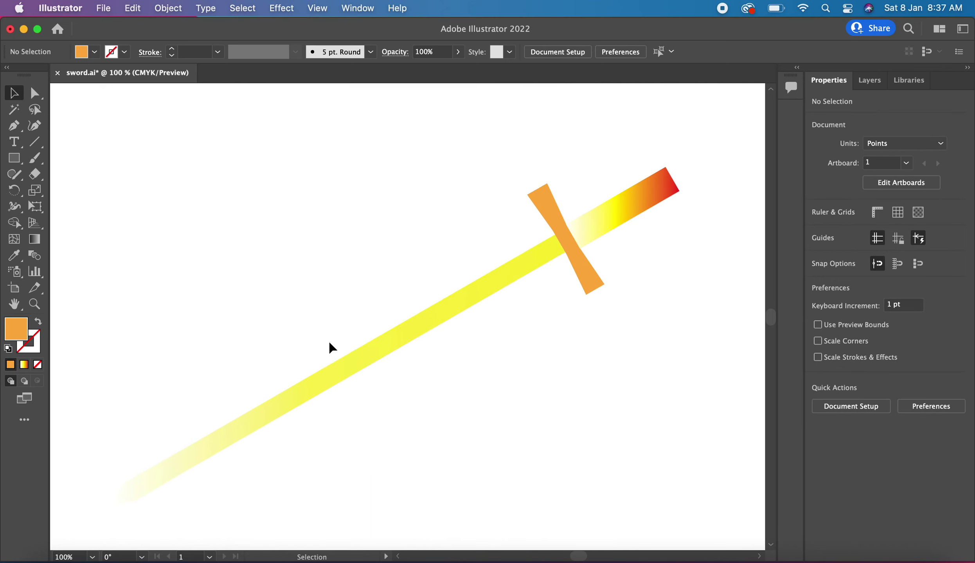
{"action": "left_click", "coordinate": [341, 370]}
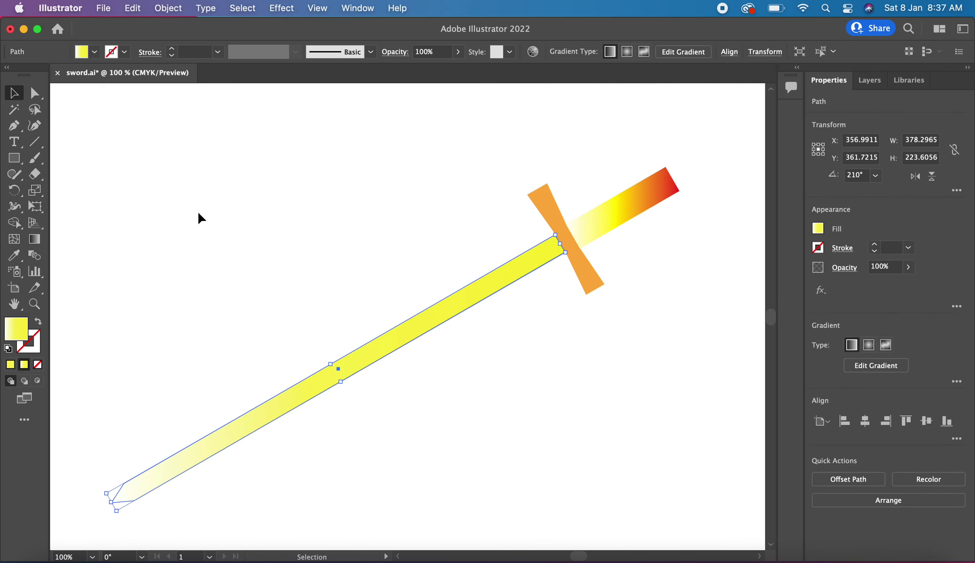
{"action": "left_click", "coordinate": [126, 52]}
{"action": "left_click", "coordinate": [56, 75]}
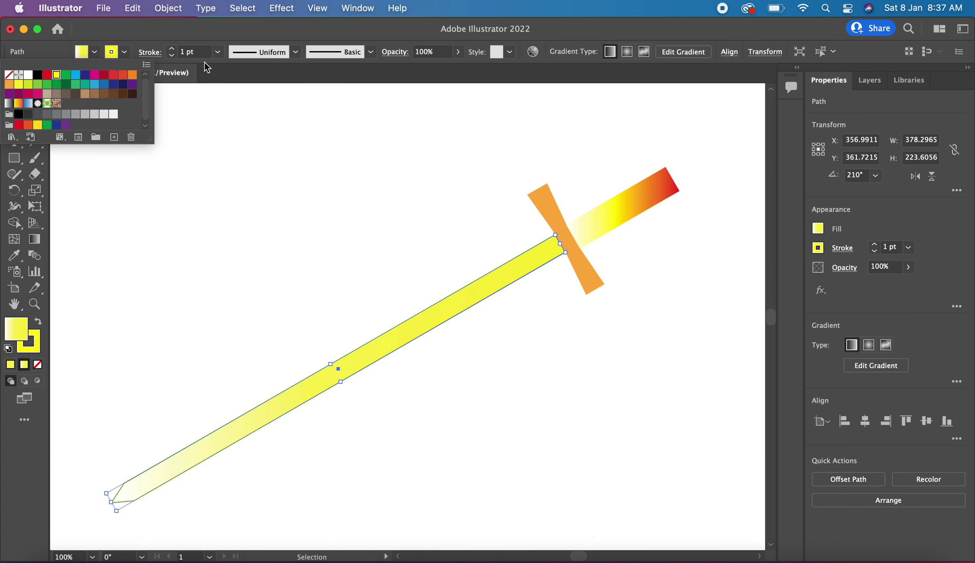
{"action": "left_click", "coordinate": [217, 52]}
{"action": "left_click", "coordinate": [235, 63]}
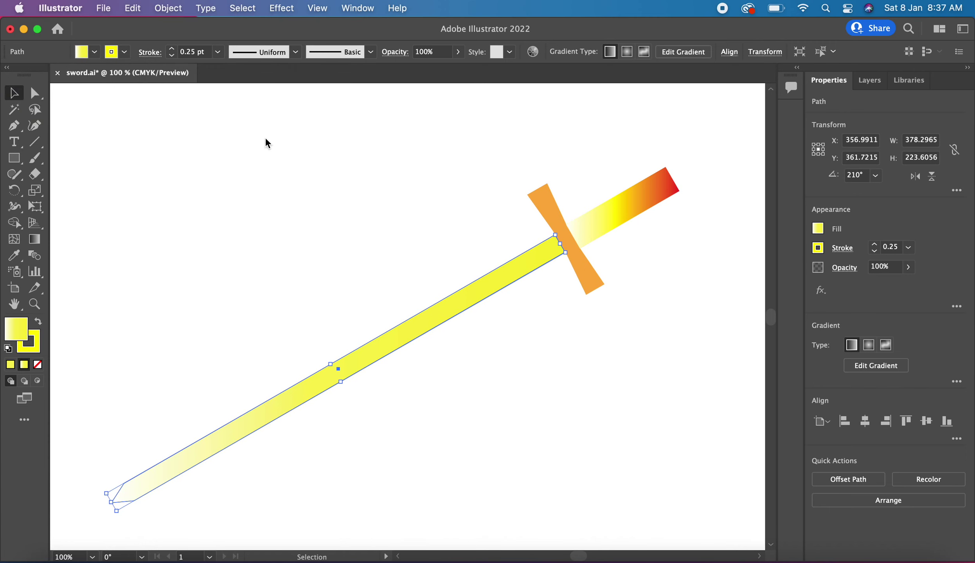
{"action": "left_click", "coordinate": [333, 236]}
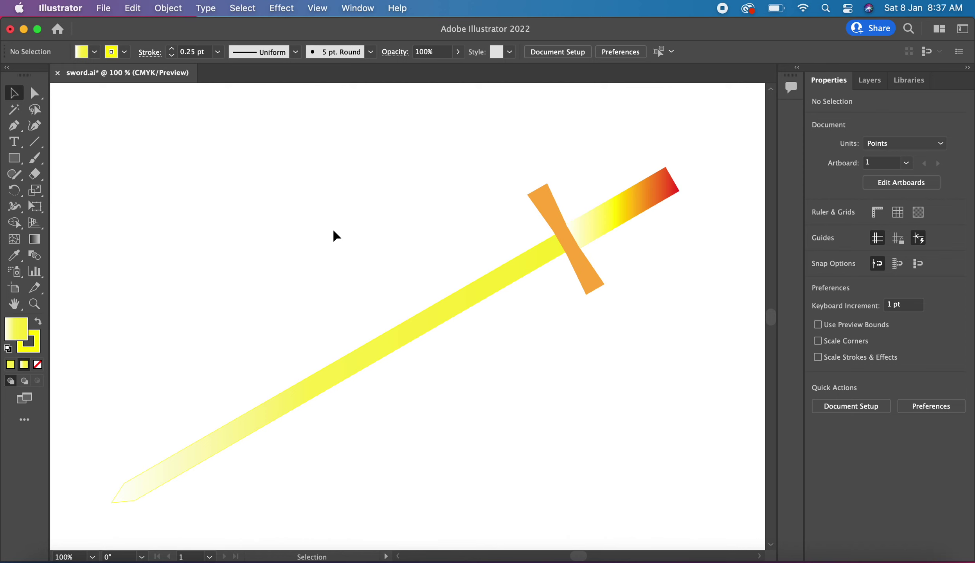
{"action": "left_click_drag", "start_coordinate": [331, 233], "coordinate": [681, 325]}
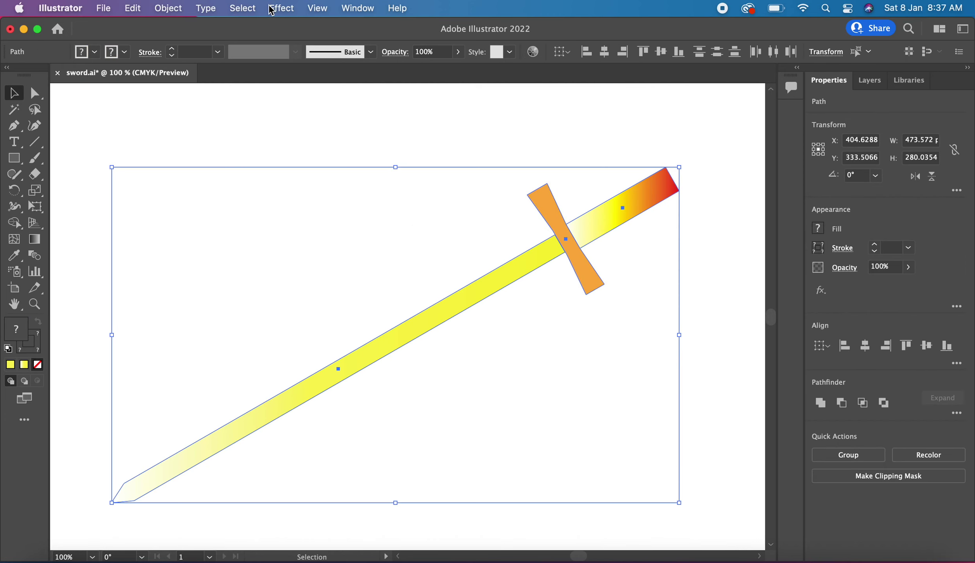
Apply a 3D Extrude effect to the sword, after trying Plane, Revolve and Inflate.
{"action": "left_click", "coordinate": [280, 8]}
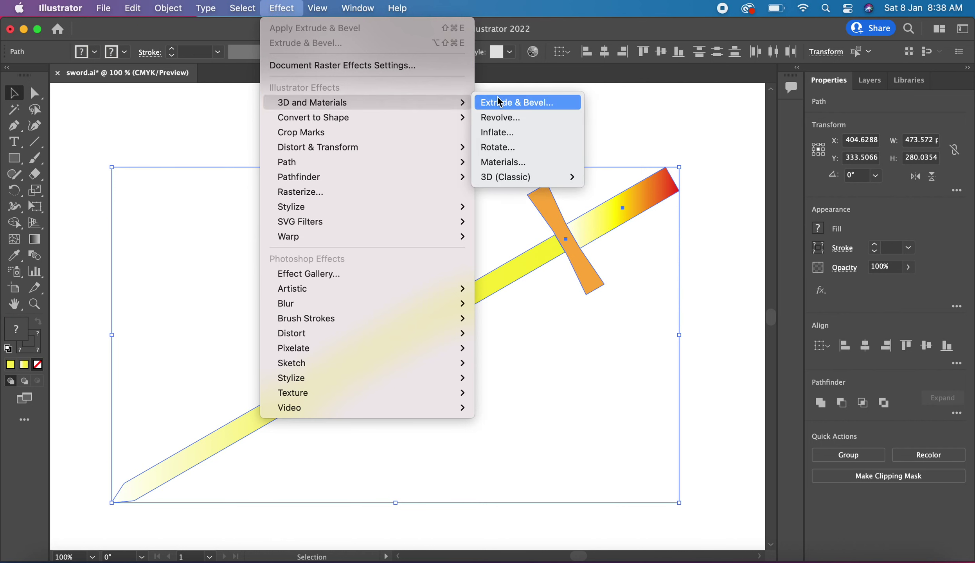
{"action": "left_click", "coordinate": [497, 101]}
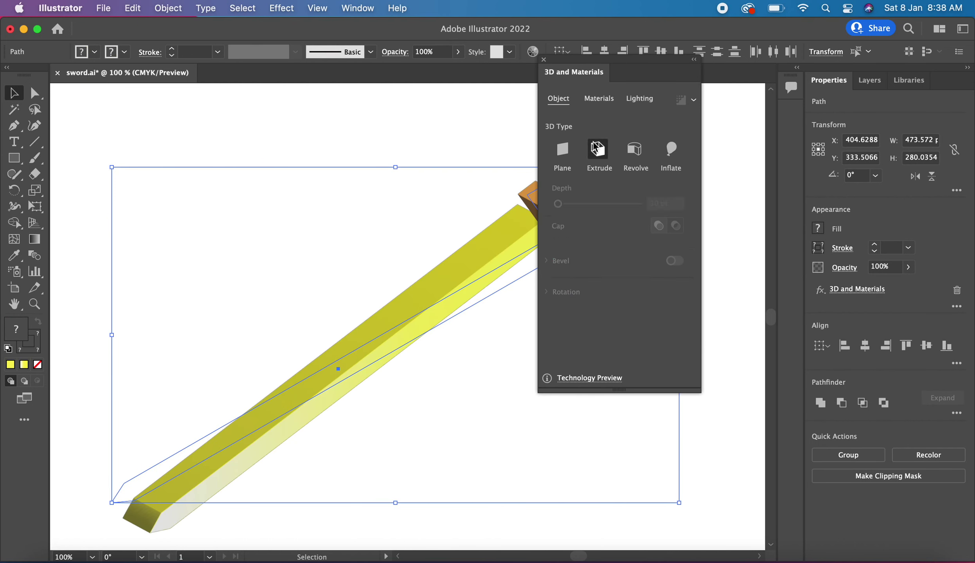
{"action": "left_click", "coordinate": [563, 148]}
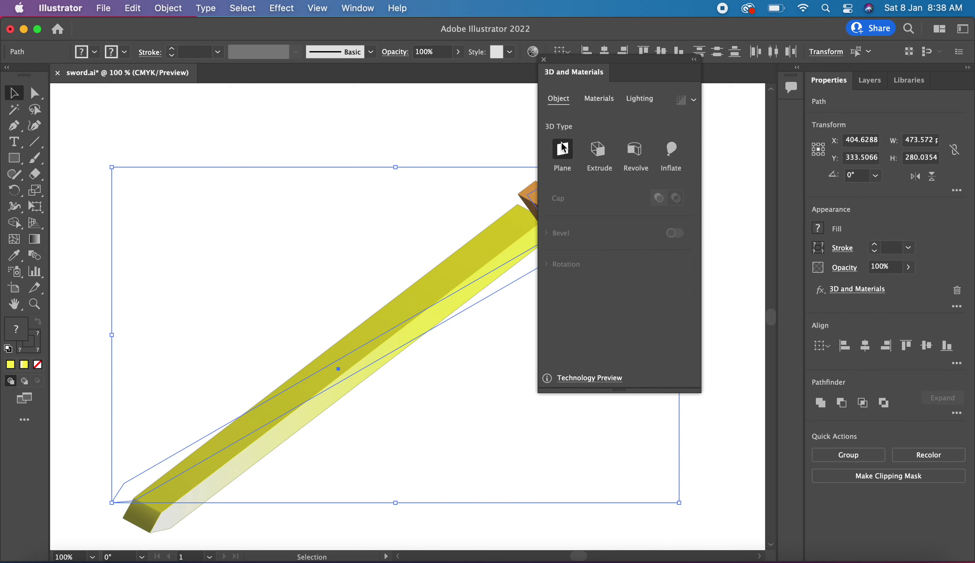
{"action": "left_click", "coordinate": [639, 156]}
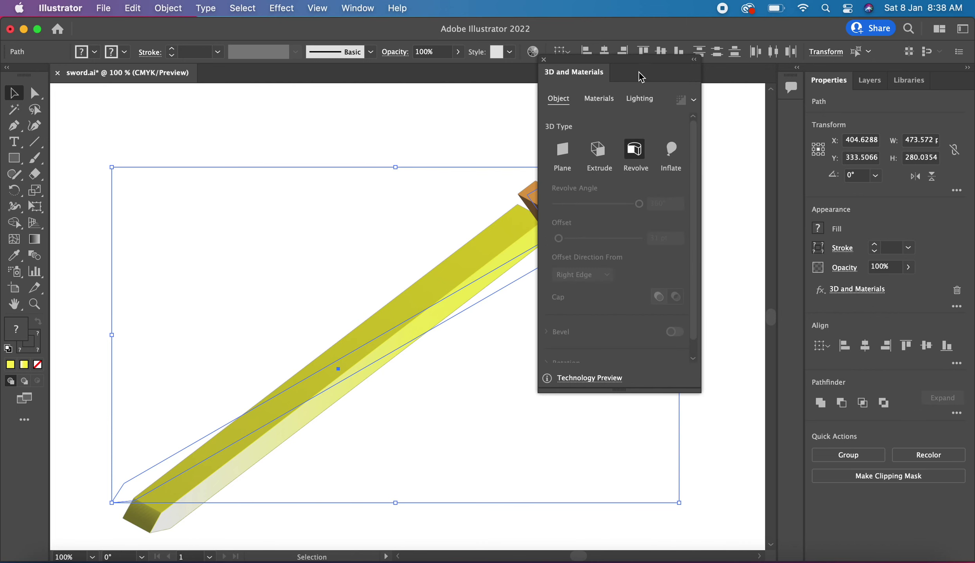
{"action": "left_click_drag", "start_coordinate": [640, 70], "coordinate": [801, 80]}
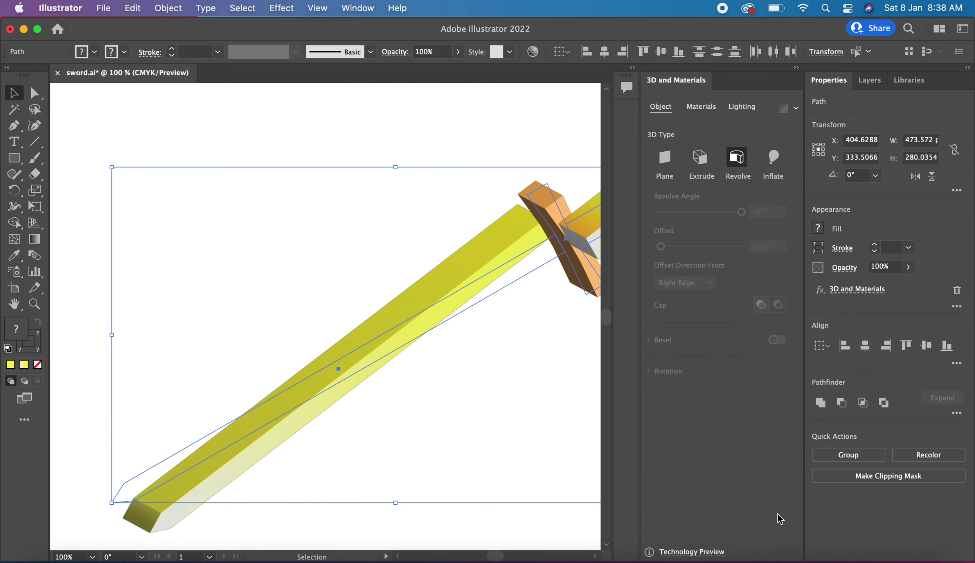
{"action": "left_click", "coordinate": [772, 162]}
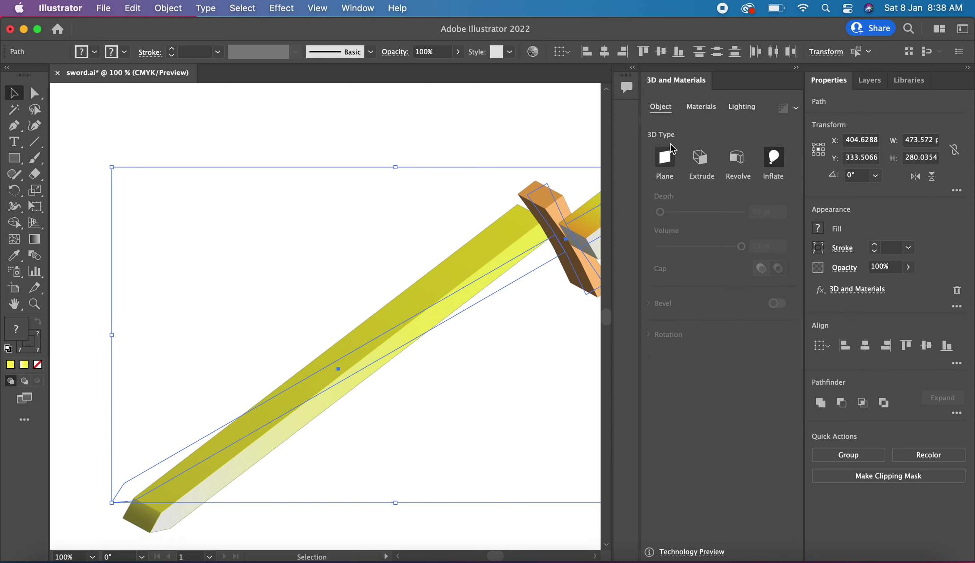
{"action": "left_click", "coordinate": [667, 156]}
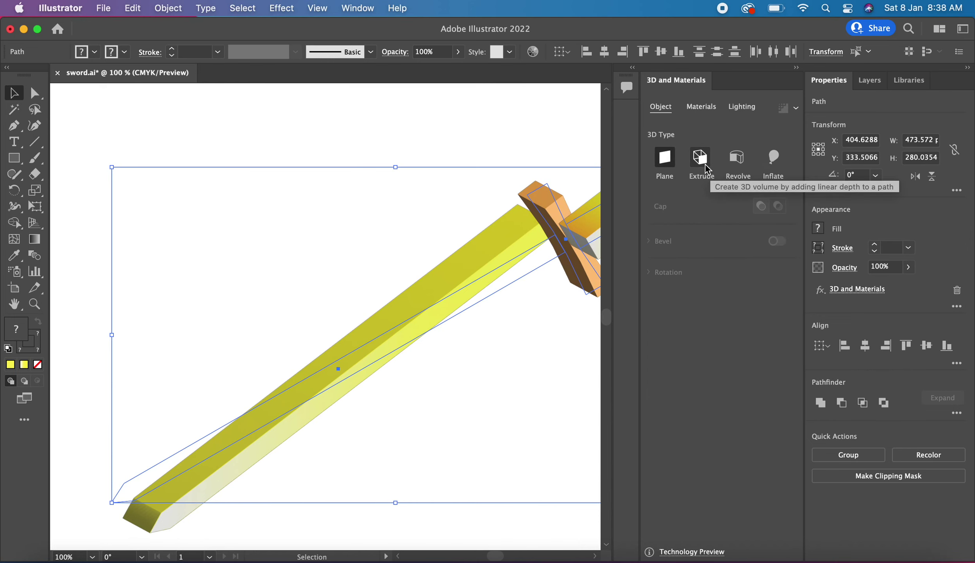
{"action": "left_click", "coordinate": [706, 168]}
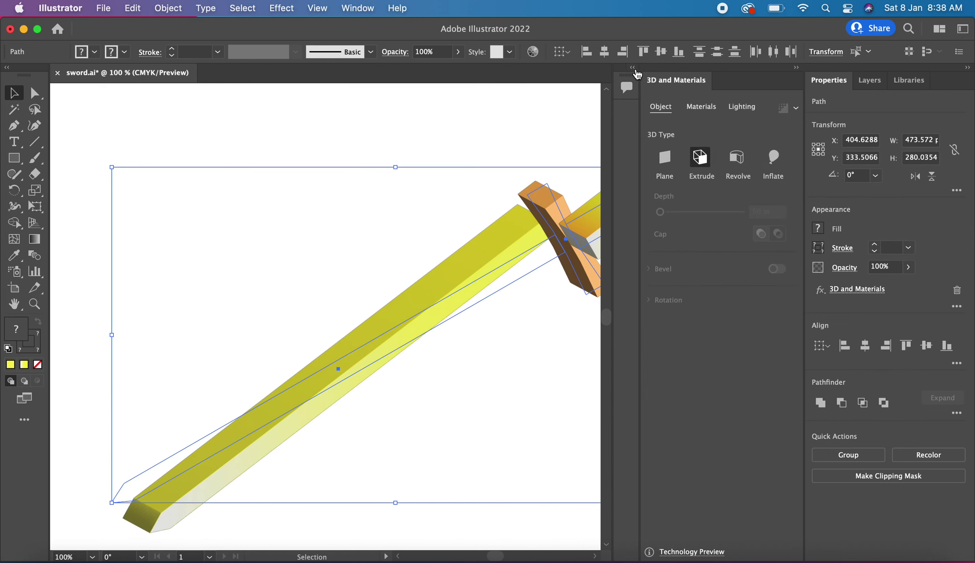
{"action": "left_click", "coordinate": [634, 66]}
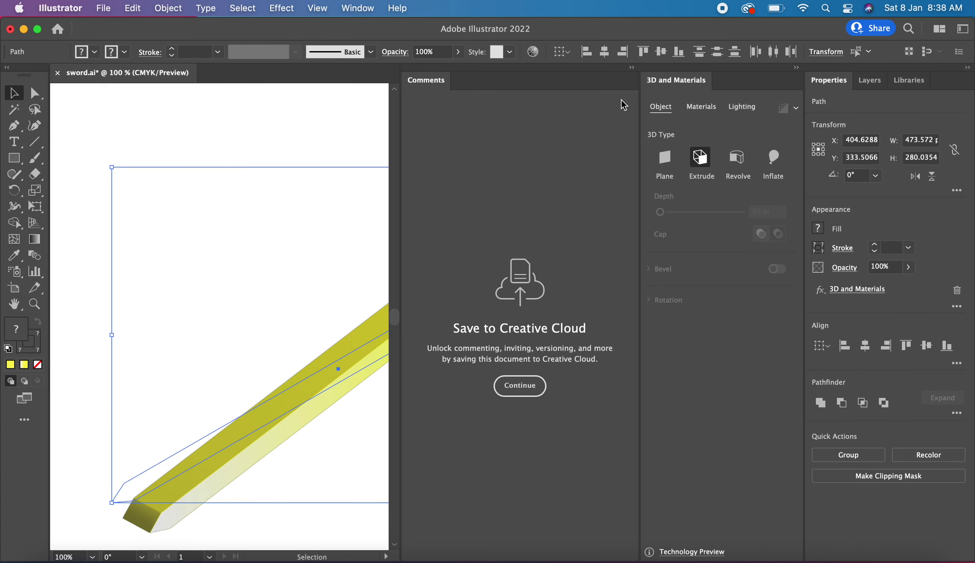
{"action": "left_click", "coordinate": [630, 68]}
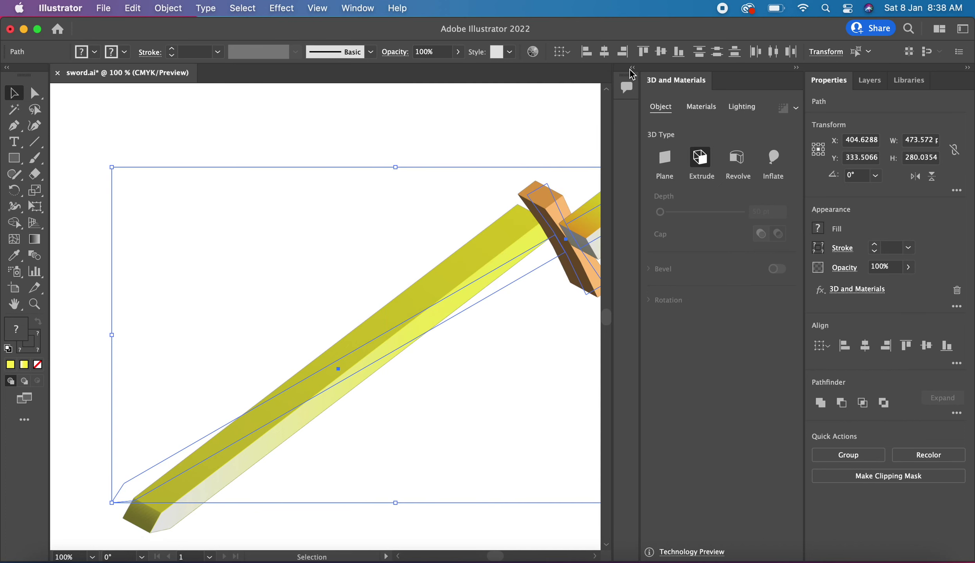
Collapse the 3D and Materials and Comments panels, returning the sword to flat 2D.
{"action": "left_click", "coordinate": [797, 69]}
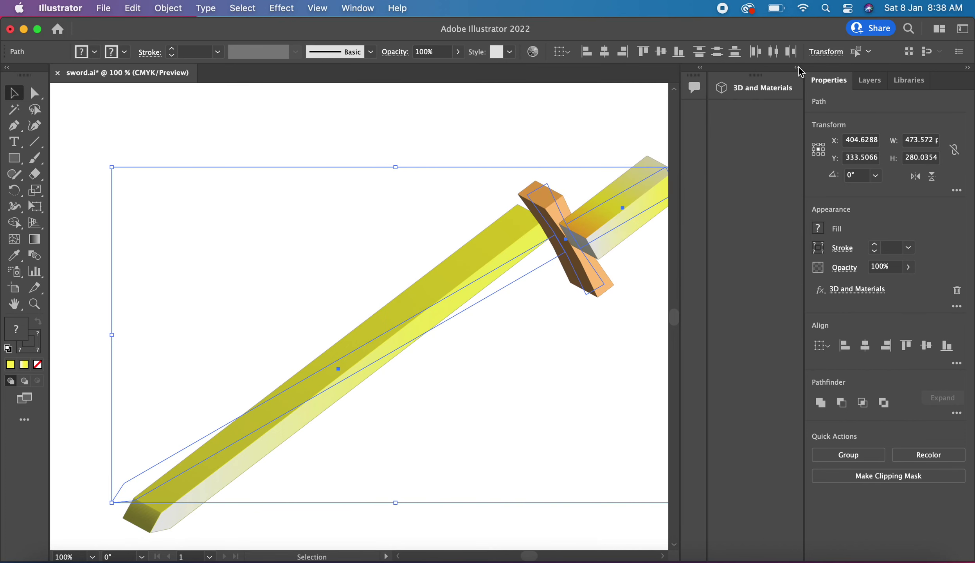
{"action": "left_click", "coordinate": [700, 68]}
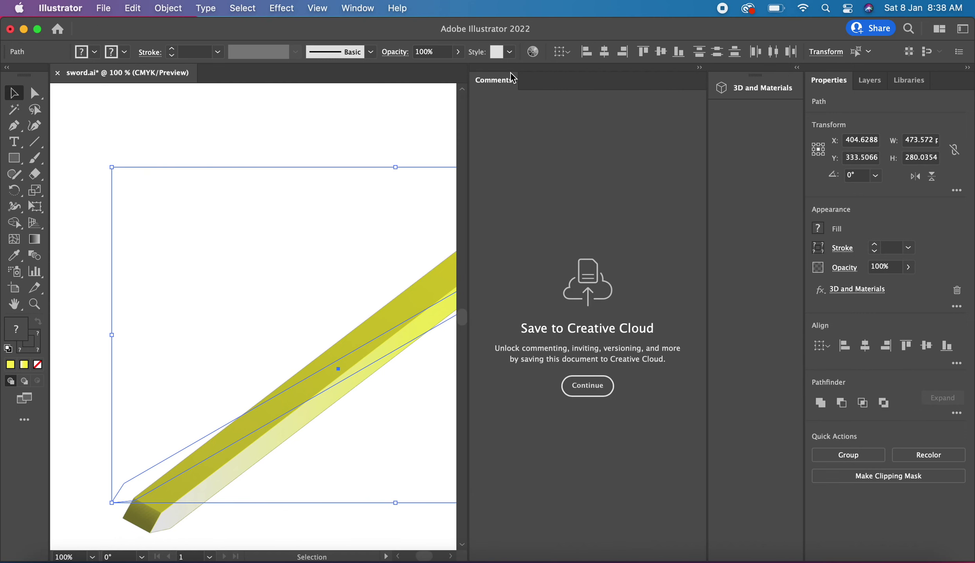
{"action": "left_click", "coordinate": [450, 93]}
{"action": "left_click", "coordinate": [700, 68]}
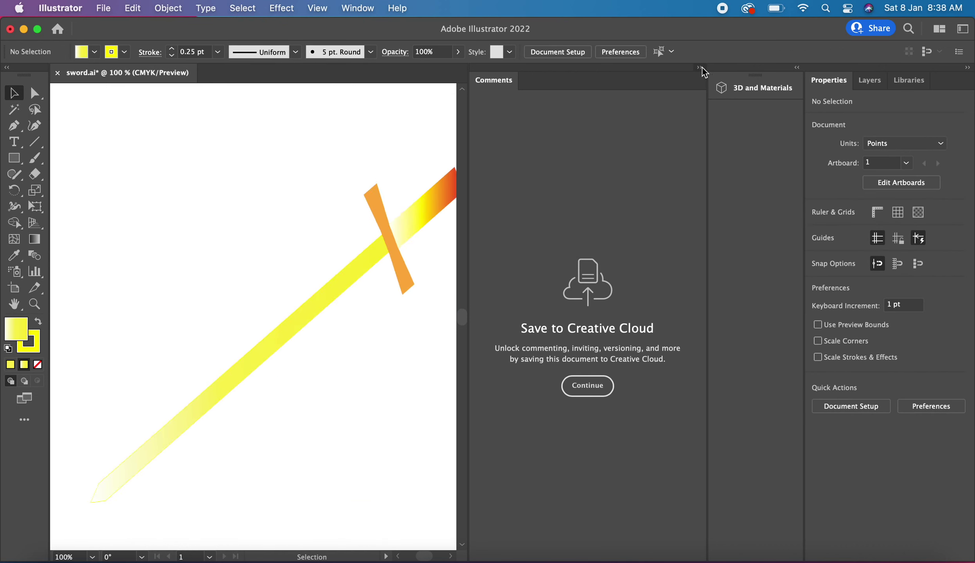